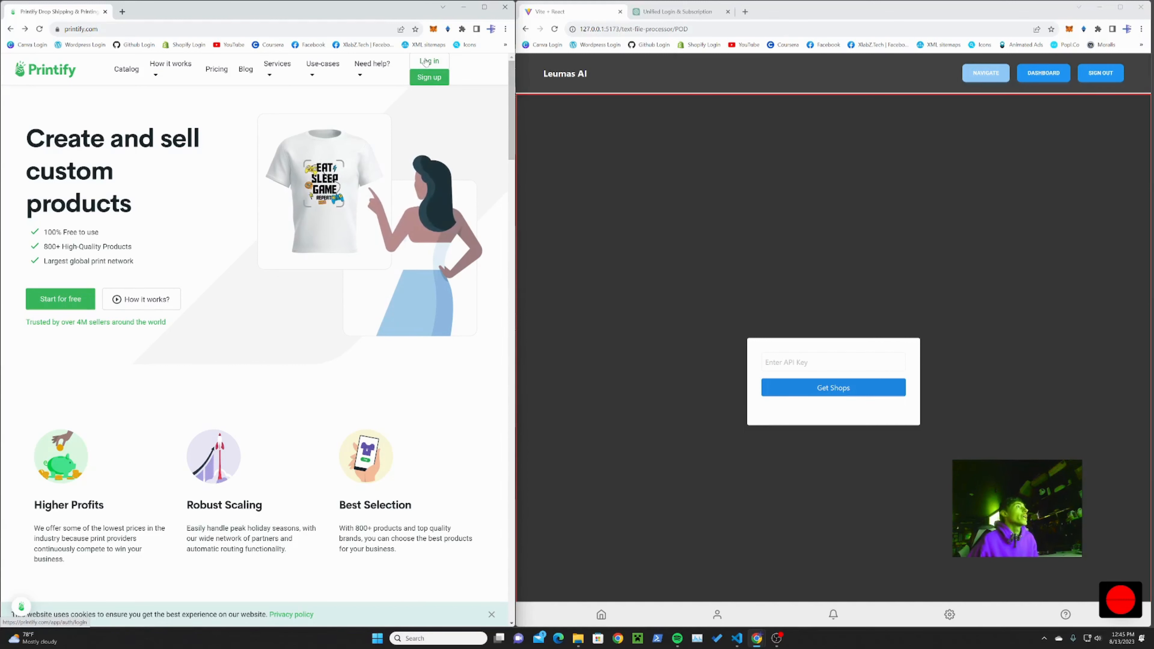
Step: Sign in to Printify with the existing Google account
{"action": "left_click", "coordinate": [429, 61]}
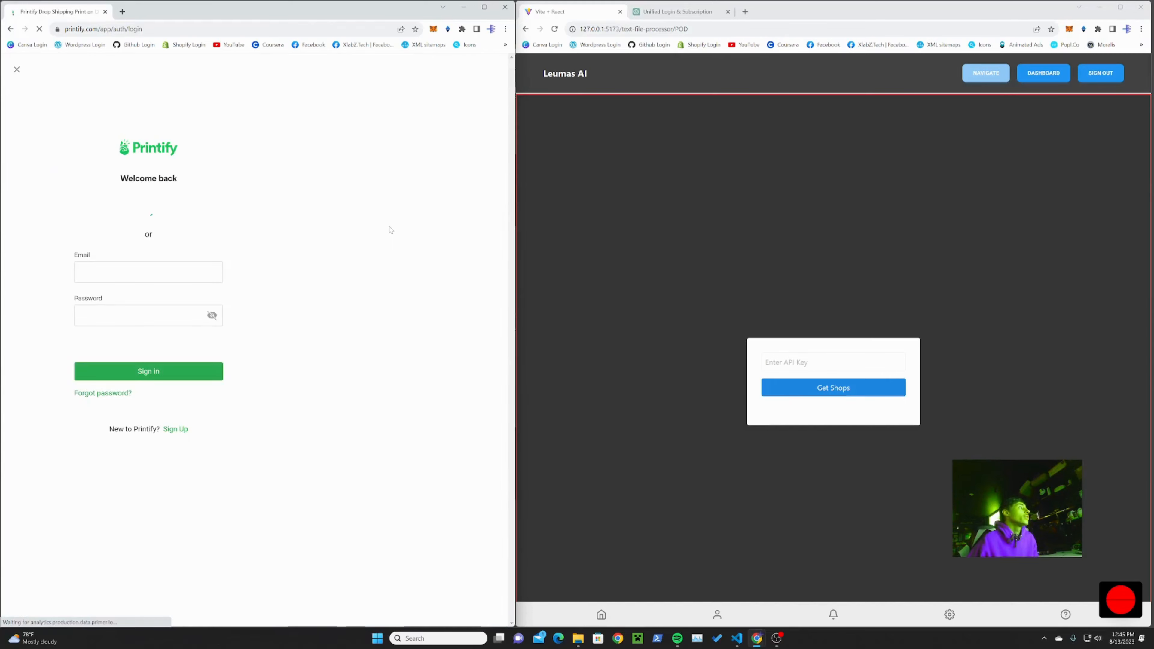
{"action": "left_click", "coordinate": [164, 213]}
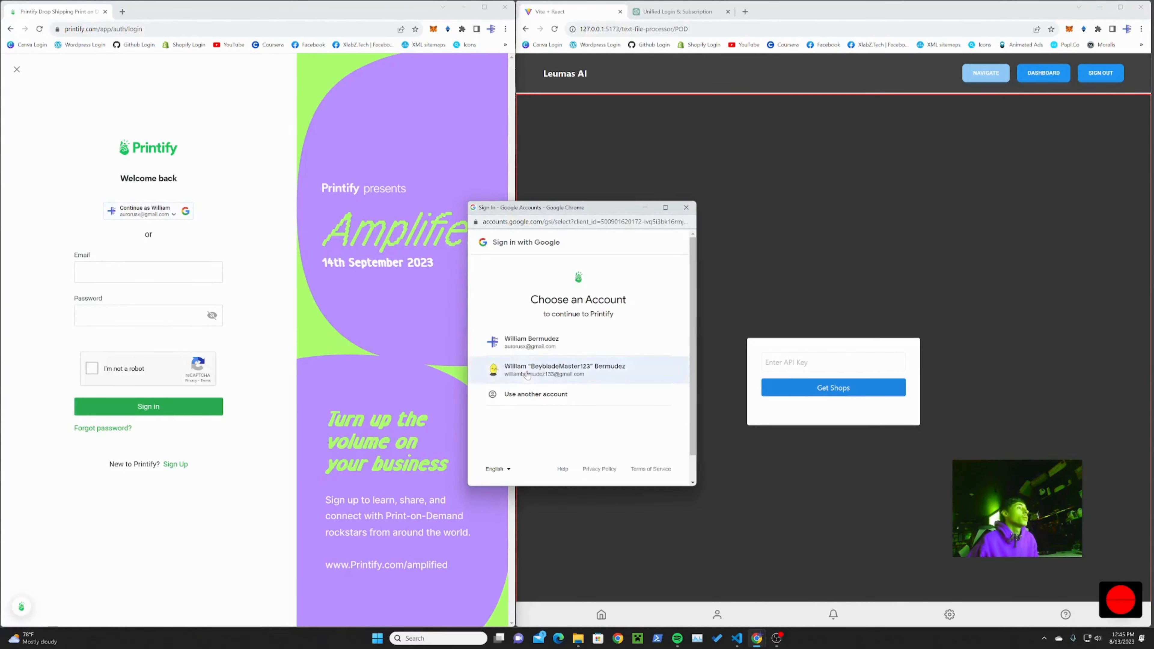
{"action": "left_click", "coordinate": [516, 335]}
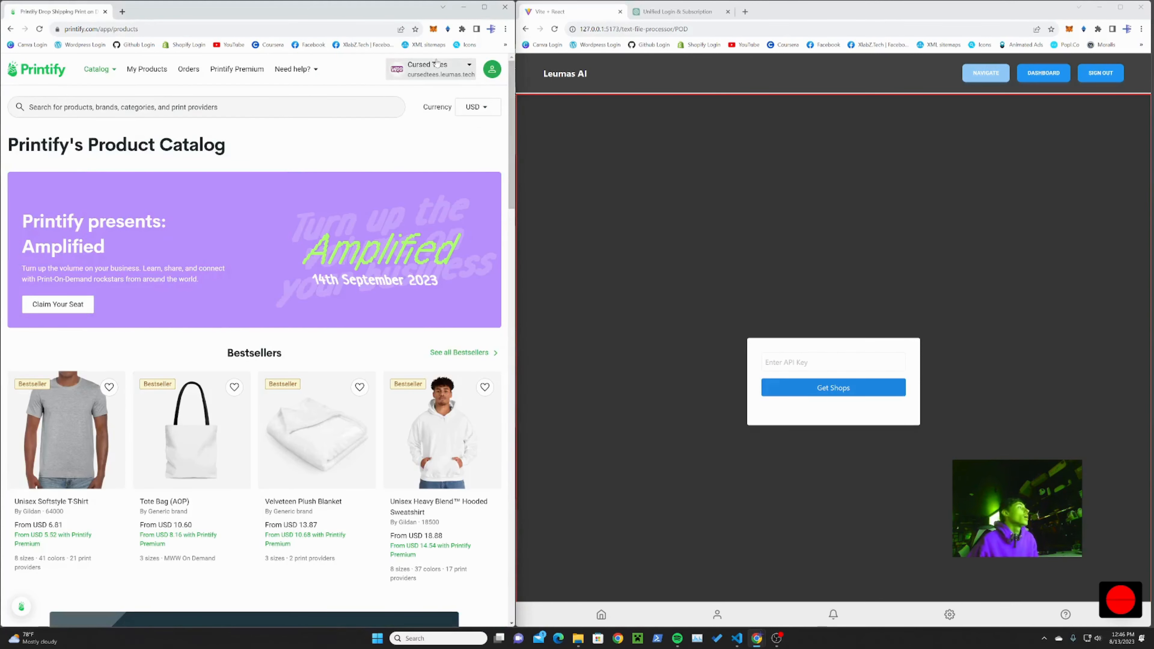
Step: Start adding a new store to the account with Printify Pop-Up as its sales channel
{"action": "left_click", "coordinate": [456, 66]}
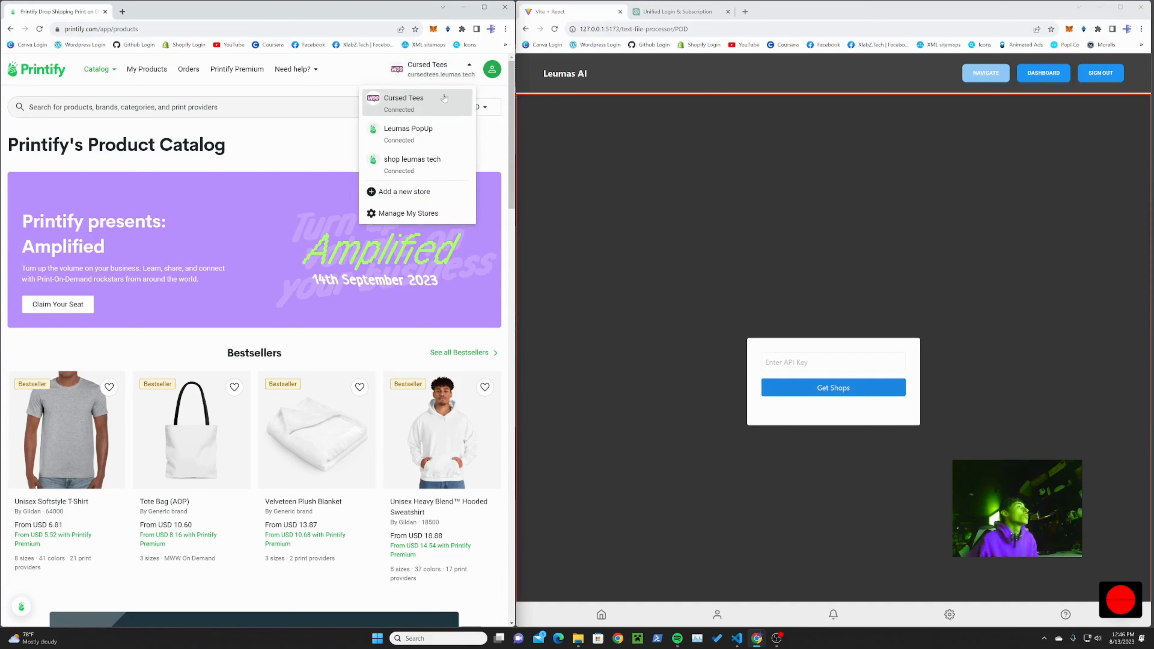
{"action": "left_click", "coordinate": [417, 196]}
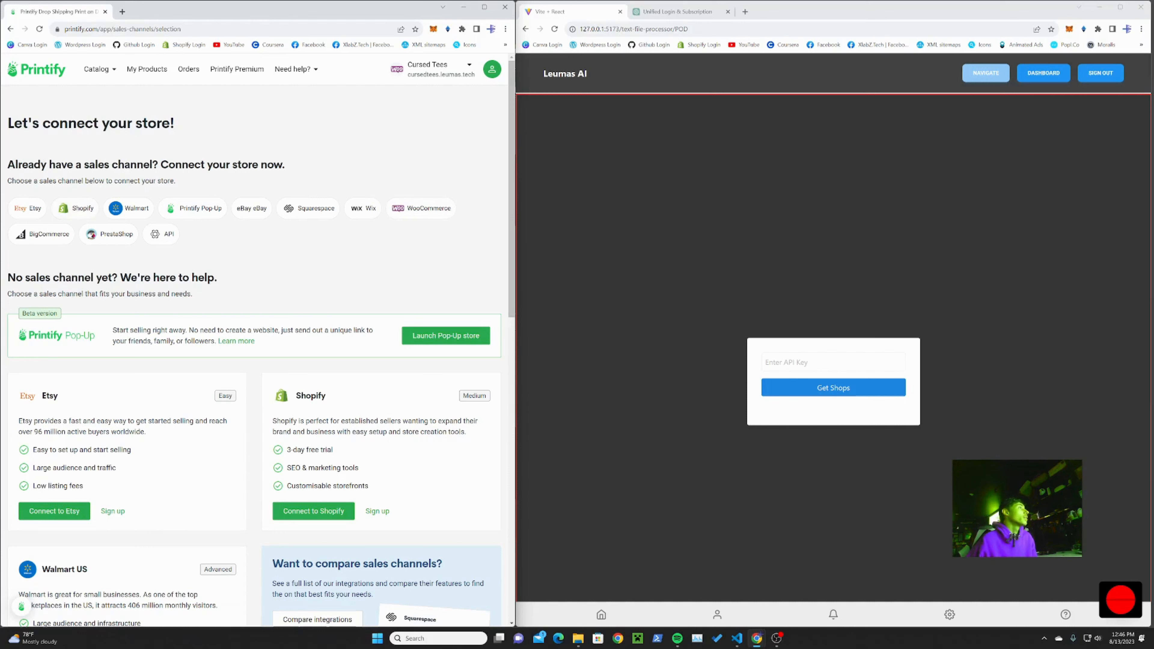
{"action": "left_click", "coordinate": [189, 209]}
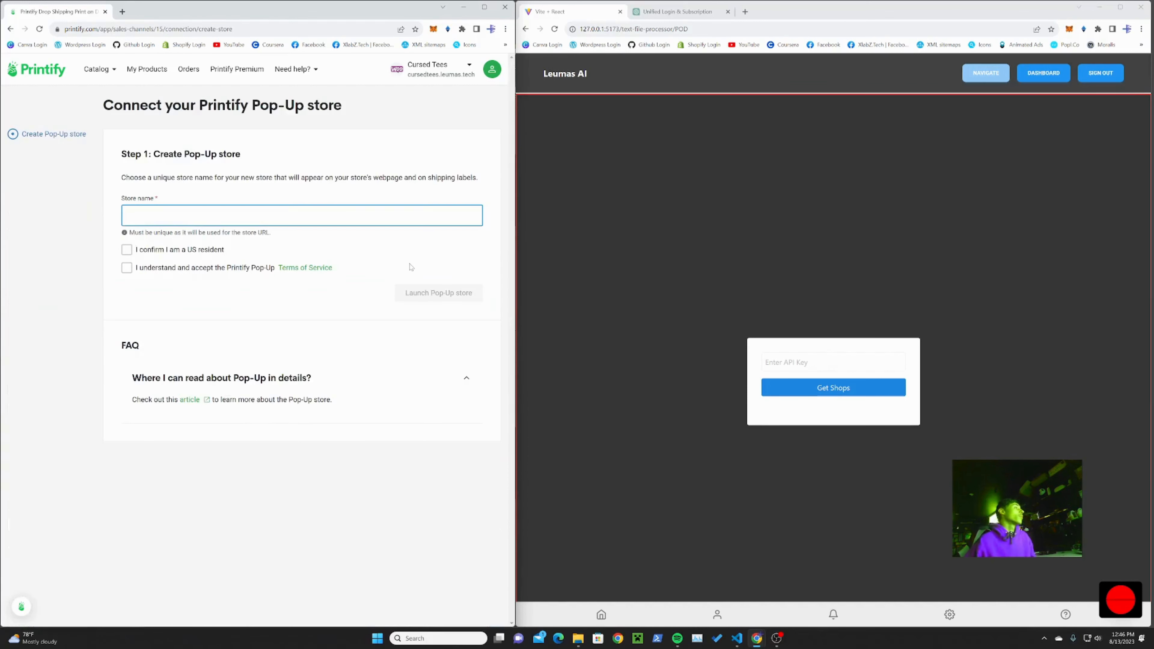
Step: Name the new Pop-Up store "Leumas Test Demo Store"
{"action": "type", "text": "T"}
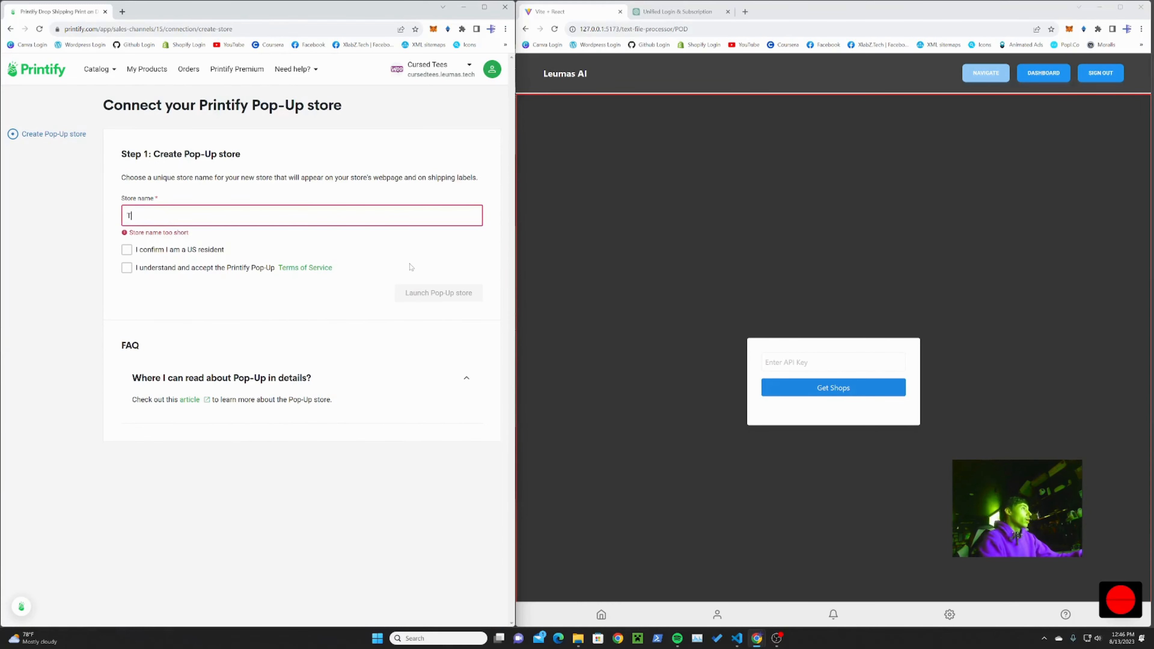
{"action": "type", "text": "est D"}
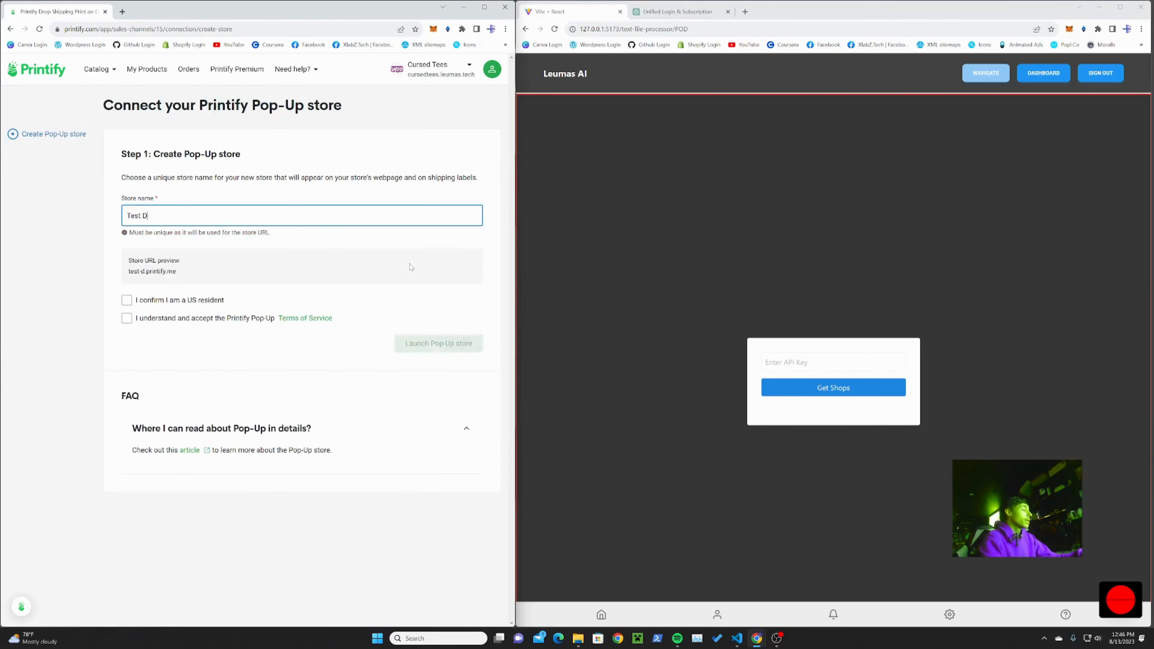
{"action": "type", "text": "emo Store"}
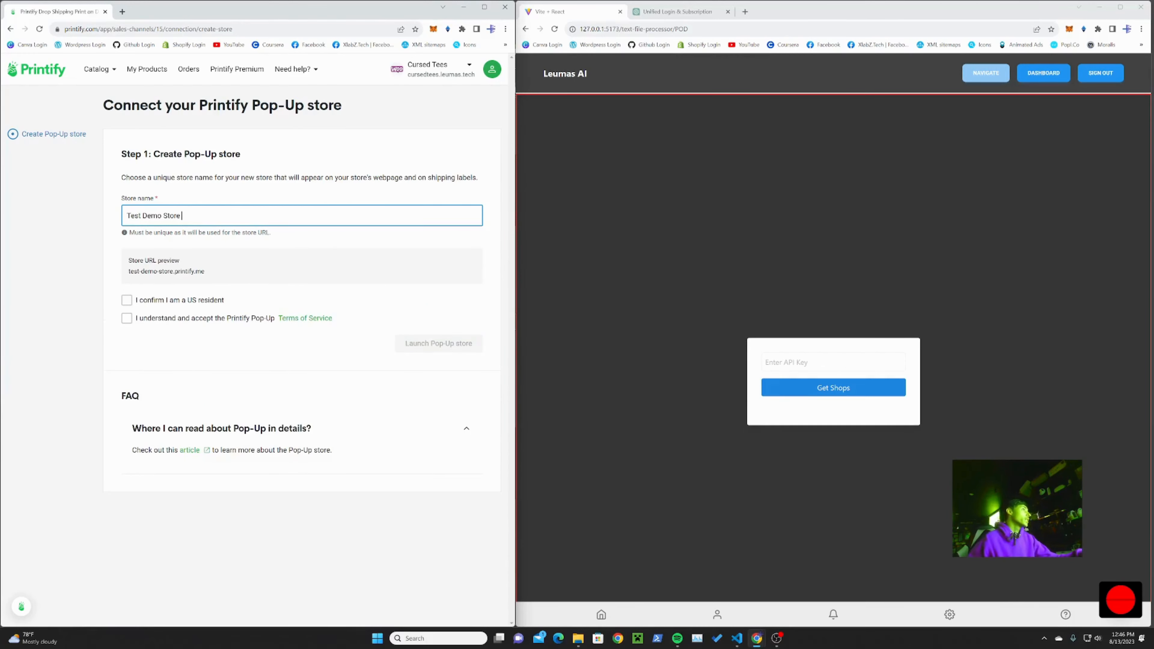
{"action": "left_click", "coordinate": [128, 216]}
{"action": "type", "text": "Leumas"}
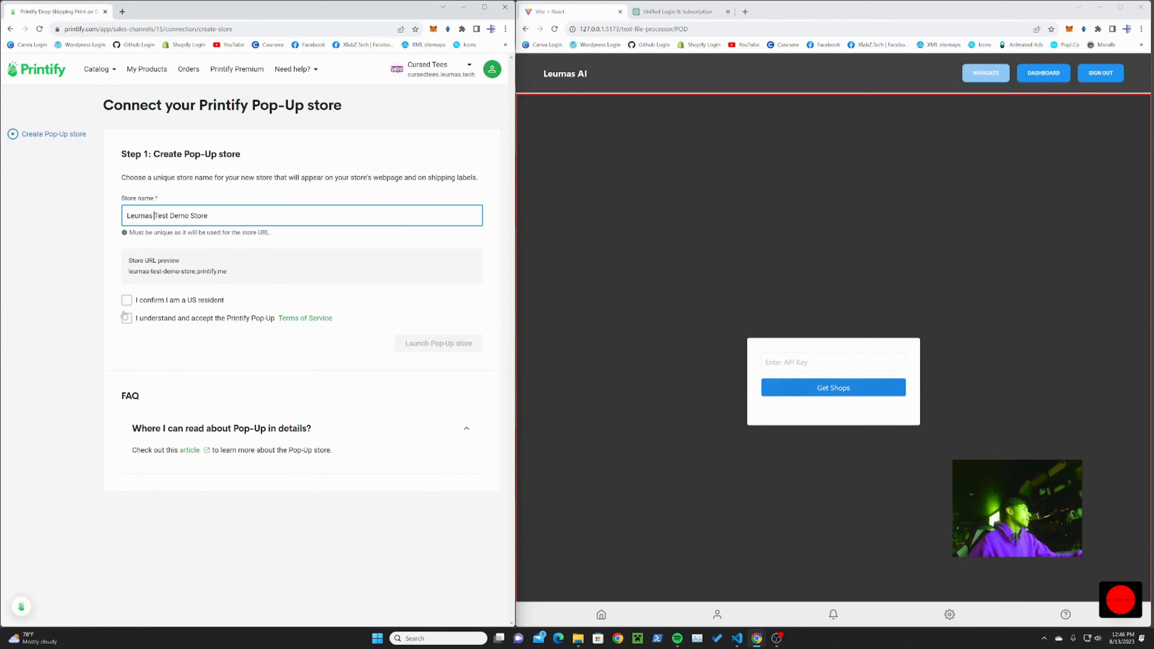
Step: Confirm US residency, accept the Pop-Up Terms of Service and launch the store
{"action": "left_click", "coordinate": [126, 300]}
{"action": "left_click", "coordinate": [126, 318]}
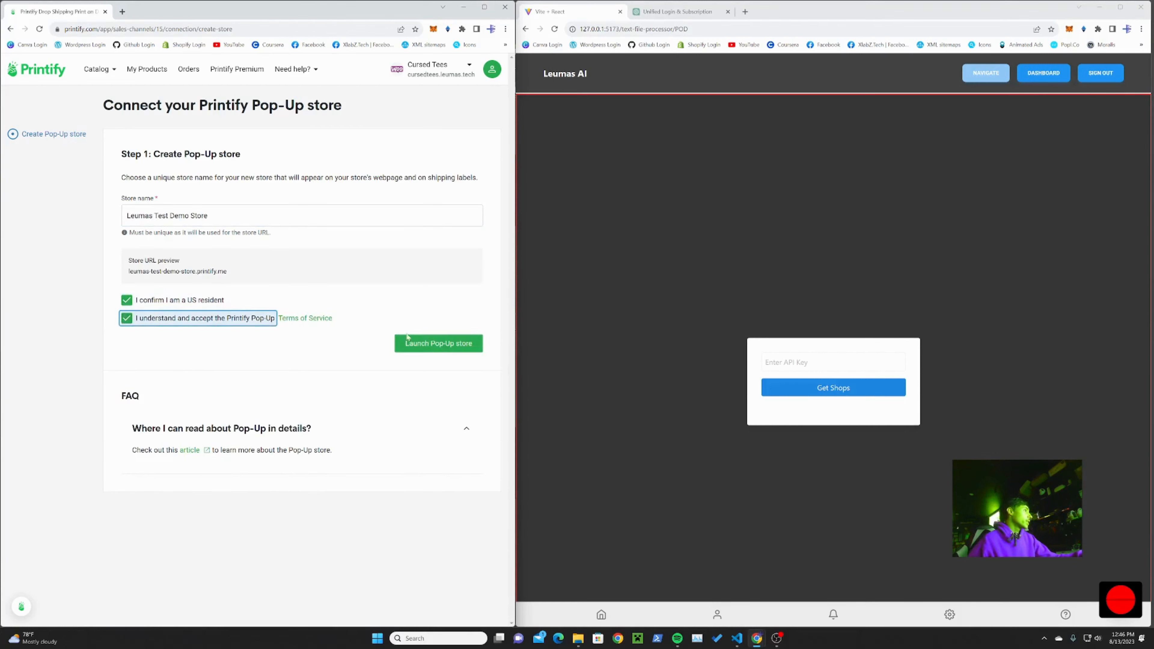
{"action": "left_click", "coordinate": [434, 344]}
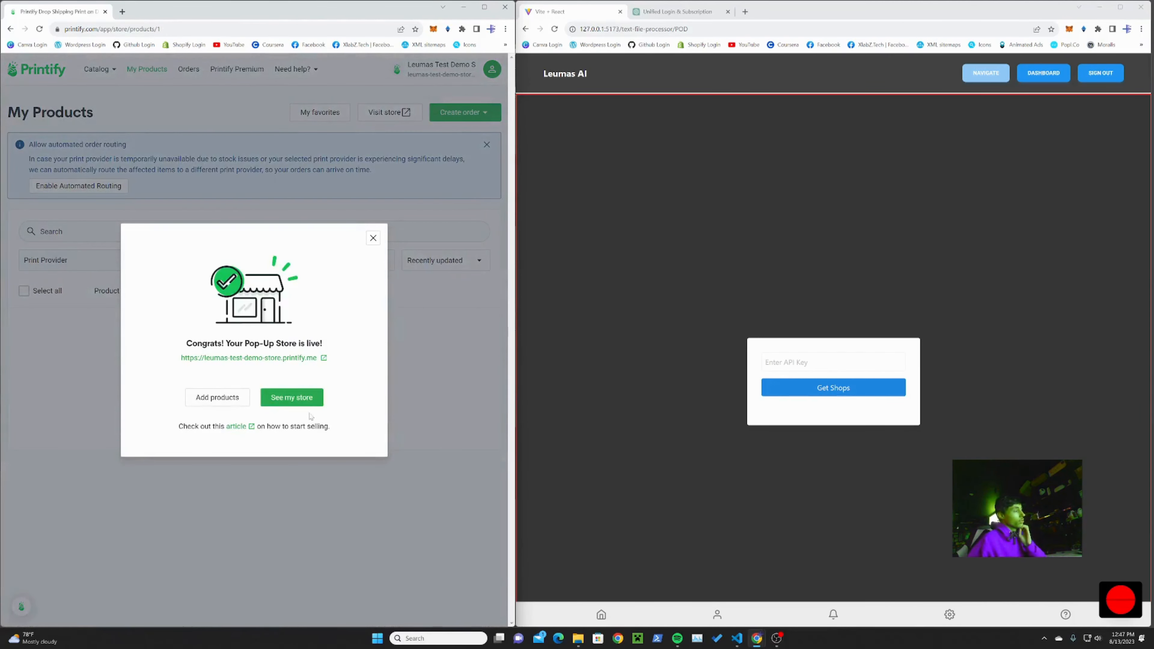
Step: Open the new store's link in a separate browser tab and dismiss the congratulations dialog
{"action": "right_click", "coordinate": [276, 363]}
{"action": "left_click", "coordinate": [302, 370]}
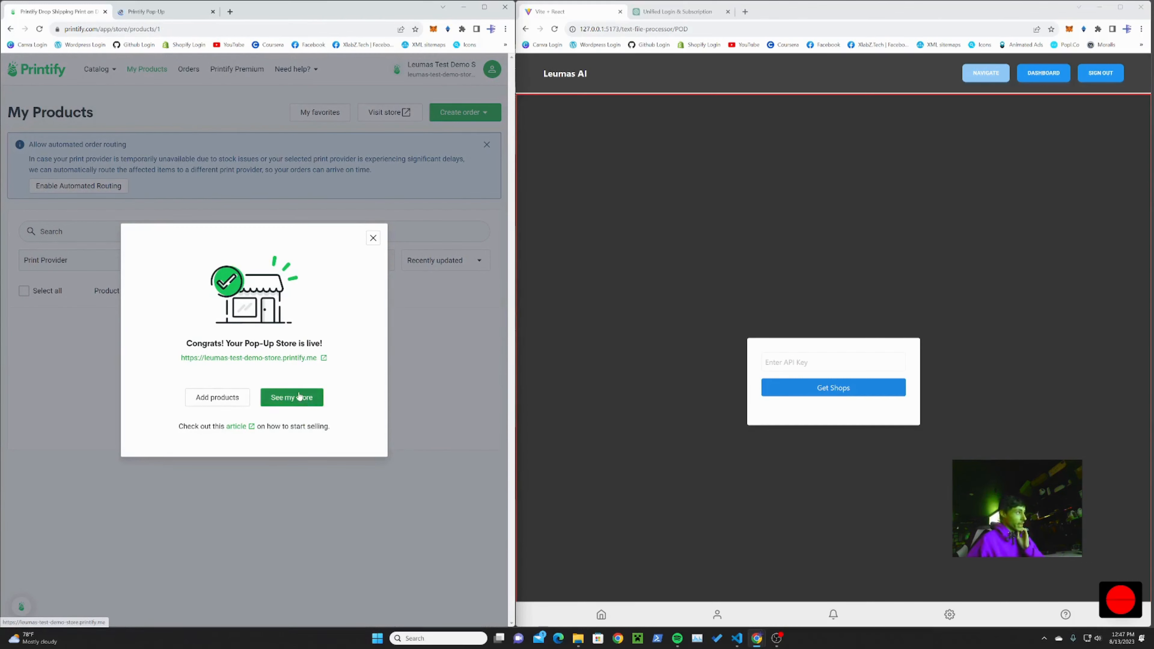
{"action": "left_click", "coordinate": [373, 237]}
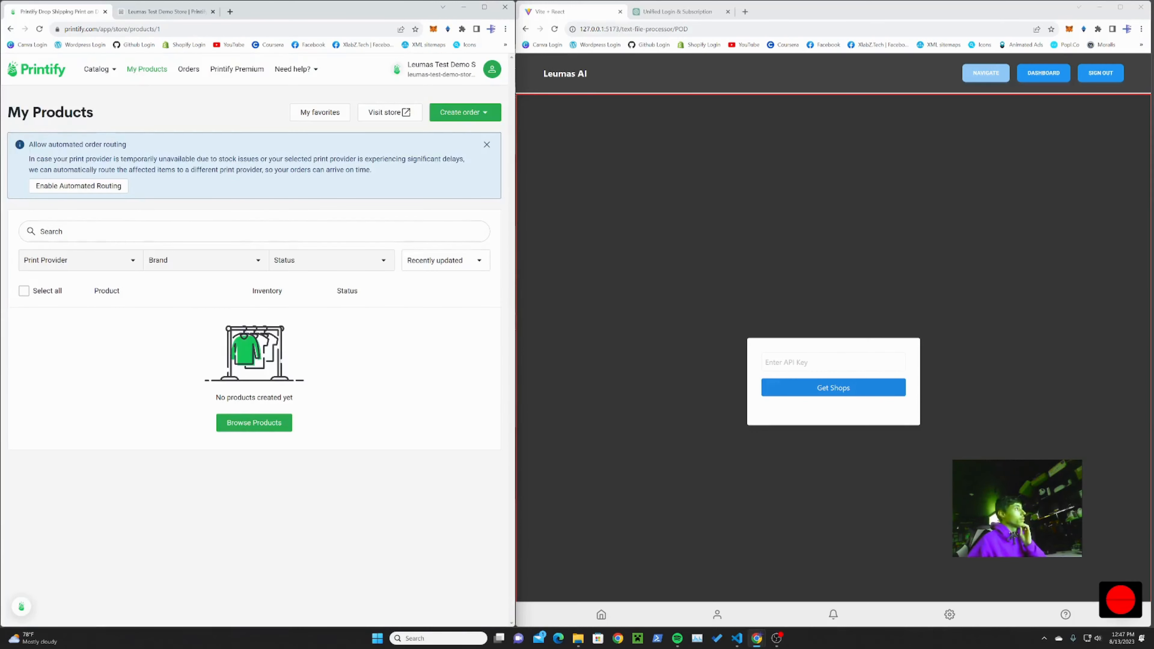
Step: Generate a Printify API token named "Test Demo Token" with all scopes from the account's Connections page
{"action": "left_click", "coordinate": [492, 71]}
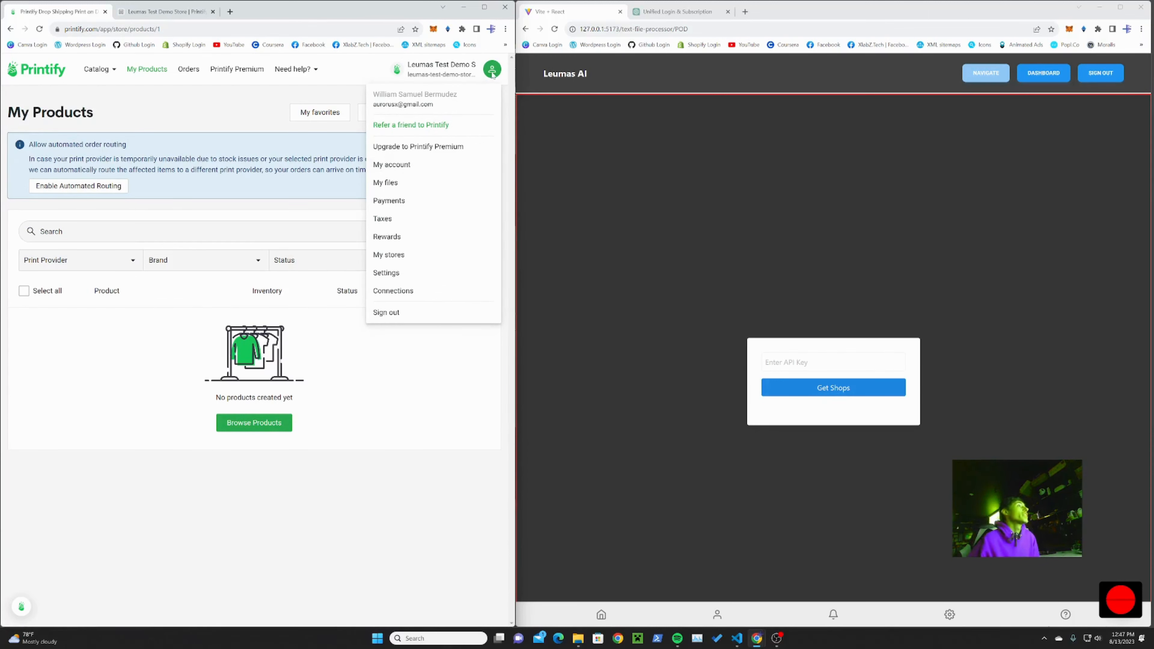
{"action": "left_click", "coordinate": [401, 294]}
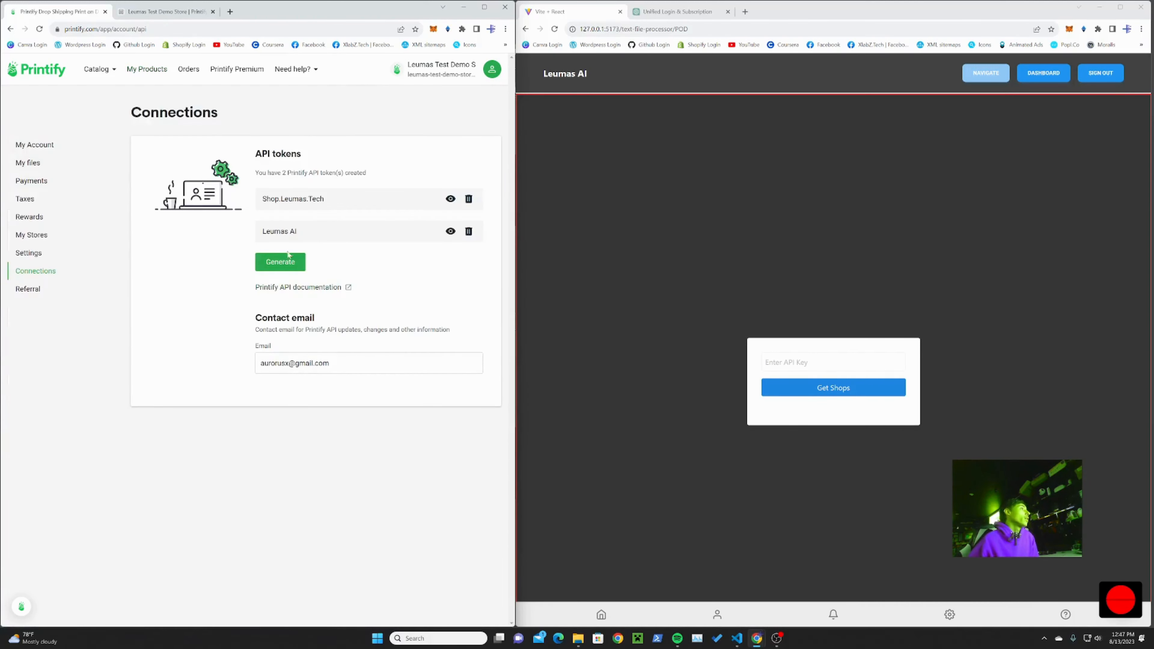
{"action": "left_click", "coordinate": [285, 264]}
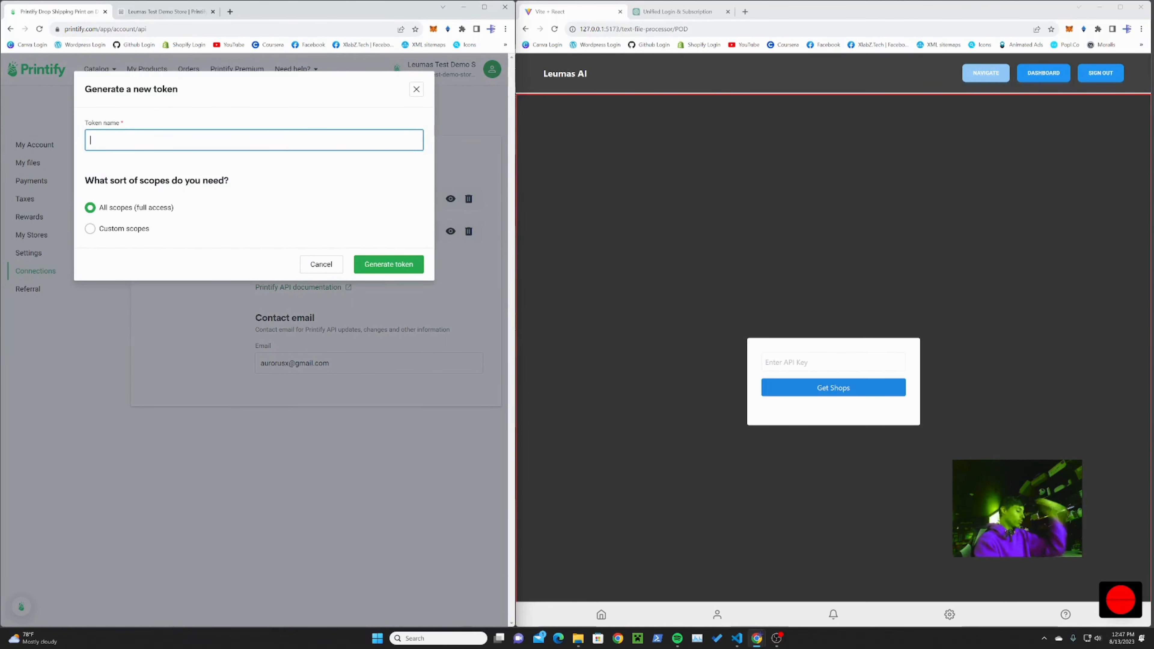
{"action": "type", "text": "Test "}
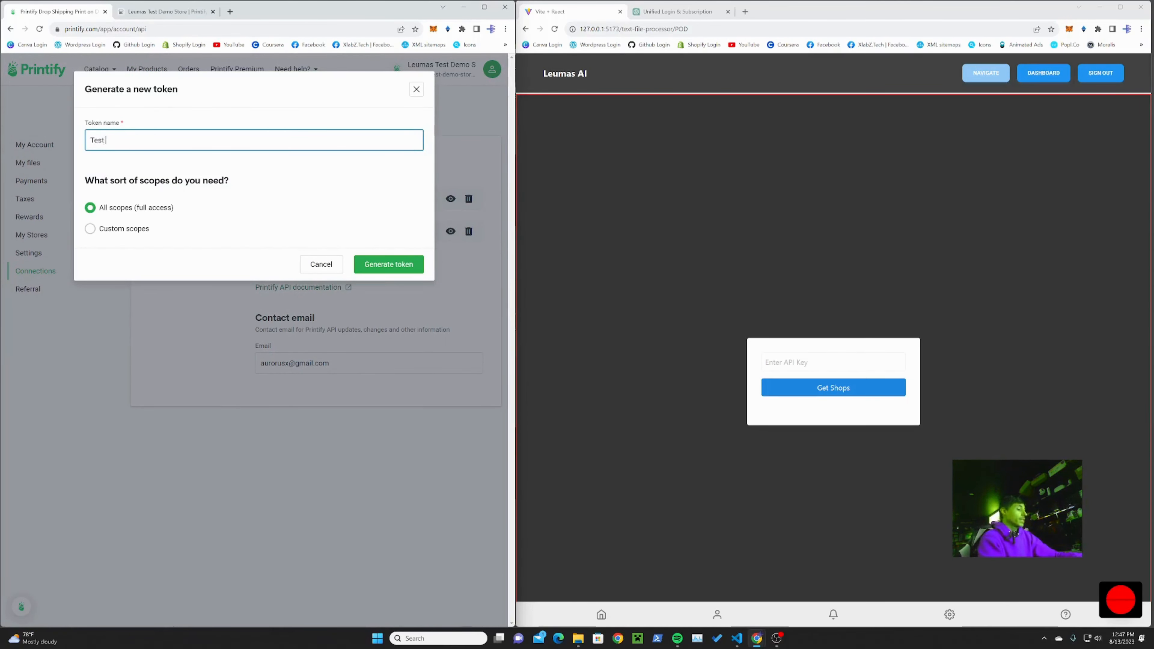
{"action": "type", "text": "Demo Token"}
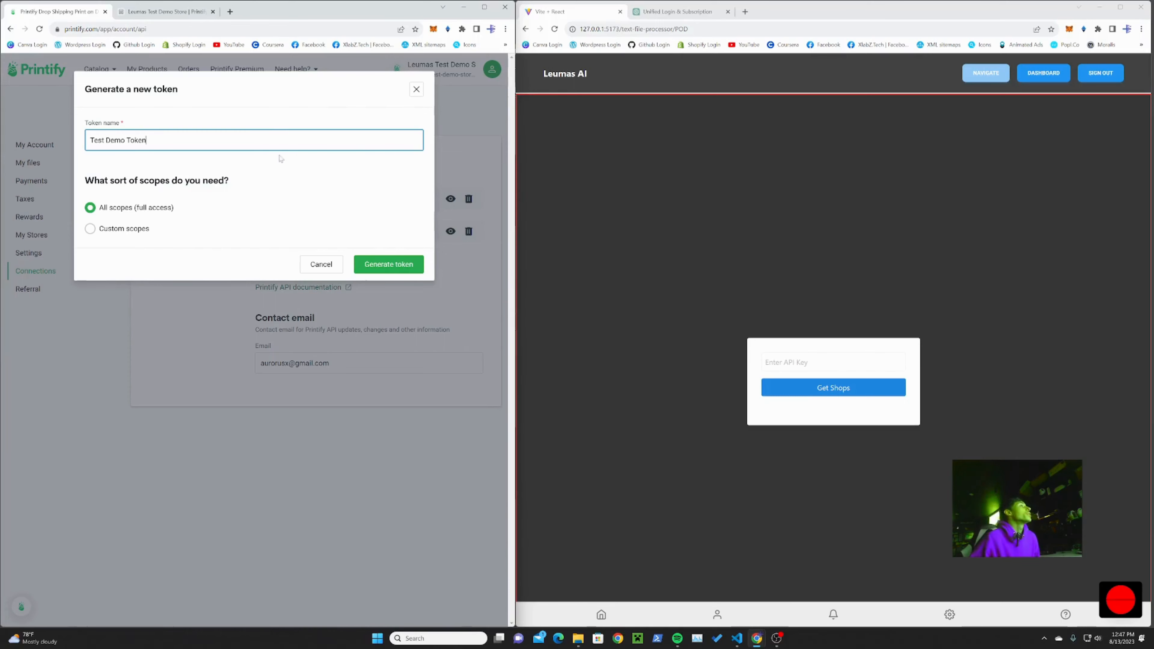
{"action": "left_click", "coordinate": [382, 267]}
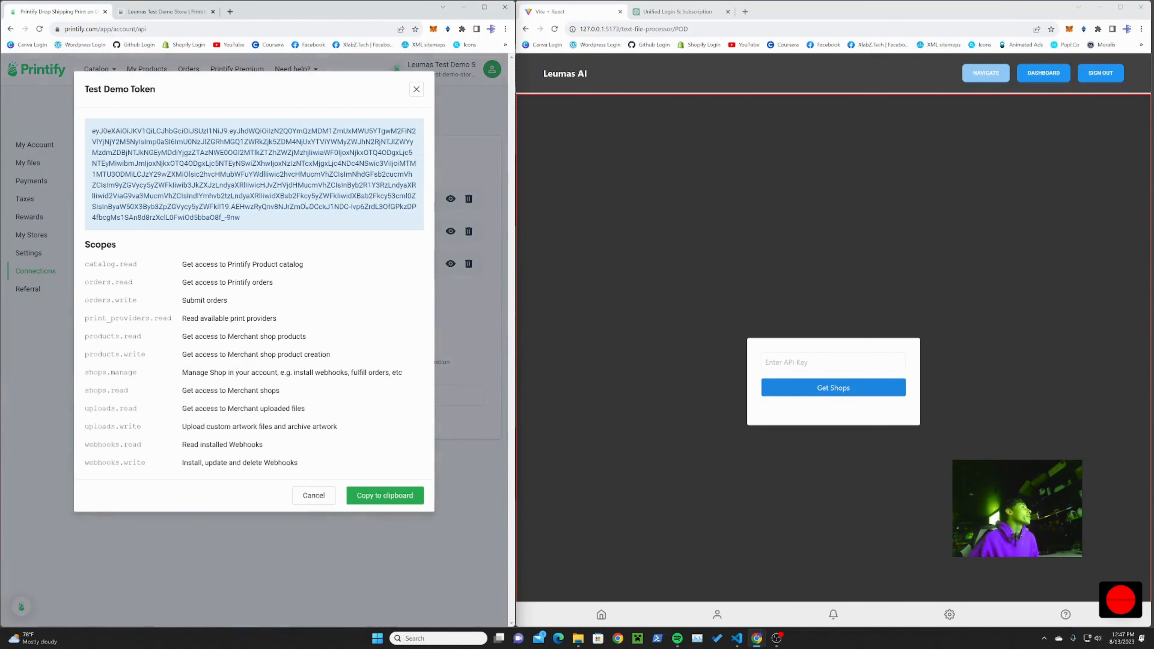
Step: Copy the generated API token into the API key field of the Leumas AI page and fetch the shops
{"action": "left_click_drag", "start_coordinate": [255, 221], "coordinate": [77, 135]}
{"action": "key", "text": "ctrl+c"}
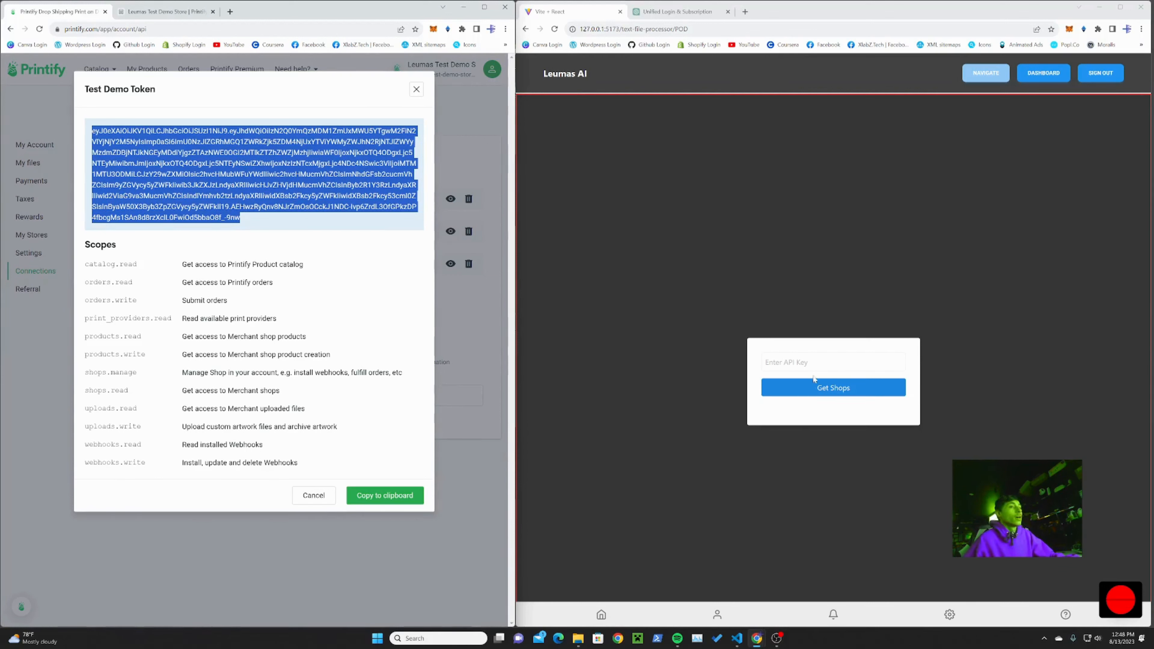
{"action": "left_click", "coordinate": [813, 363]}
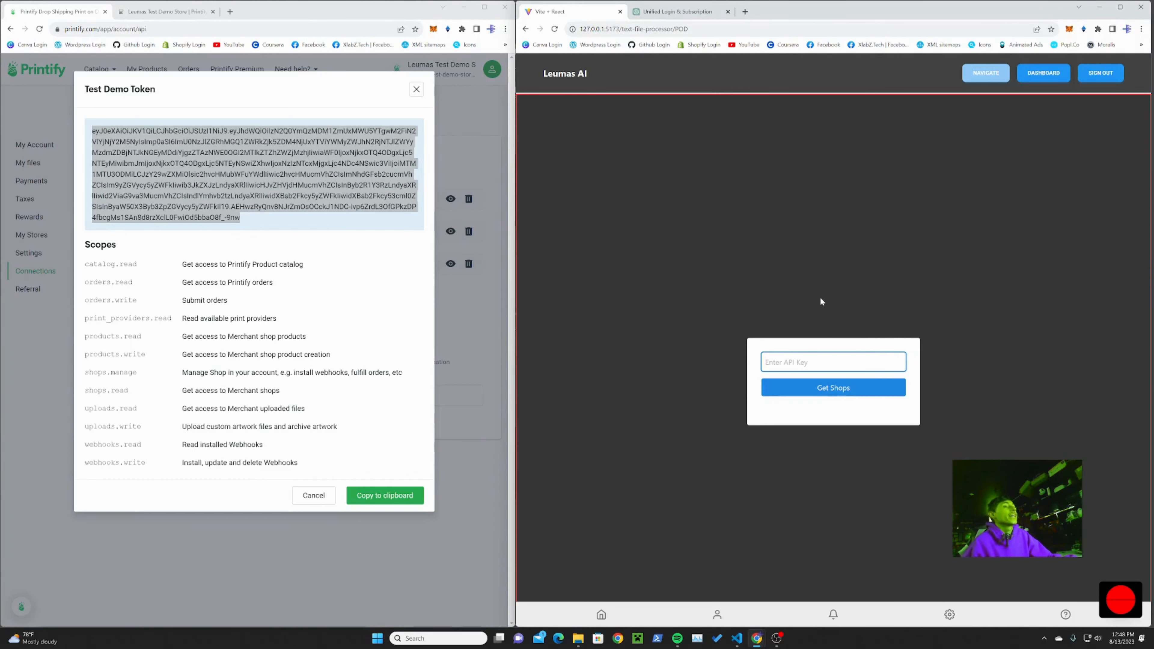
{"action": "key", "text": "ctrl+v"}
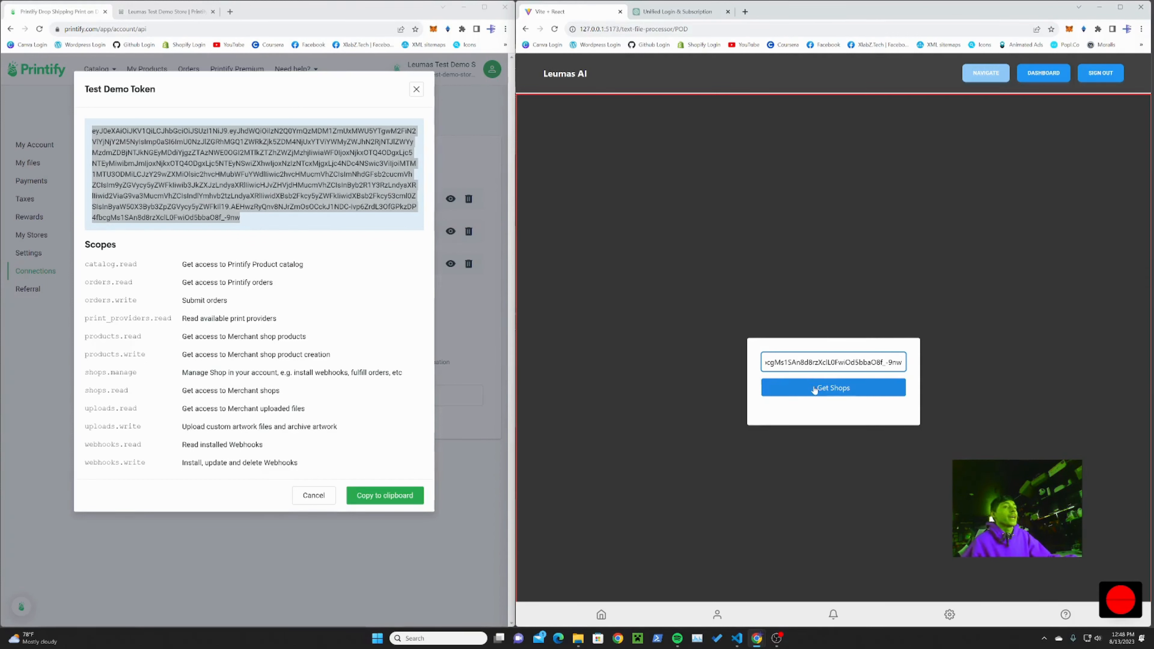
{"action": "left_click", "coordinate": [817, 392]}
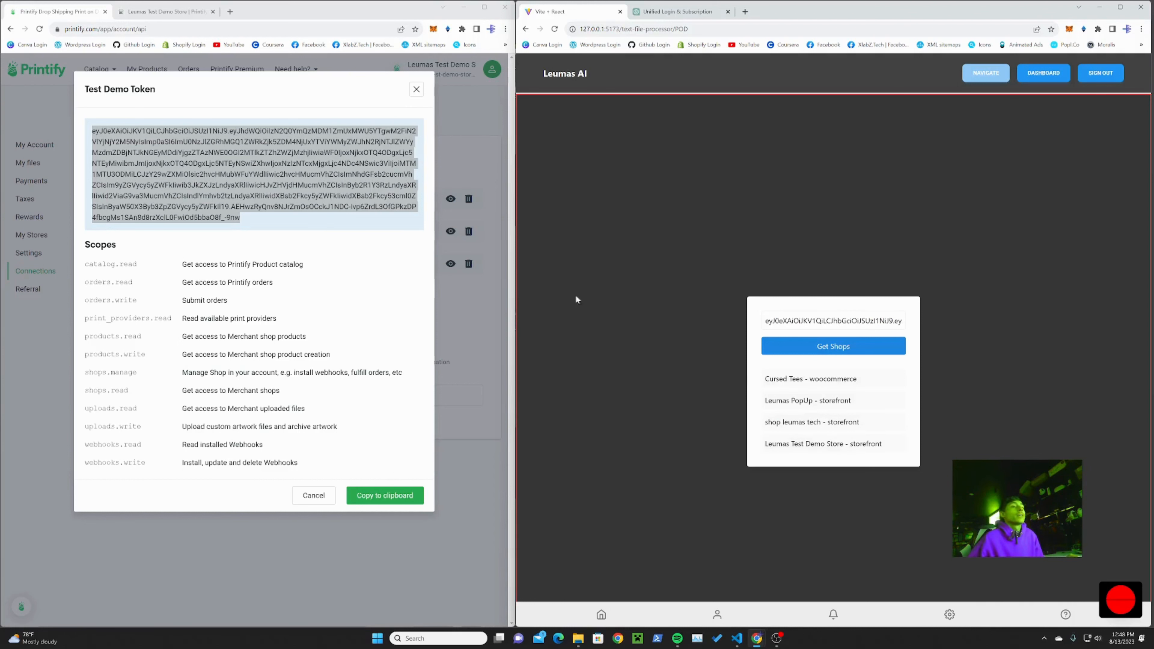
Step: Open the Leumas POD GPT tool from the AI tools on the Leumas AI dashboard
{"action": "left_click", "coordinate": [659, 304]}
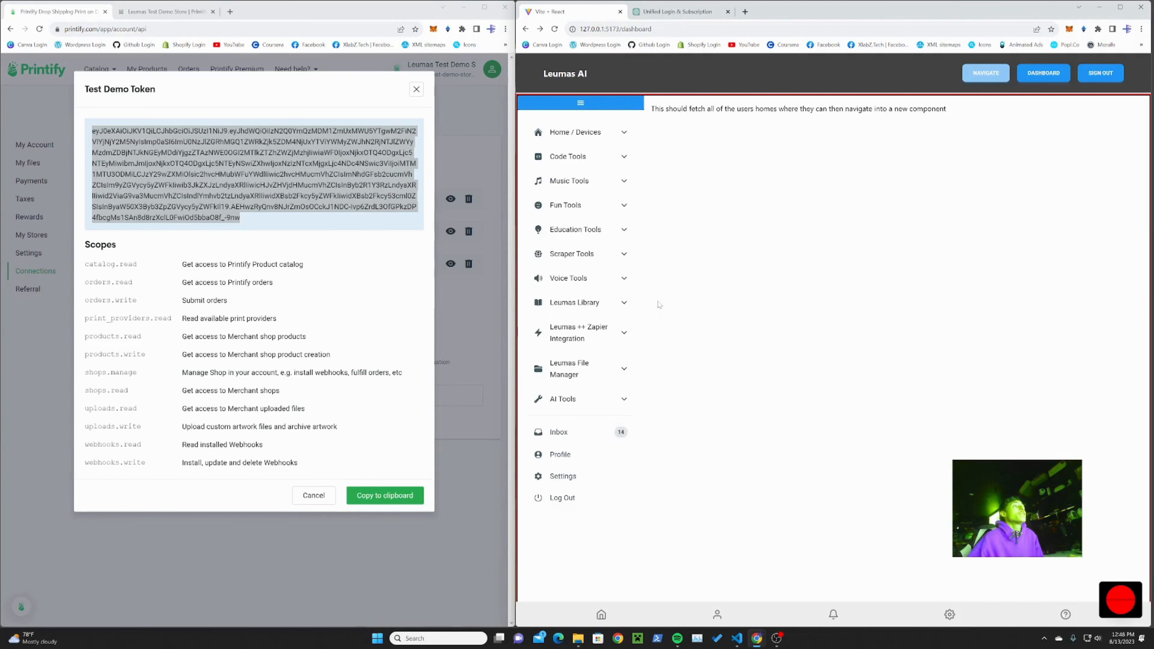
{"action": "left_click", "coordinate": [594, 381]}
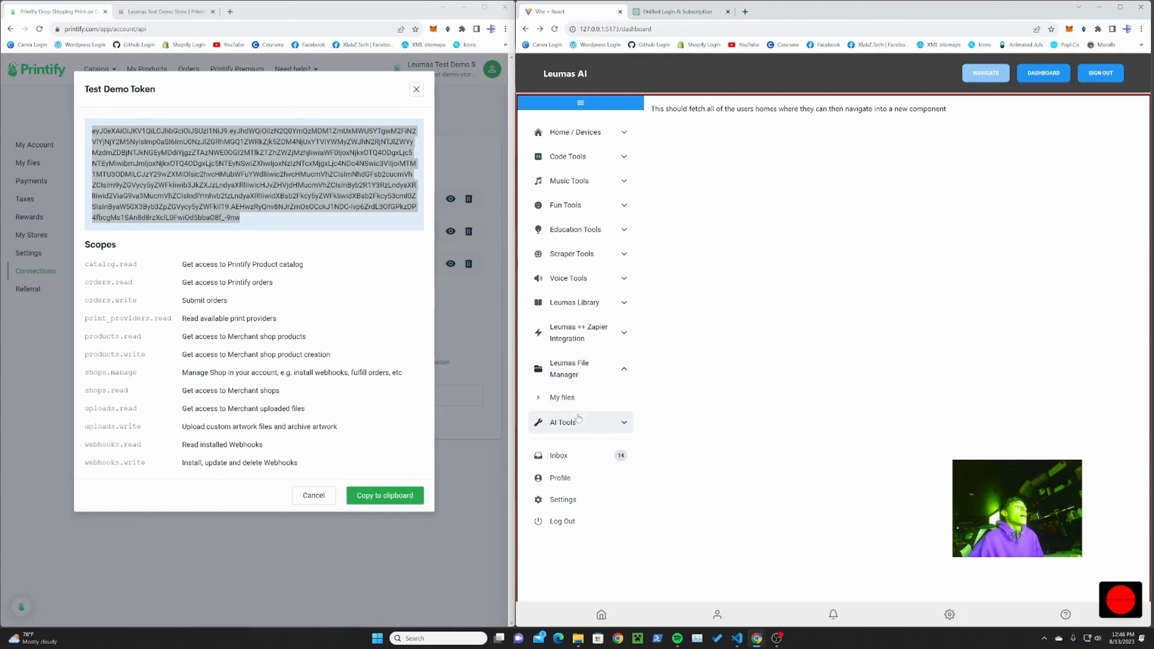
{"action": "left_click", "coordinate": [586, 420]}
{"action": "left_click", "coordinate": [578, 450]}
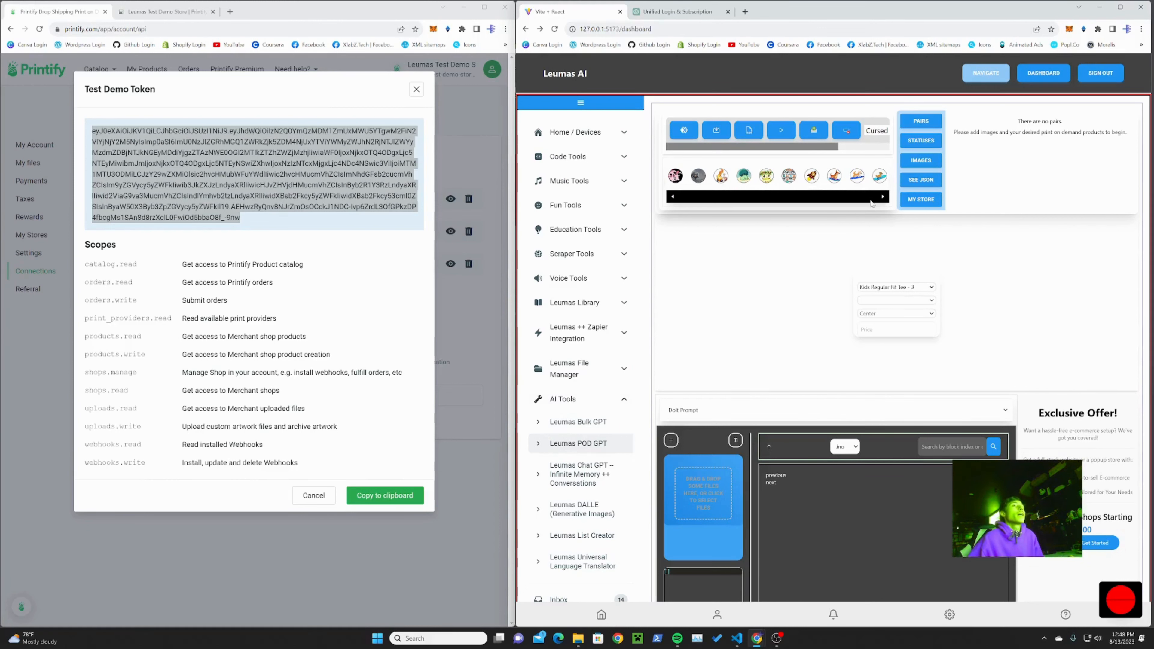
Step: Close the Printify token details and select Leumas Test Demo Store as the POD tool's shop, checking it against Printify's store list
{"action": "left_click", "coordinate": [879, 131]}
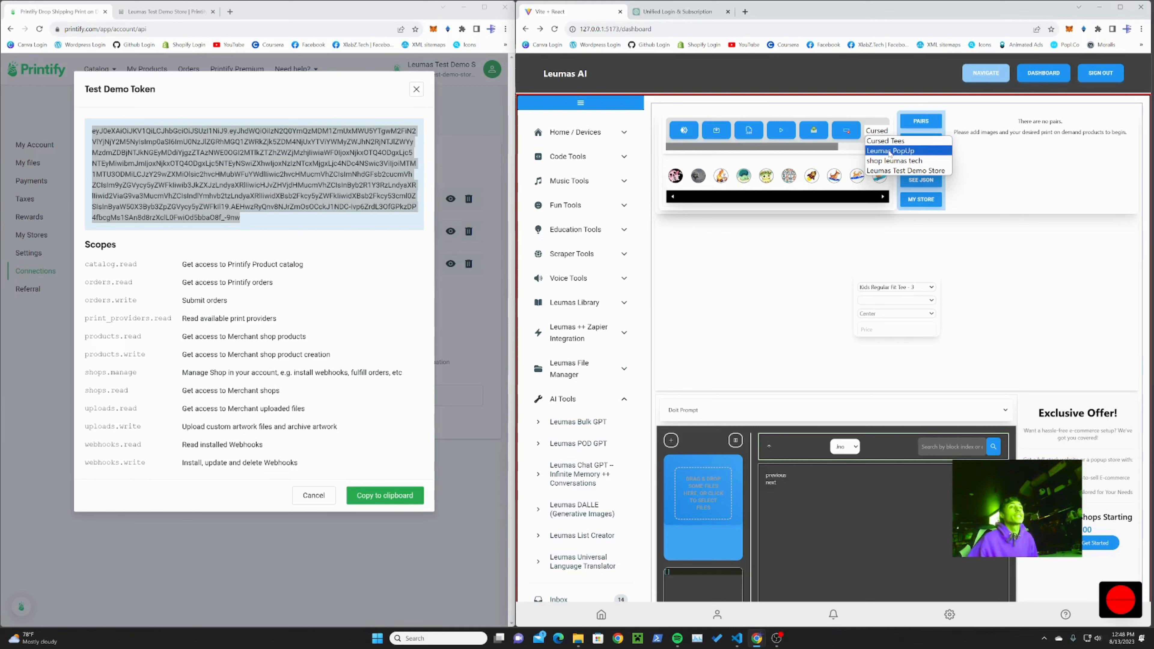
{"action": "left_click", "coordinate": [416, 98]}
{"action": "left_click", "coordinate": [416, 89]}
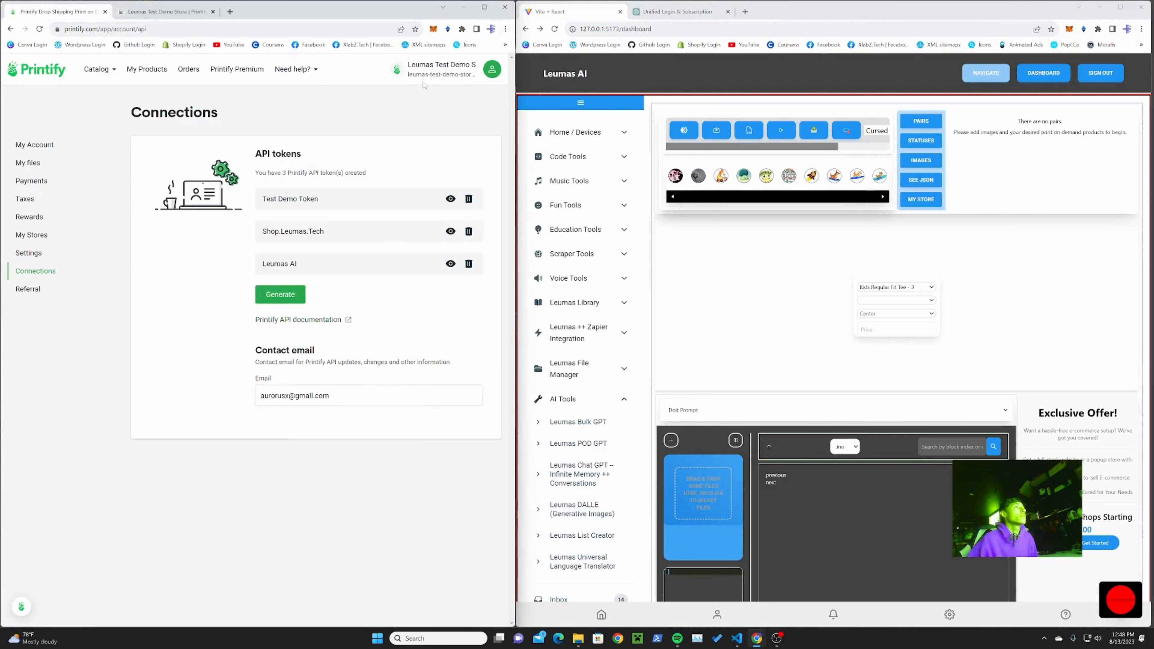
{"action": "left_click", "coordinate": [432, 82]}
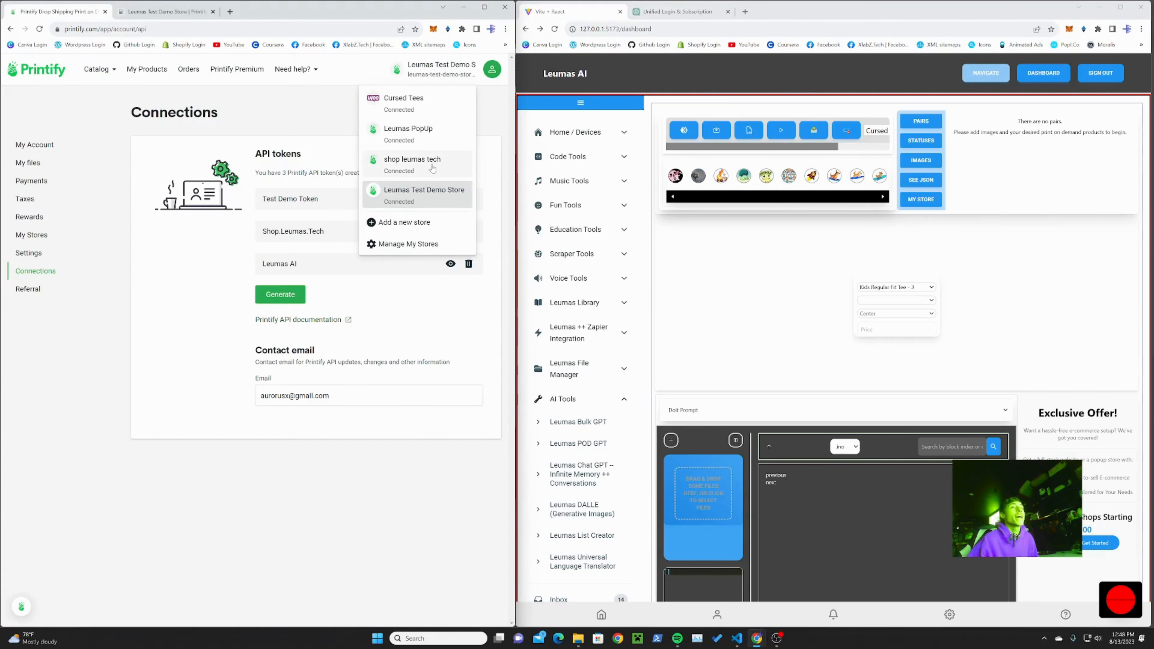
{"action": "left_click", "coordinate": [875, 131]}
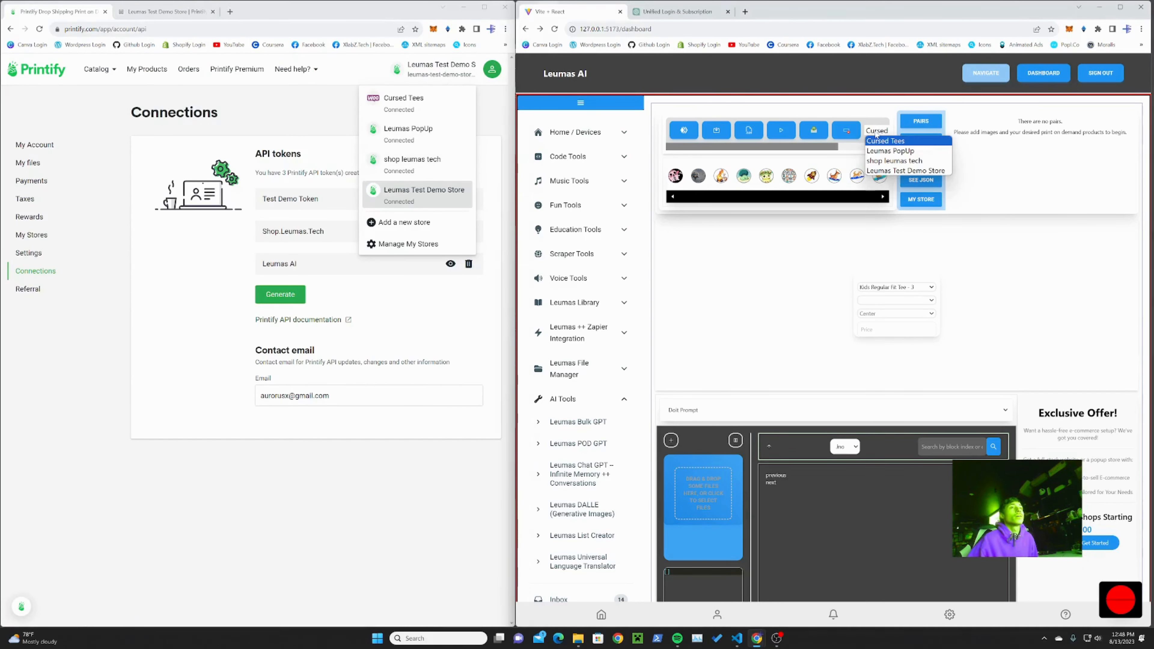
{"action": "left_click", "coordinate": [873, 171]}
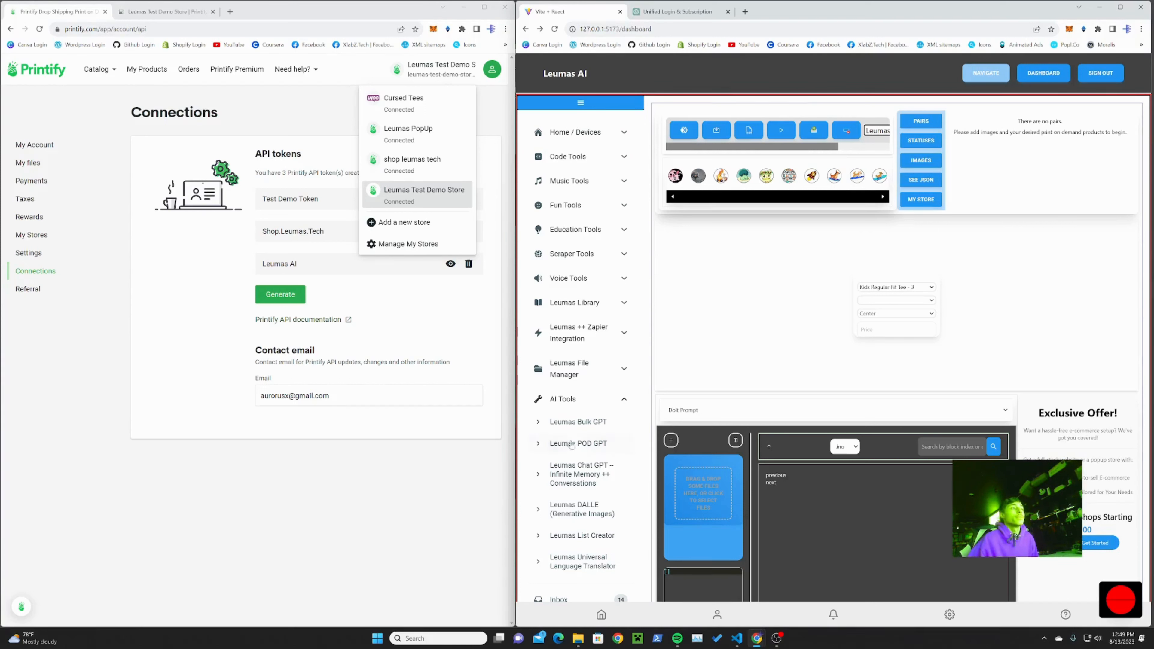
Step: Switch the POD tool's generator to Create List and set the number of items to 50
{"action": "left_click", "coordinate": [721, 411]}
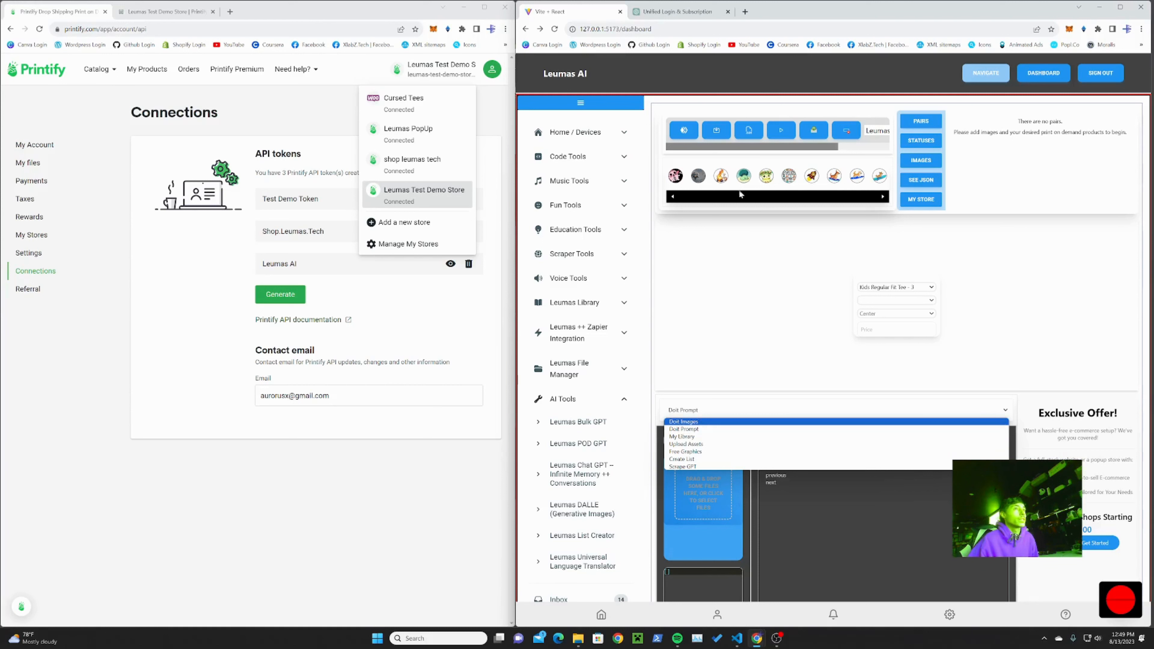
{"action": "left_click", "coordinate": [693, 459]}
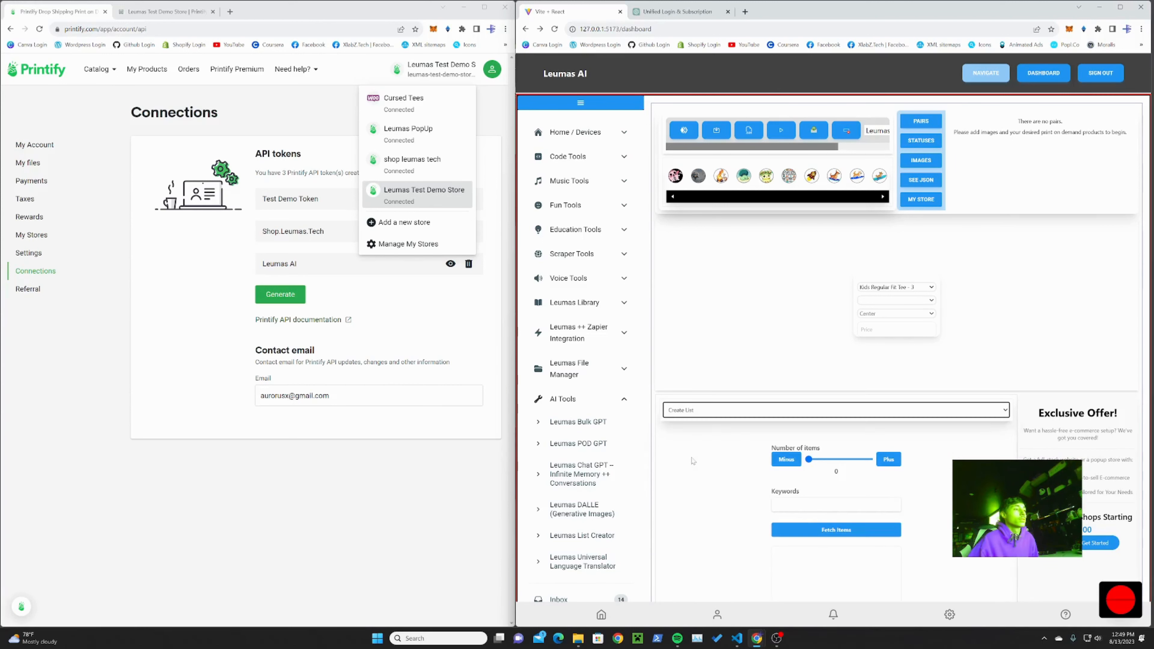
{"action": "left_click", "coordinate": [889, 459]}
{"action": "scroll", "coordinate": [958, 444], "scroll_direction": "down", "scroll_amount": 2}
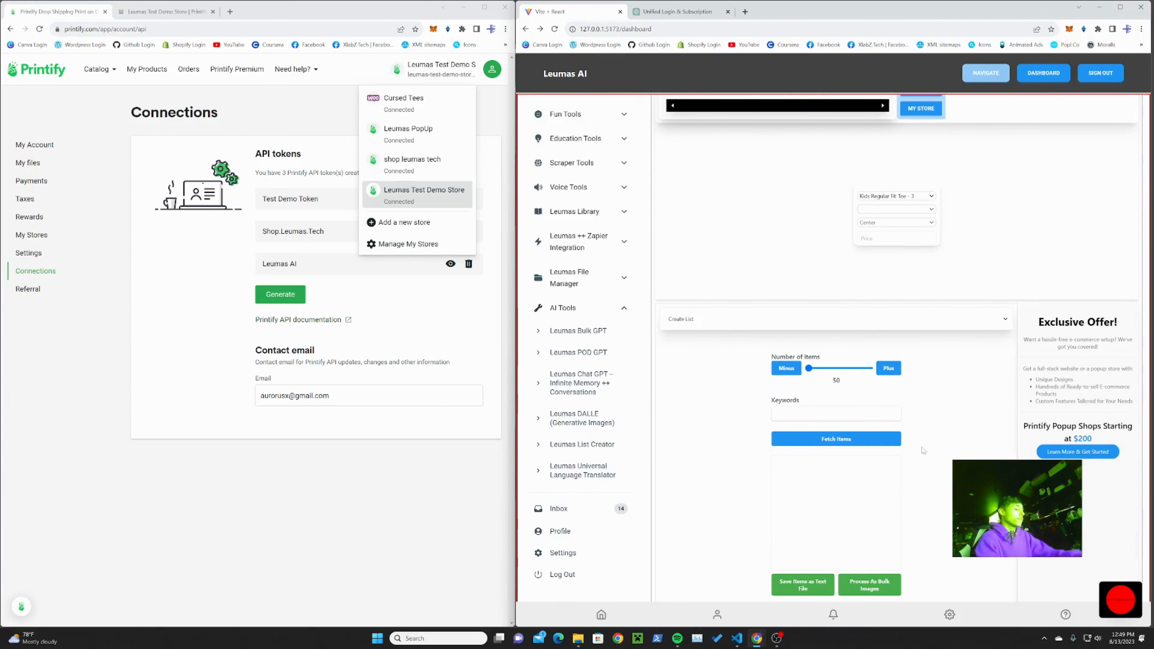
Step: Enter the keywords "Prompts to send to DALLE image generator for a pixel art of doge in various places, with a white background"
{"action": "type", "text": "ompts to"}
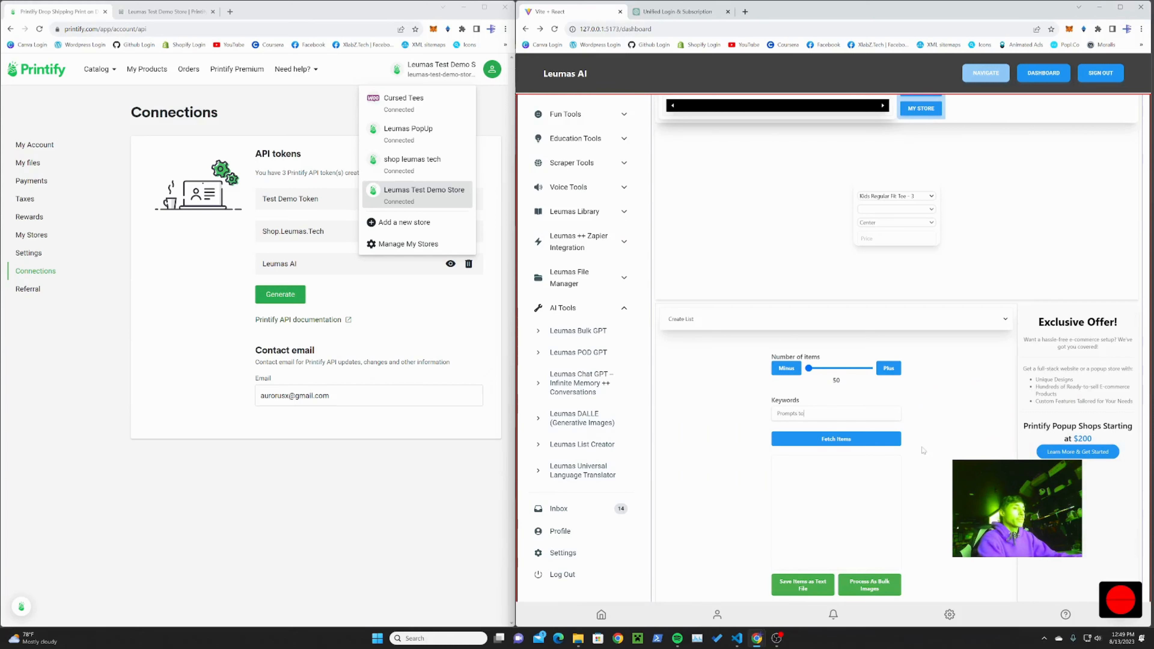
{"action": "type", "text": " send to cha"}
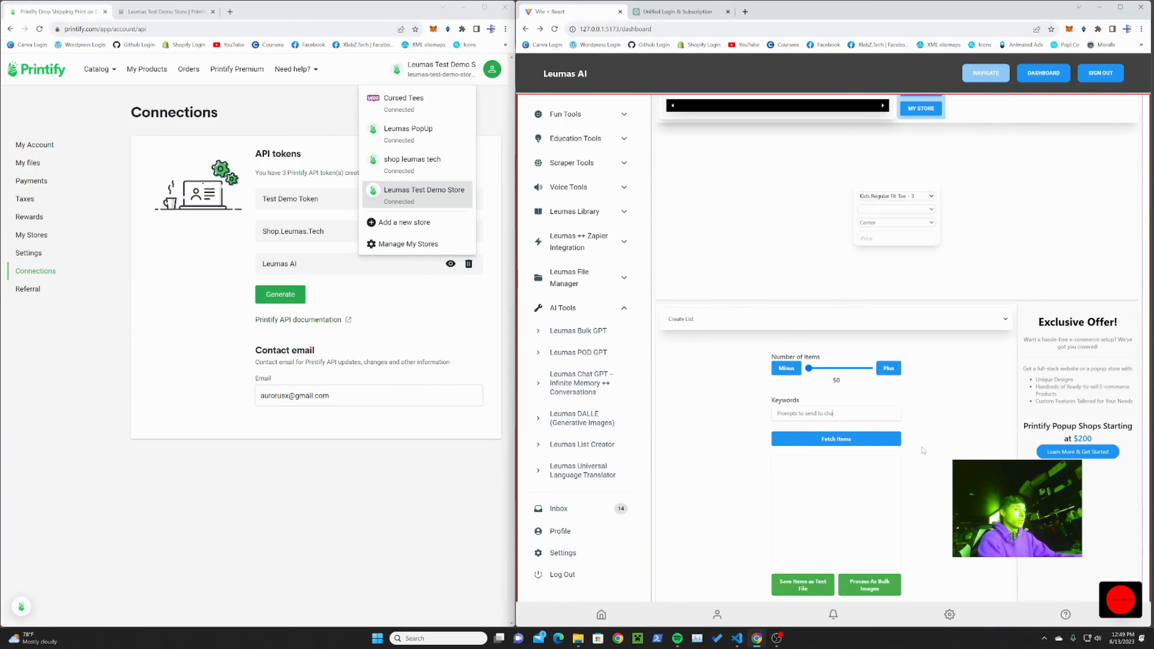
{"action": "key", "text": "BackSpace"}
{"action": "key", "text": "BackSpace"}
{"action": "key", "text": "BackSpace"}
{"action": "type", "text": "DALLE ima"}
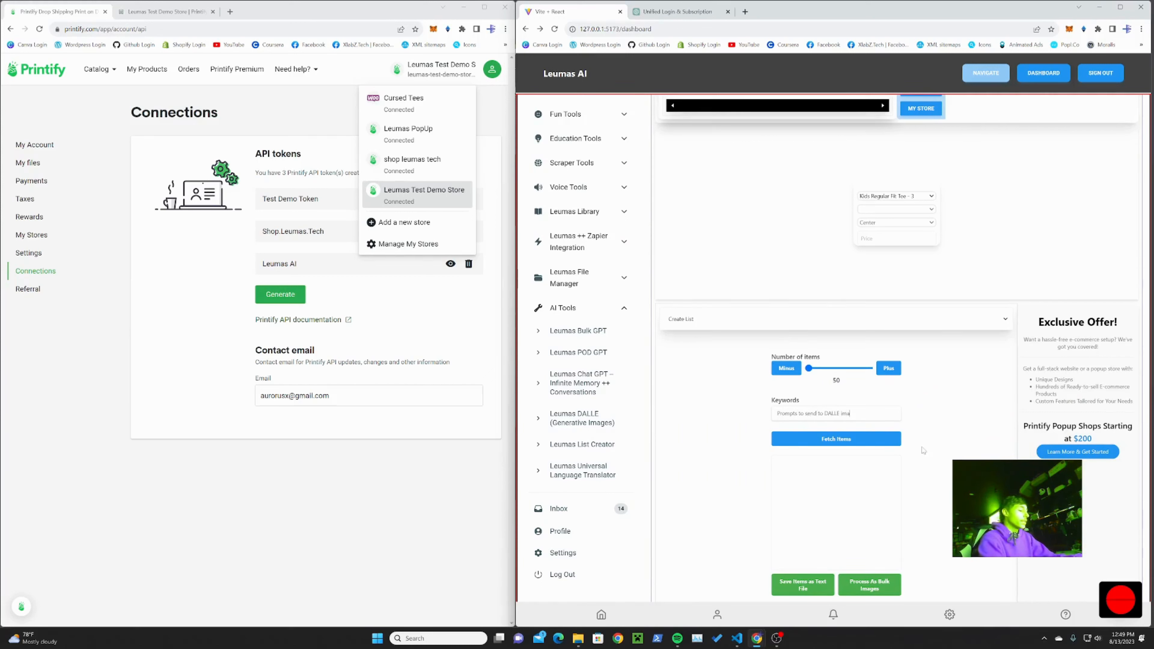
{"action": "type", "text": "ge generator for "}
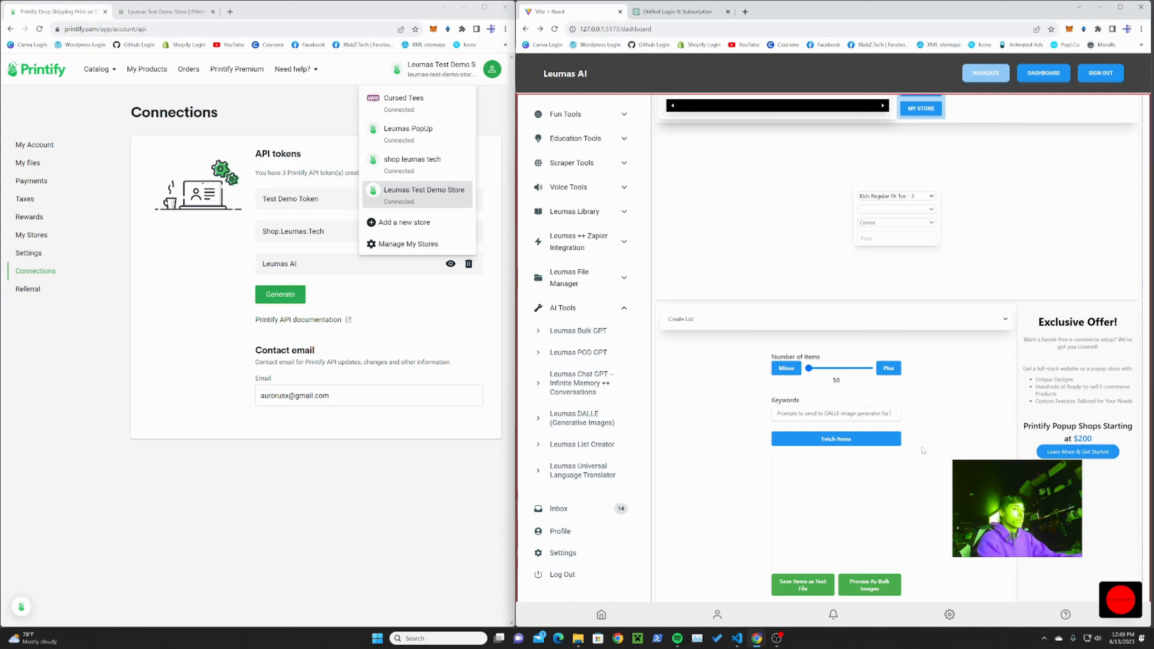
{"action": "type", "text": "a nice"}
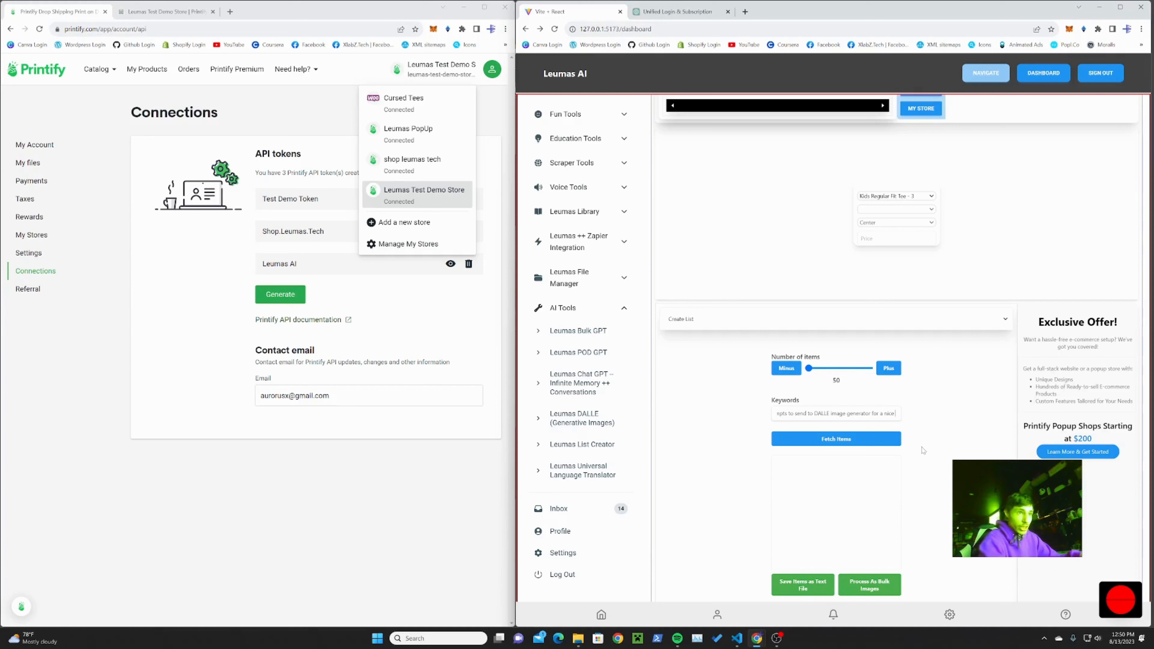
{"action": "key", "text": "BackSpace"}
{"action": "key", "text": "BackSpace"}
{"action": "key", "text": "BackSpace"}
{"action": "key", "text": "BackSpace"}
{"action": "key", "text": "BackSpace"}
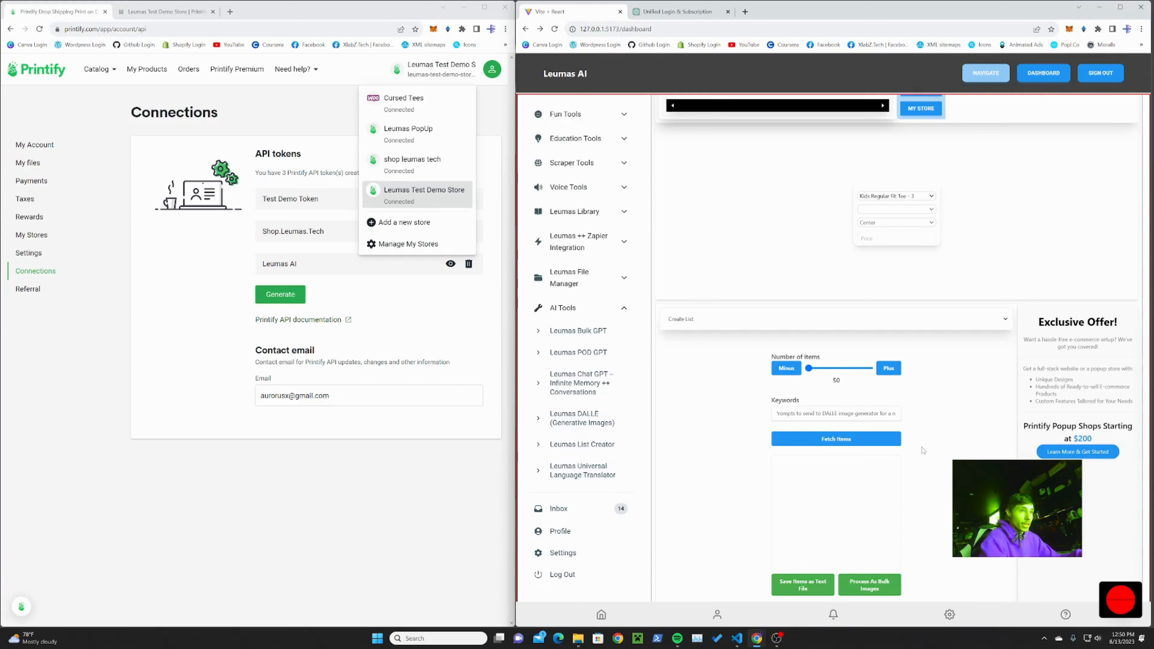
{"action": "type", "text": "pixe"}
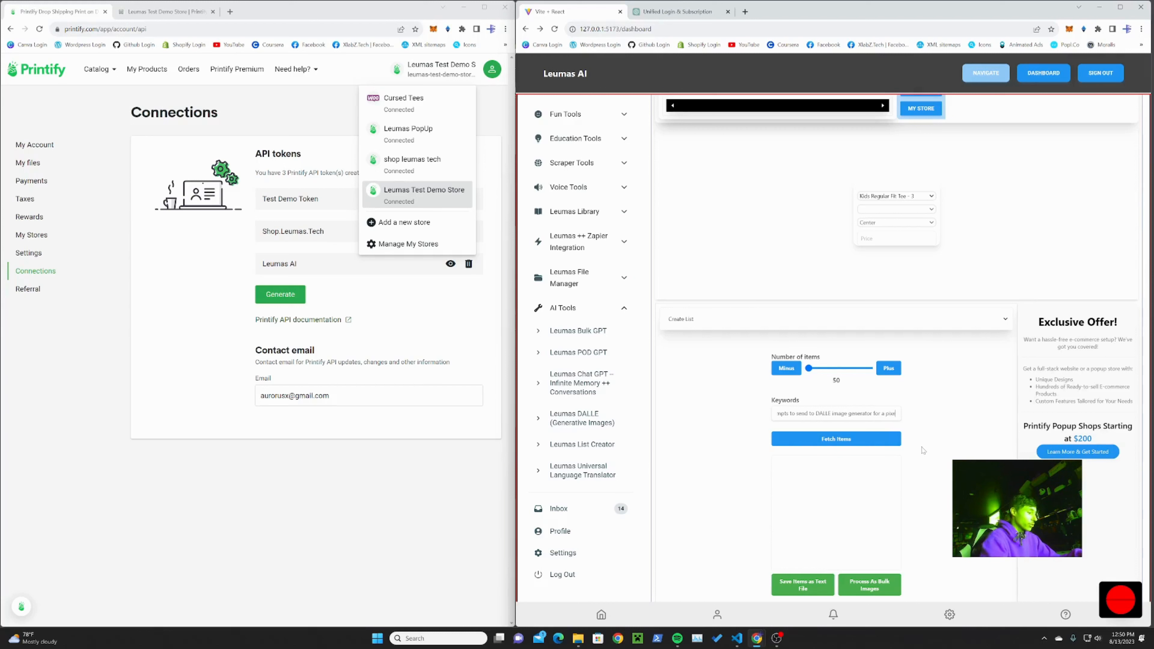
{"action": "type", "text": "l art of"}
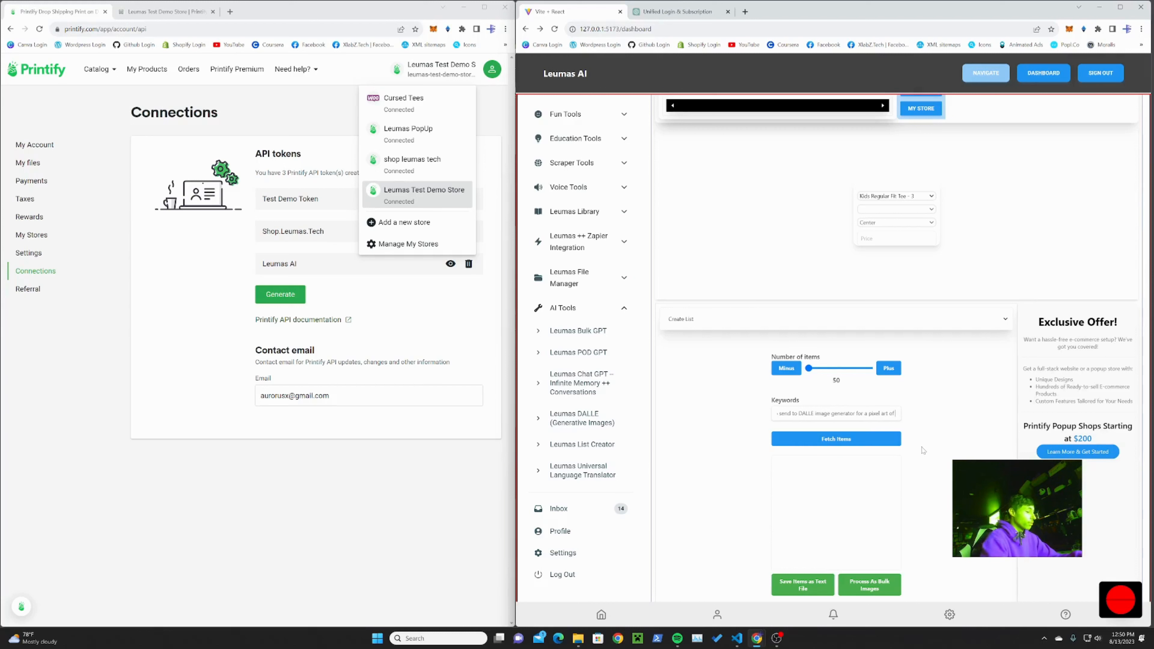
{"action": "type", "text": " doge"}
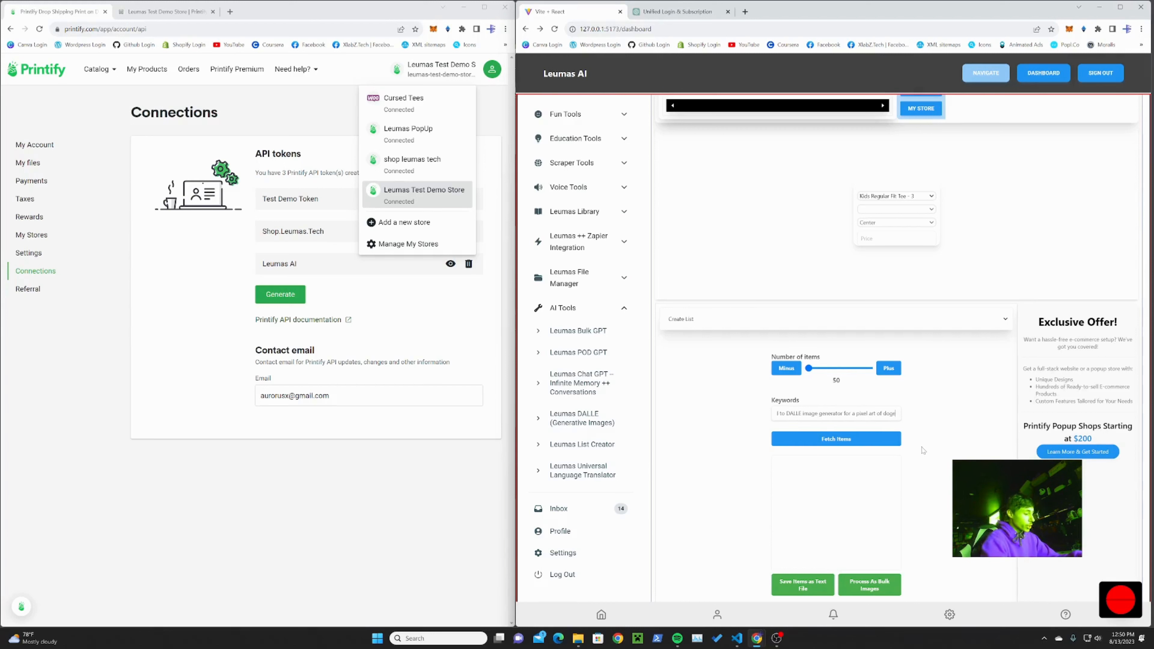
{"action": "type", "text": " in var"}
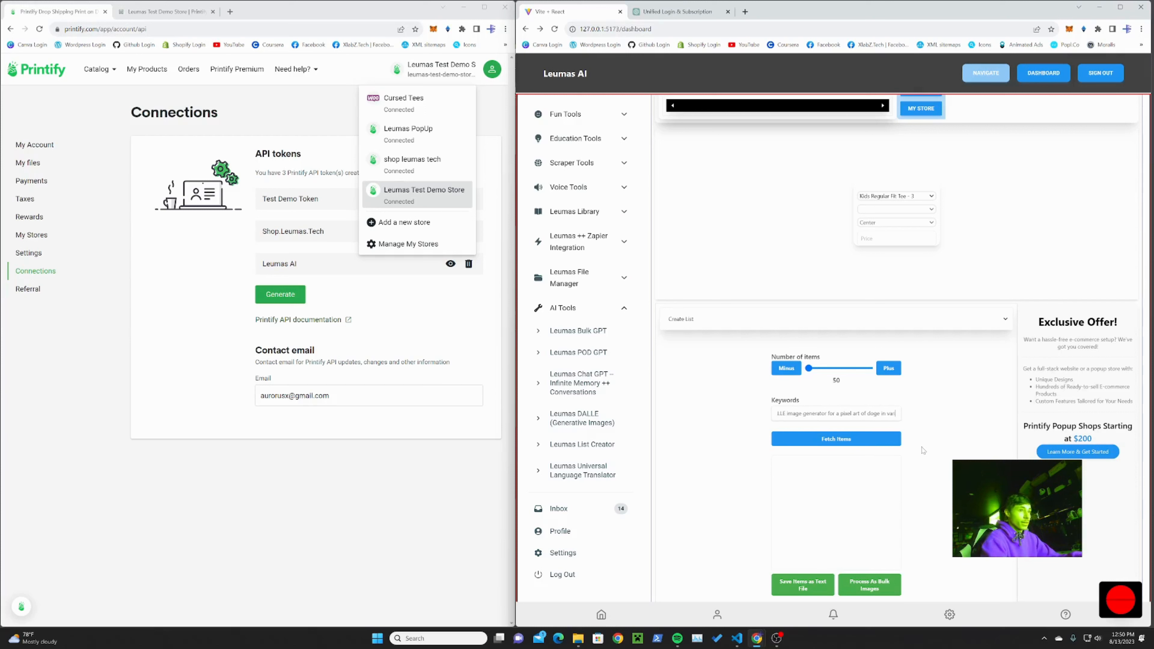
{"action": "type", "text": "ious places"}
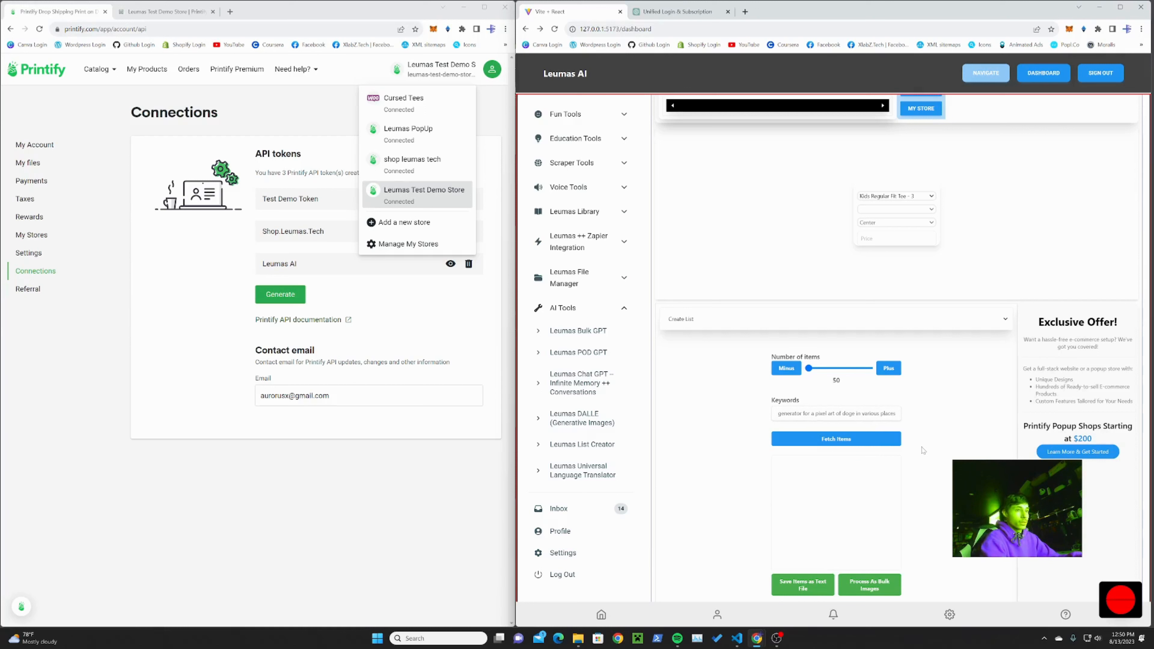
{"action": "type", "text": ","}
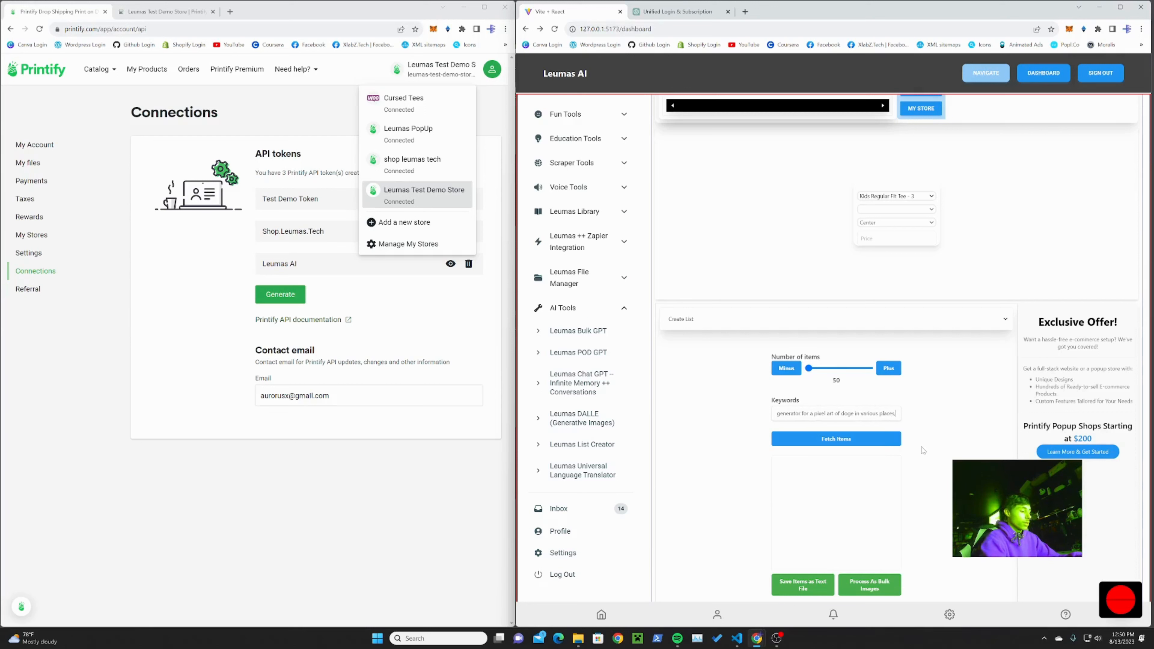
{"action": "type", "text": " with a white"}
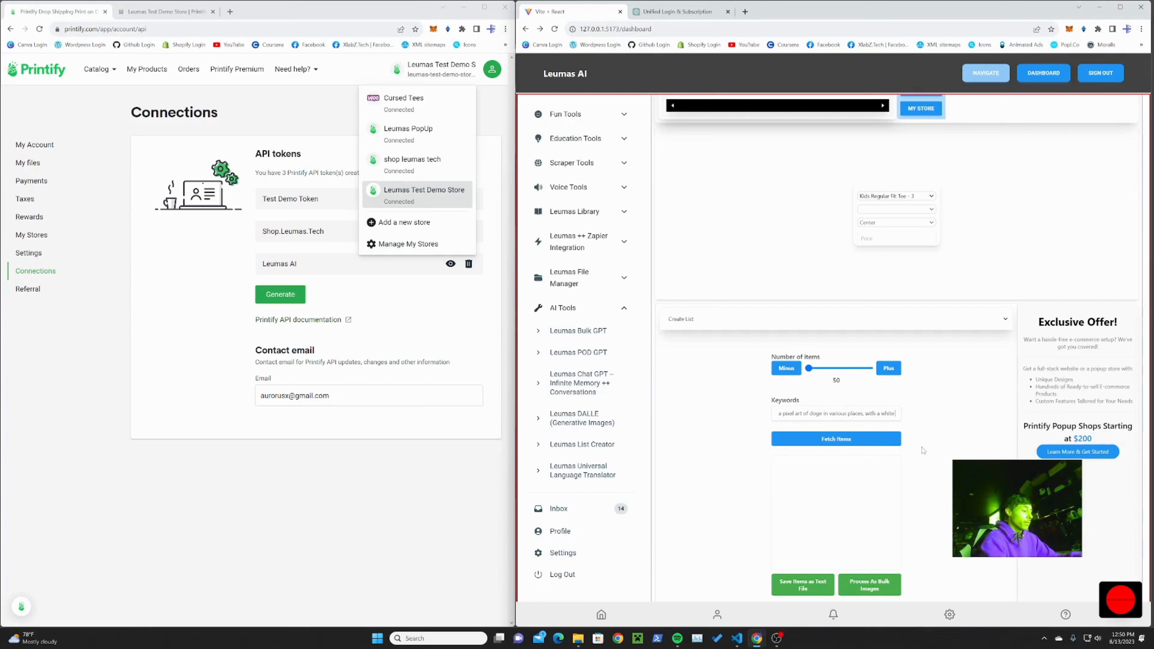
{"action": "type", "text": " background"}
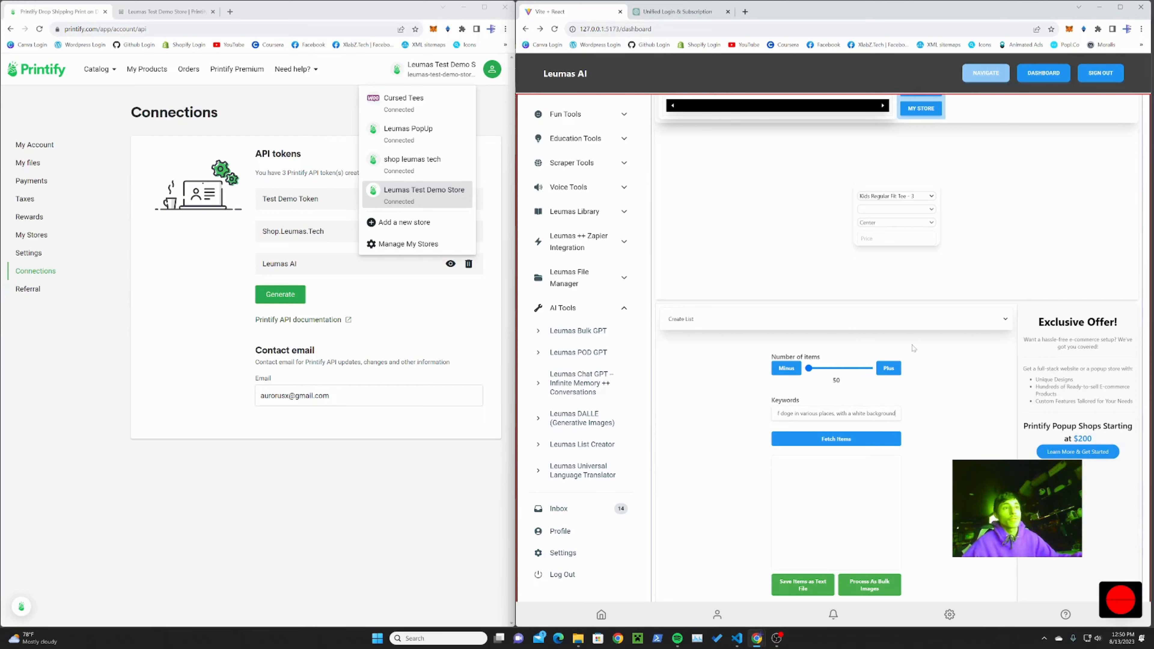
Step: Raise the number of items to 150 and fetch the list of prompts
{"action": "left_click", "coordinate": [874, 370]}
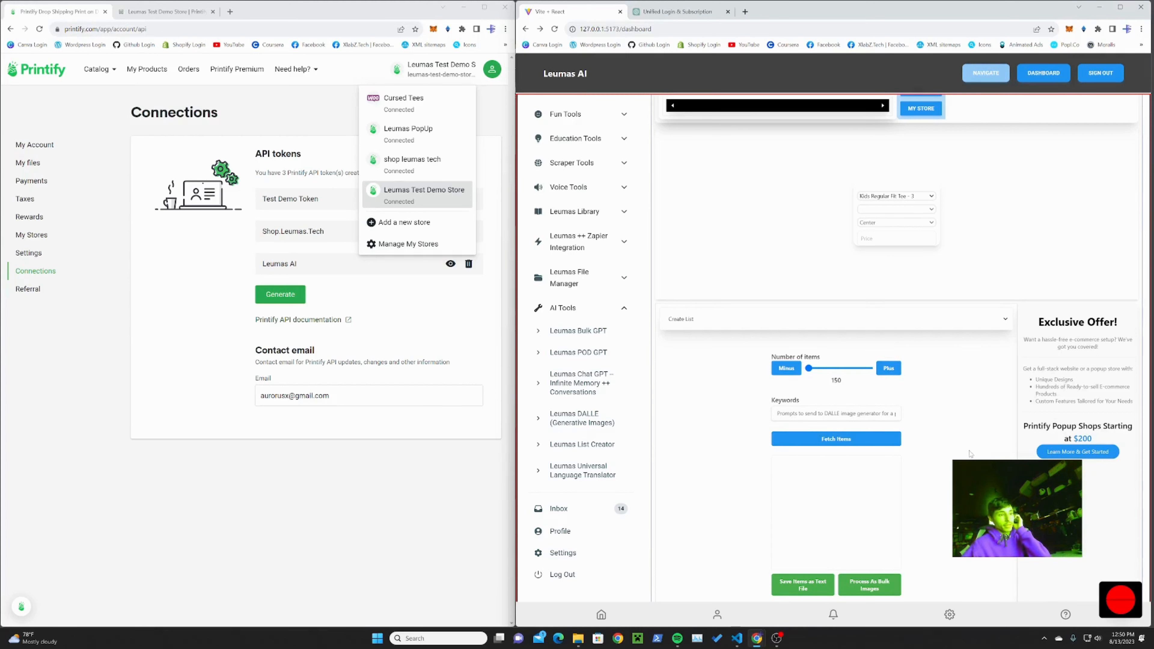
{"action": "left_click", "coordinate": [877, 444]}
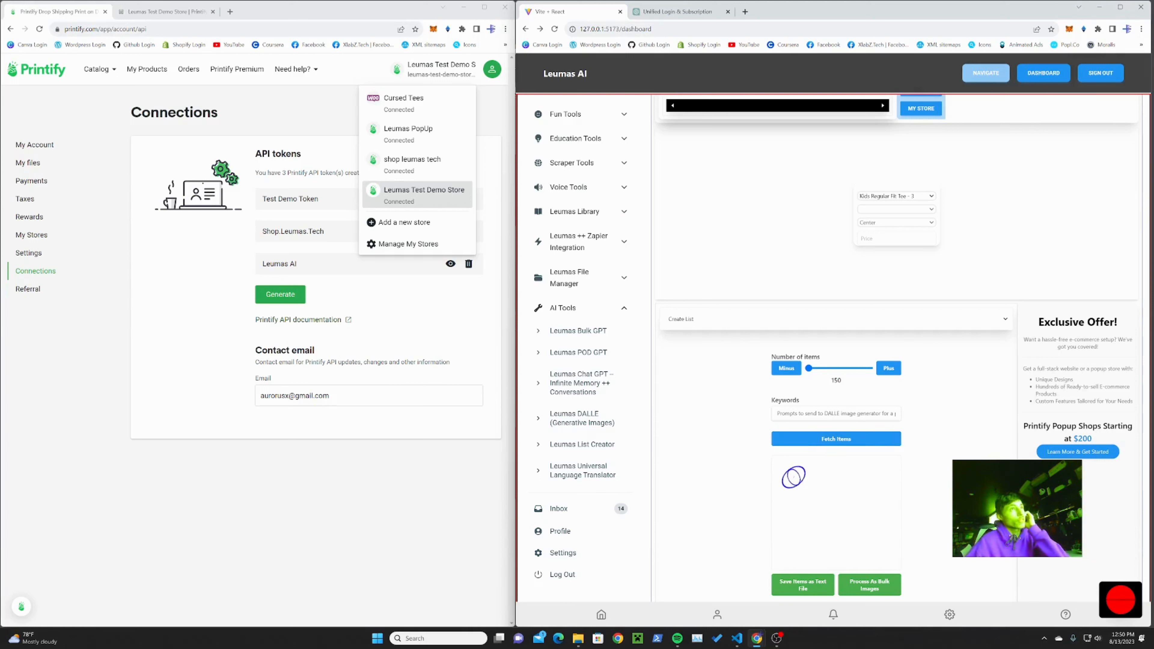
Step: Set the first product card to Men's Cotton Crew Tee - 5
{"action": "scroll", "coordinate": [982, 220], "scroll_direction": "up", "scroll_amount": 2}
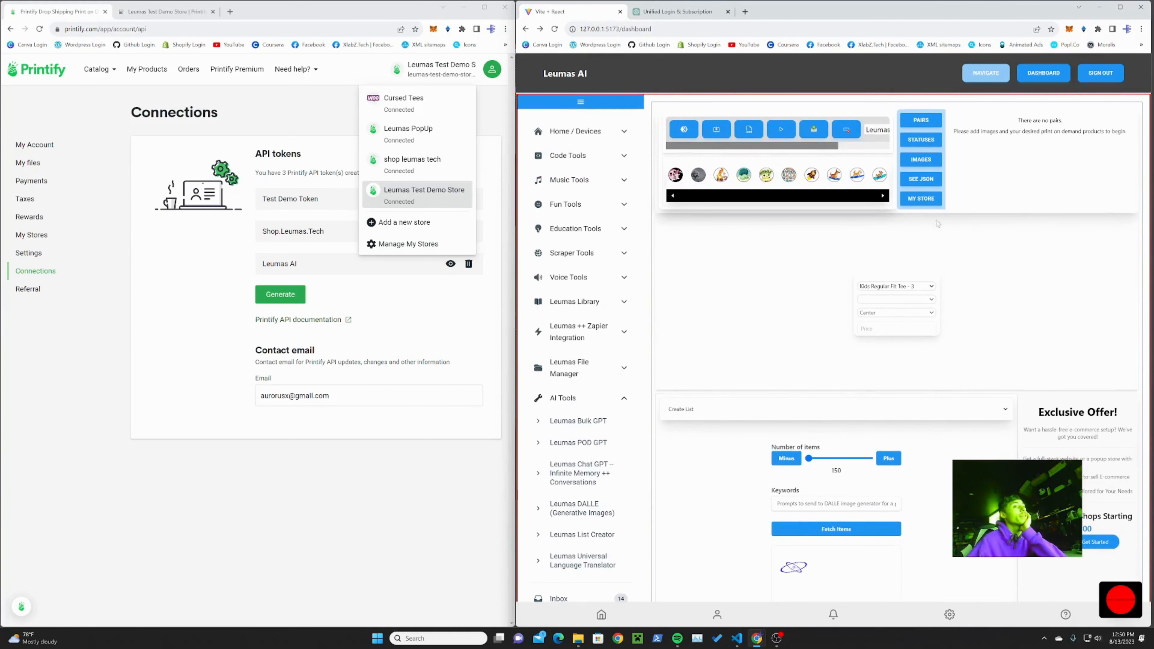
{"action": "left_click", "coordinate": [878, 287]}
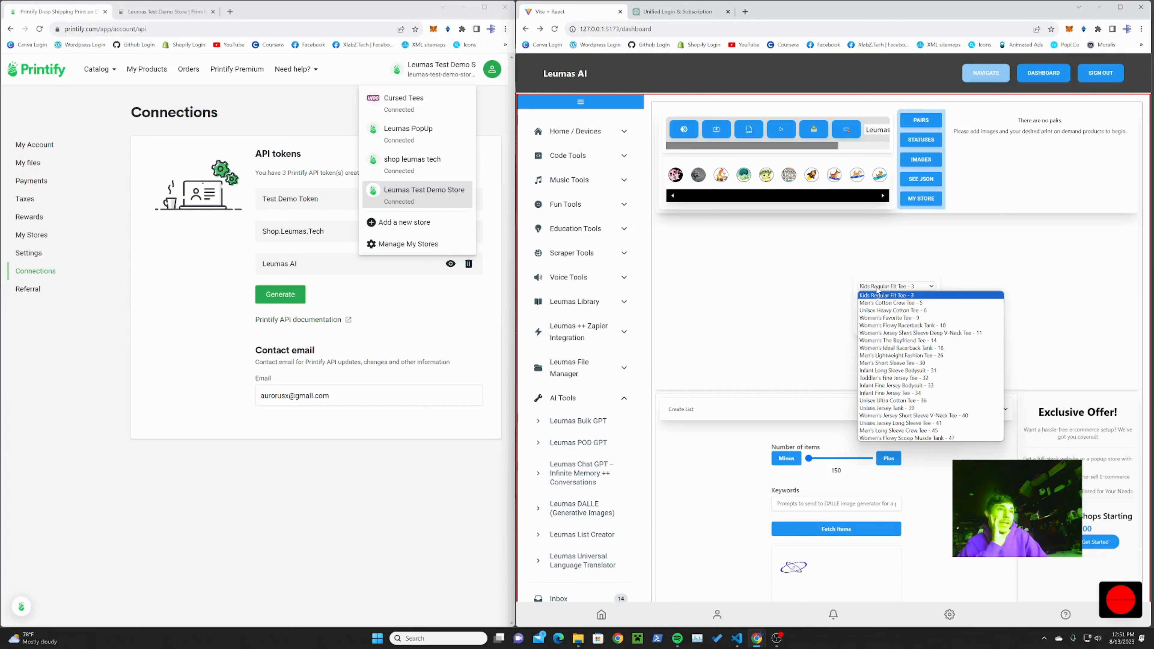
{"action": "left_click", "coordinate": [891, 303]}
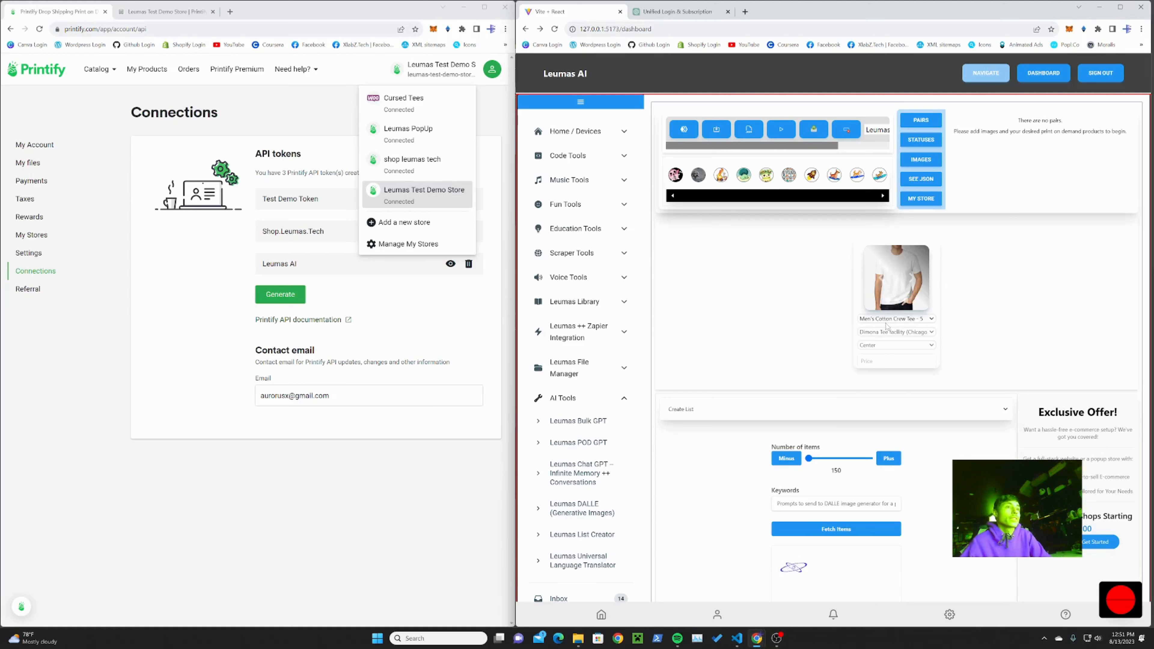
Step: Add three more product cards beside the Men's Cotton Crew Tee
{"action": "left_click", "coordinate": [680, 130]}
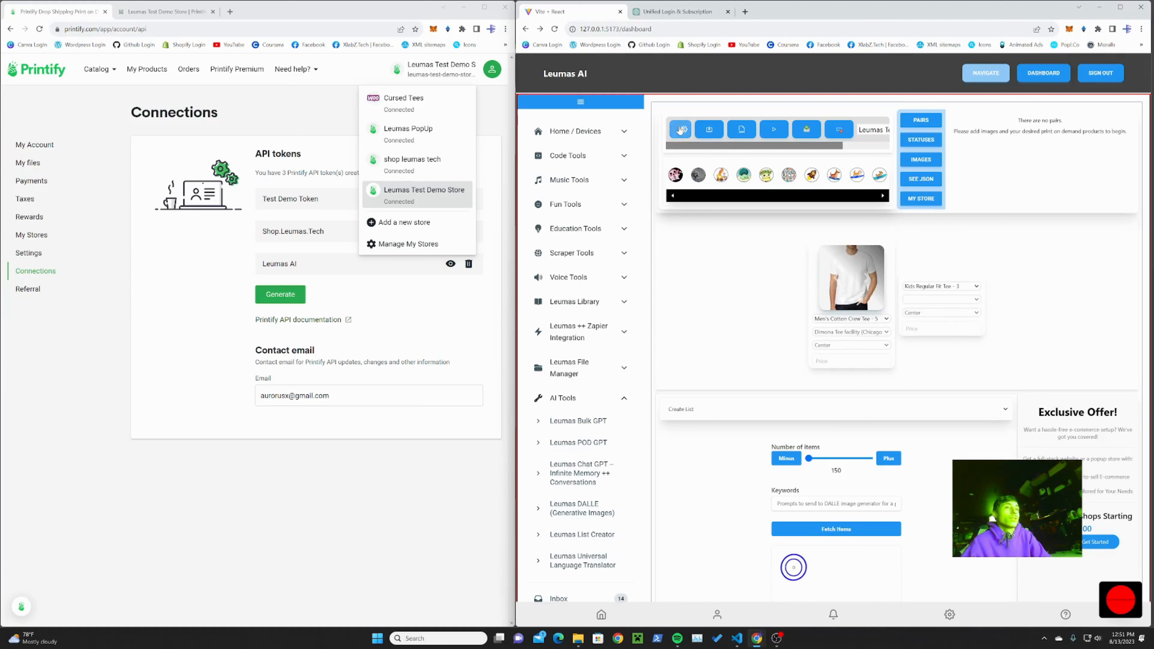
{"action": "left_click", "coordinate": [680, 130]}
{"action": "left_click", "coordinate": [680, 130]}
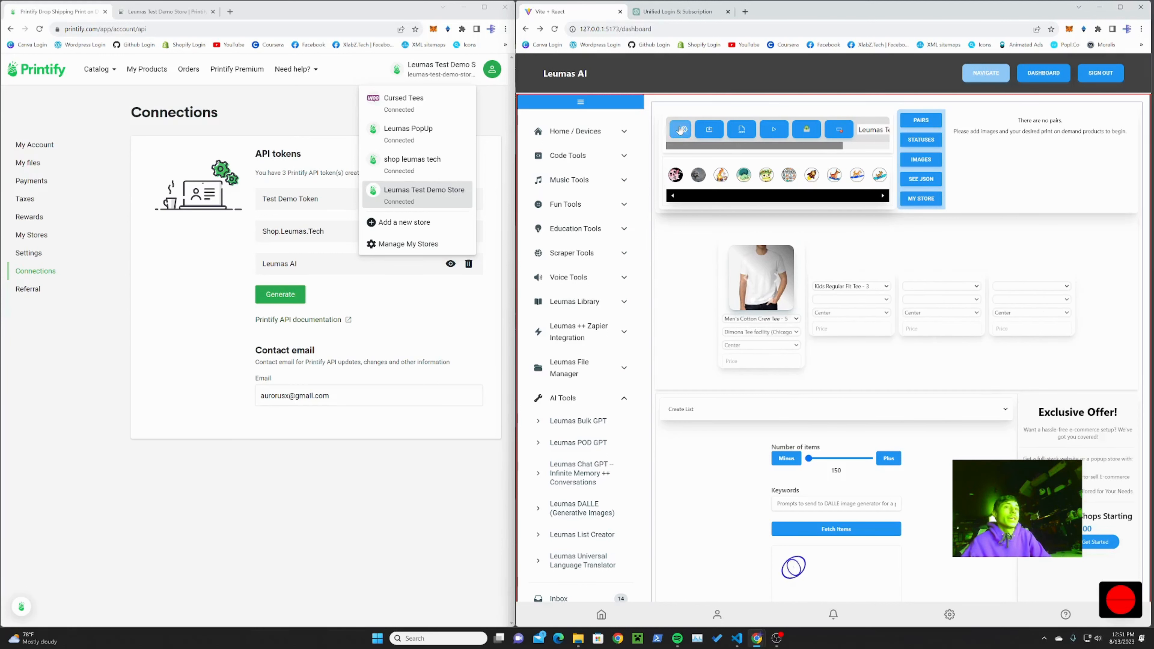
Step: Set the second, third and fourth product cards to Unisex Heavy Cotton Tee - 6, Women's Favorite Tee - 9 and Toddler's Fine Jersey Tee - 32
{"action": "left_click", "coordinate": [850, 286]}
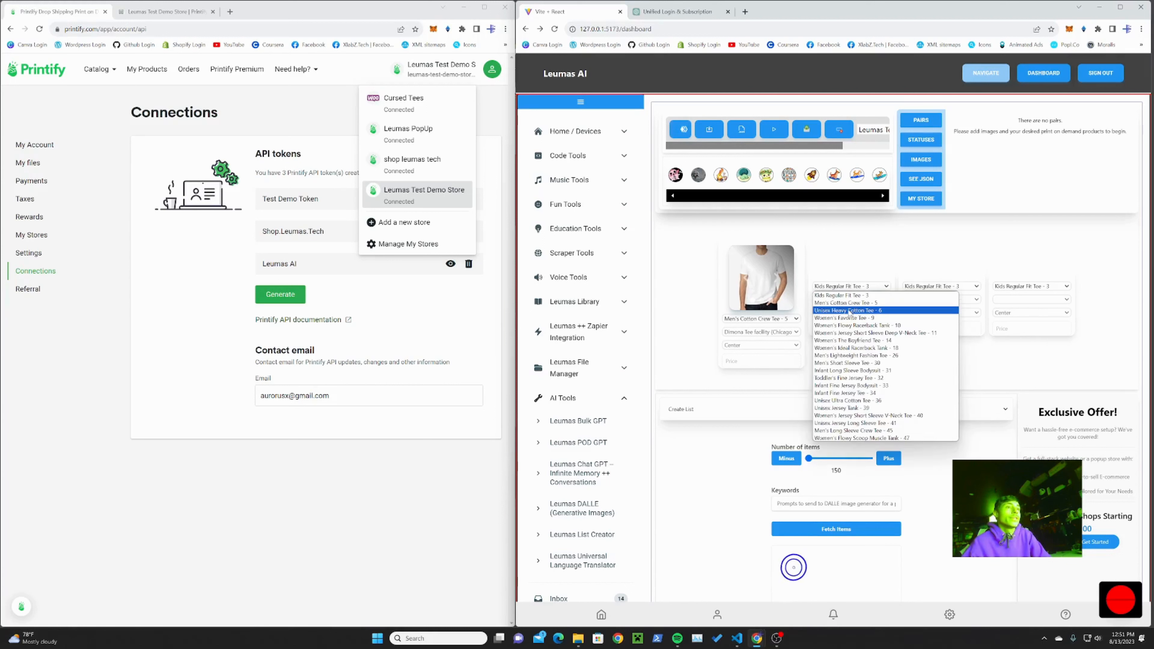
{"action": "left_click", "coordinate": [849, 311]}
{"action": "left_click", "coordinate": [922, 286]}
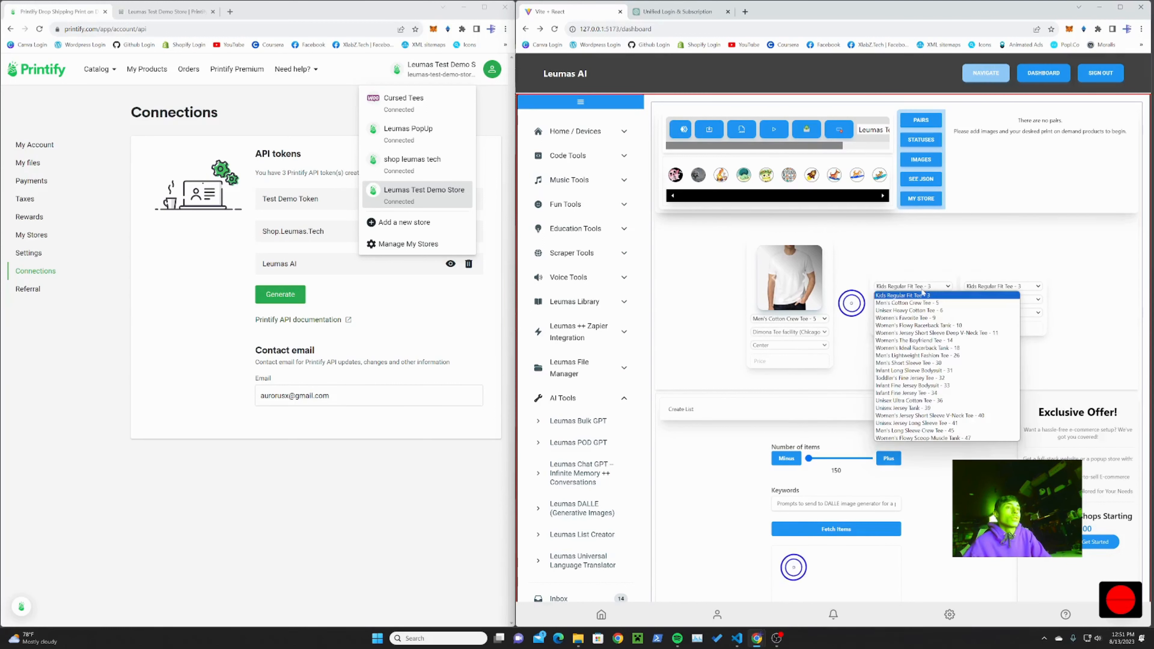
{"action": "left_click", "coordinate": [892, 318]}
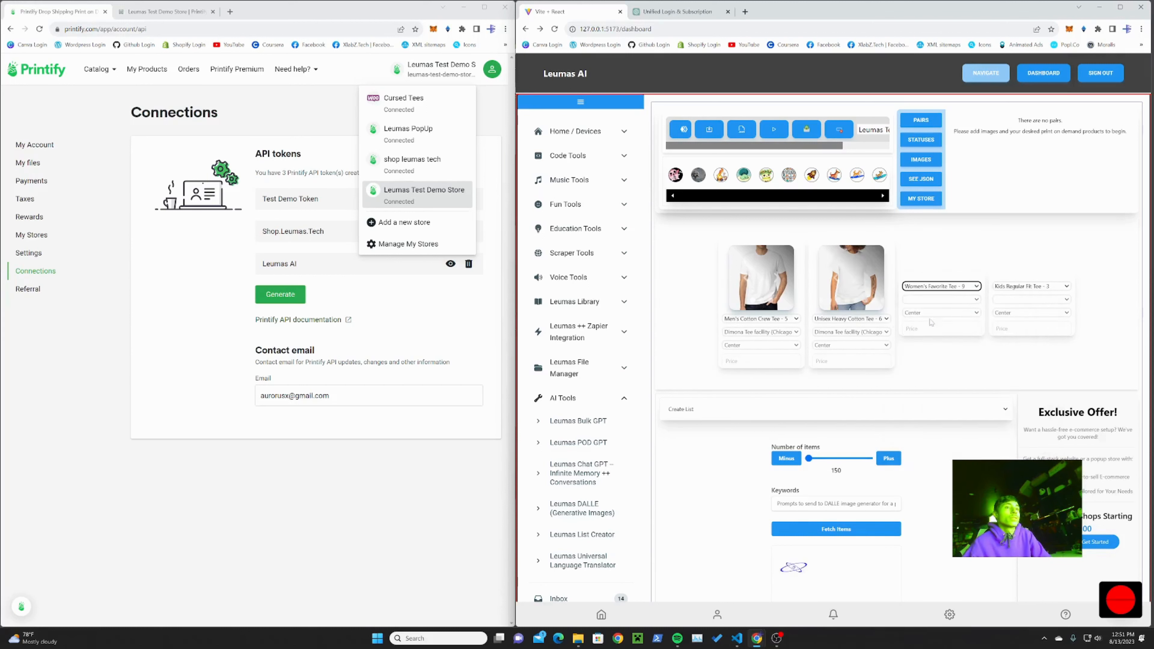
{"action": "left_click", "coordinate": [1019, 287]}
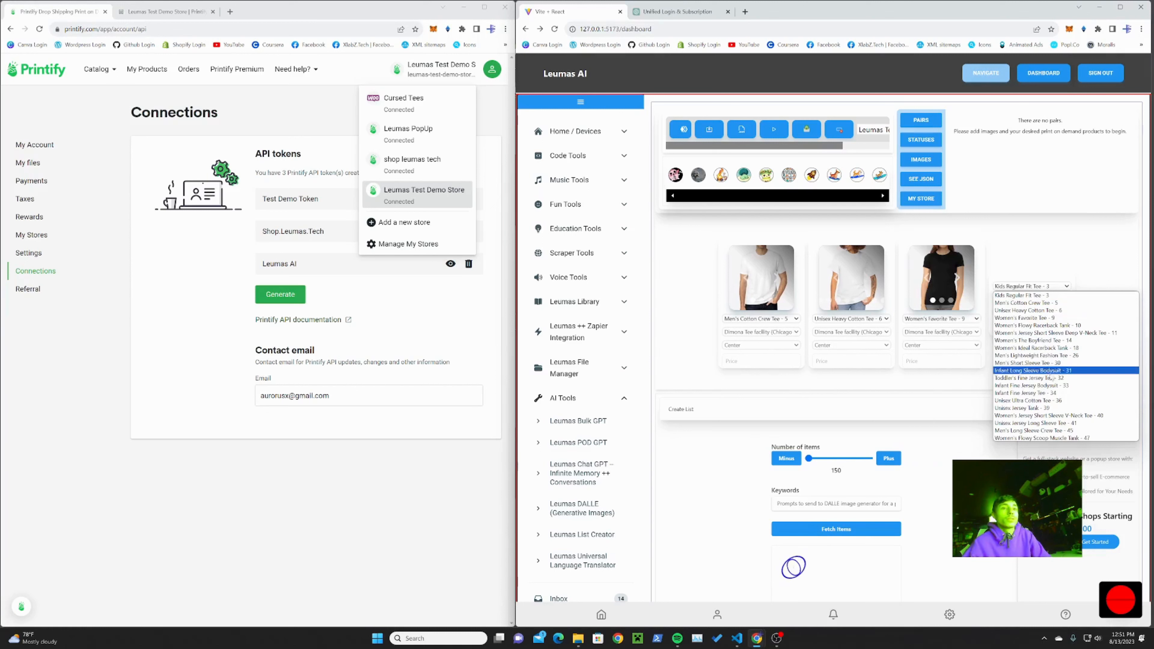
{"action": "left_click", "coordinate": [1034, 386]}
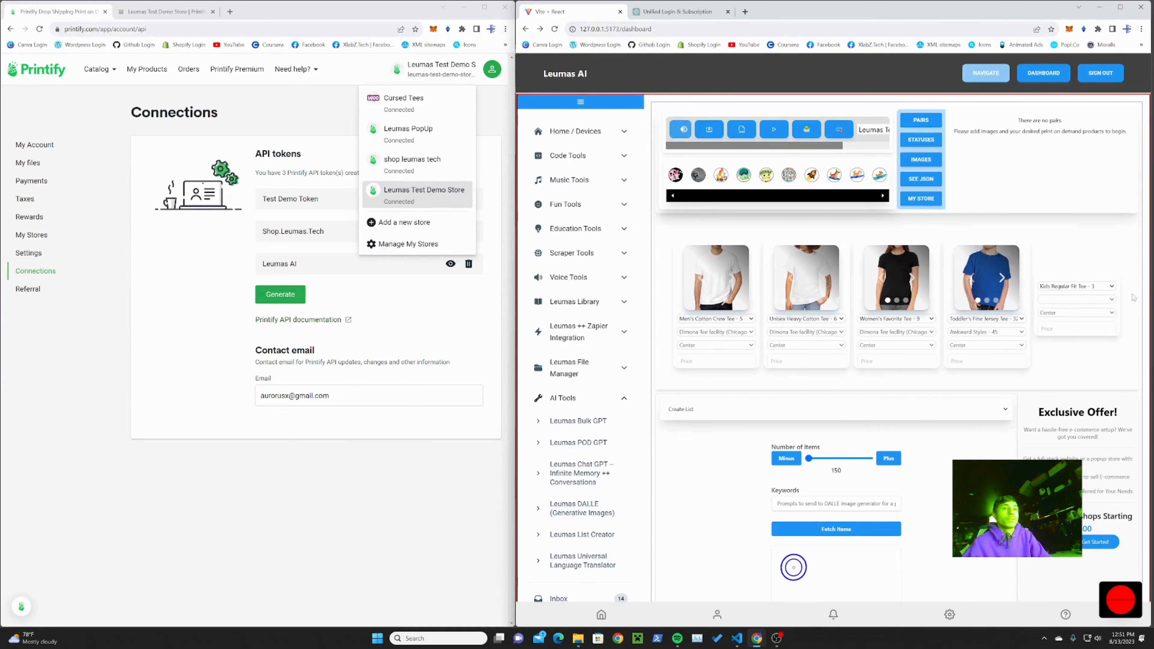
Step: Look through the product catalogue for the fifth product card and set it to Glass Ornament - 548
{"action": "left_click", "coordinate": [1080, 287]}
{"action": "scroll", "coordinate": [1047, 356], "scroll_direction": "down", "scroll_amount": 1}
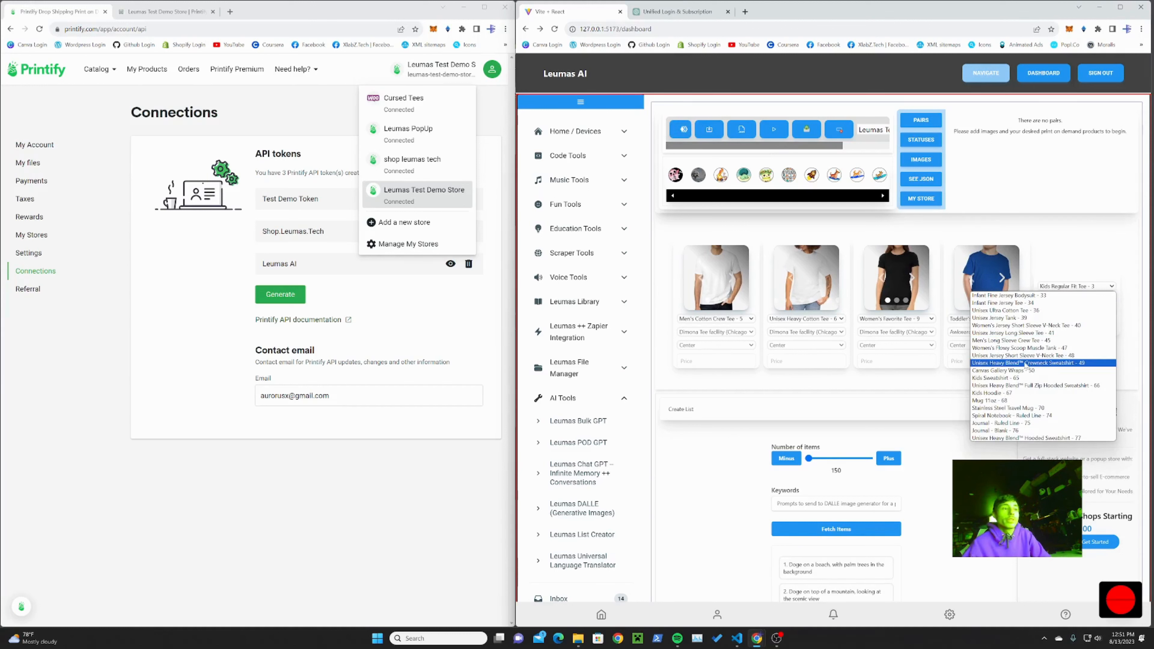
{"action": "scroll", "coordinate": [1012, 392], "scroll_direction": "down", "scroll_amount": 6}
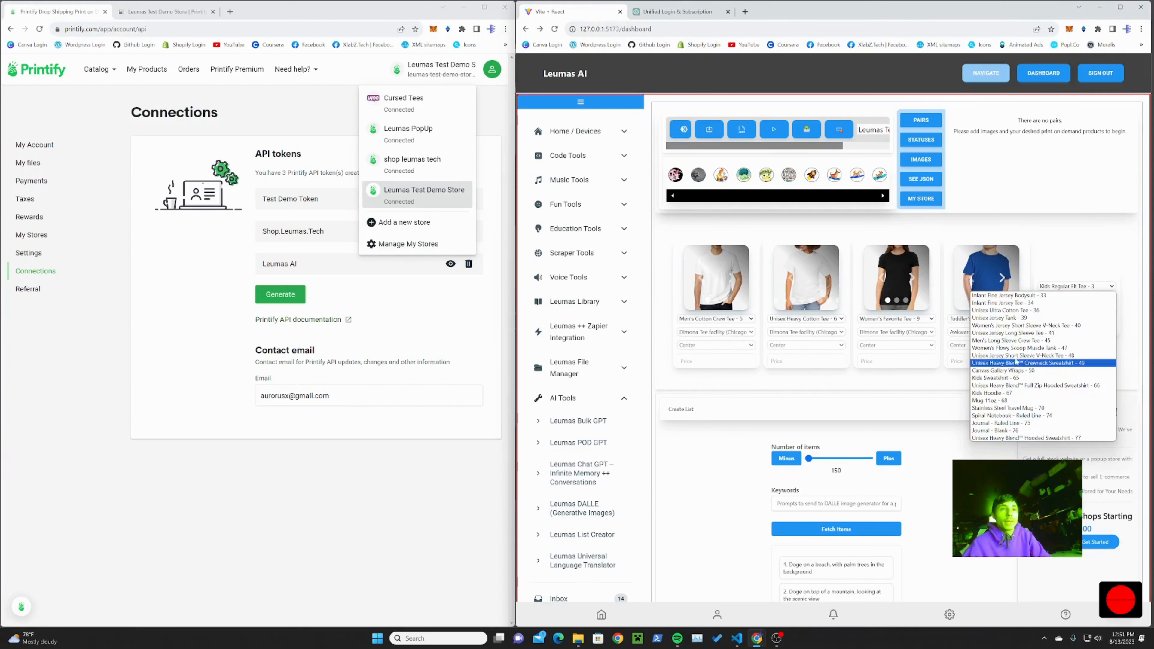
{"action": "scroll", "coordinate": [1029, 387], "scroll_direction": "down", "scroll_amount": 2}
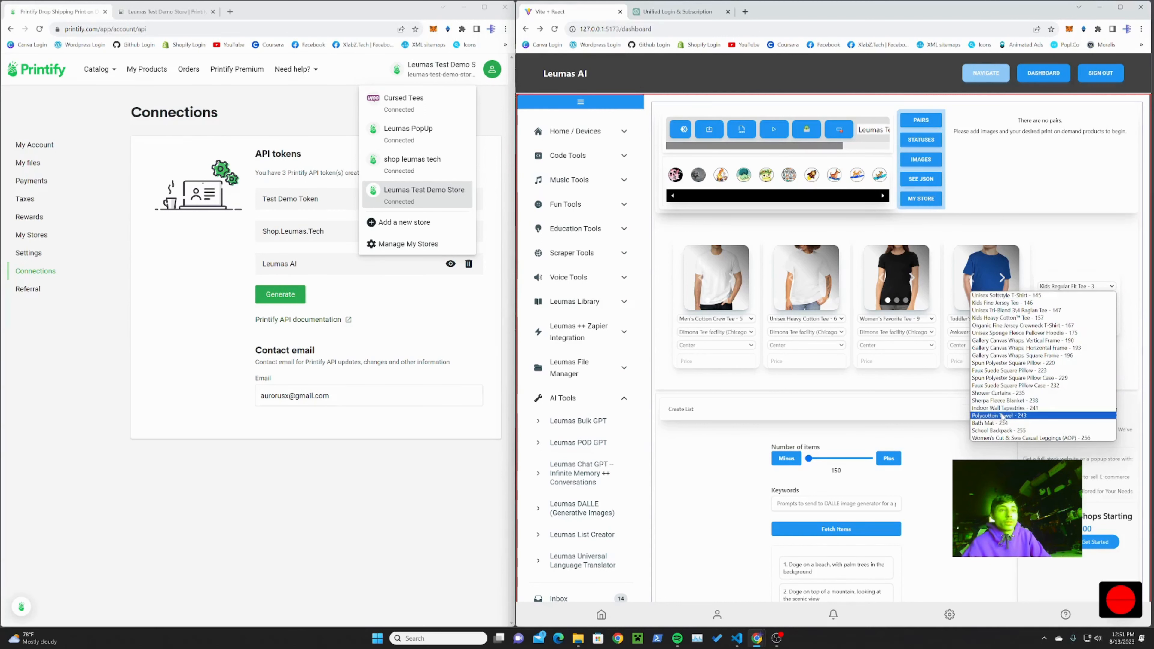
{"action": "scroll", "coordinate": [1009, 377], "scroll_direction": "down", "scroll_amount": 3}
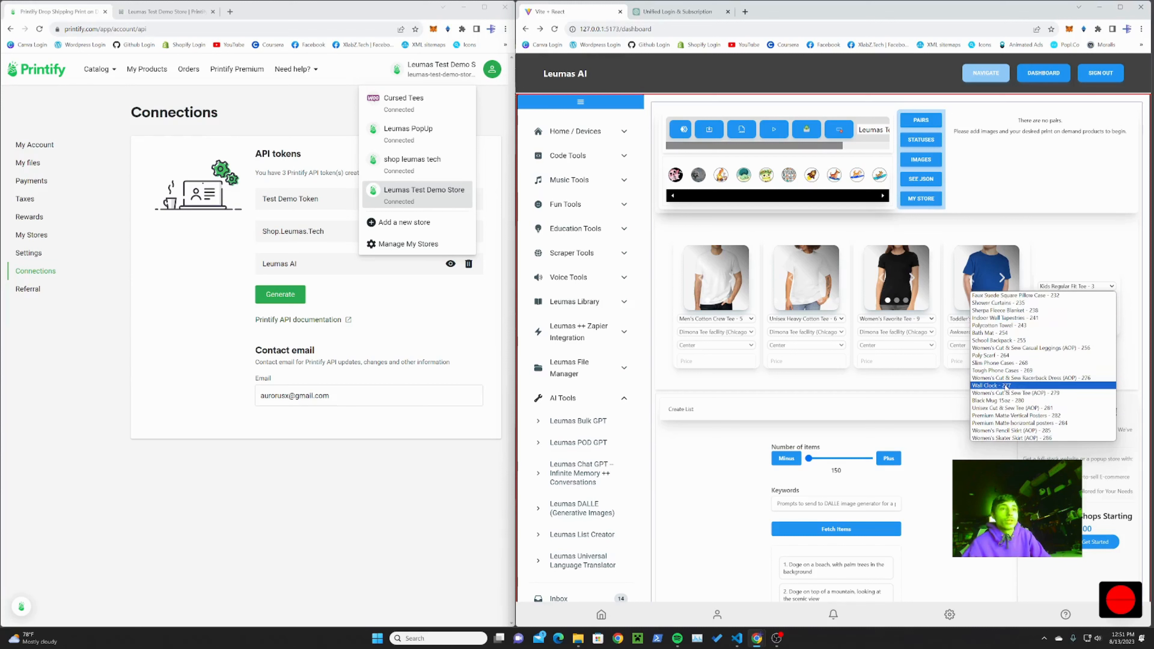
{"action": "scroll", "coordinate": [1006, 386], "scroll_direction": "down", "scroll_amount": 1}
{"action": "scroll", "coordinate": [1007, 388], "scroll_direction": "down", "scroll_amount": 10}
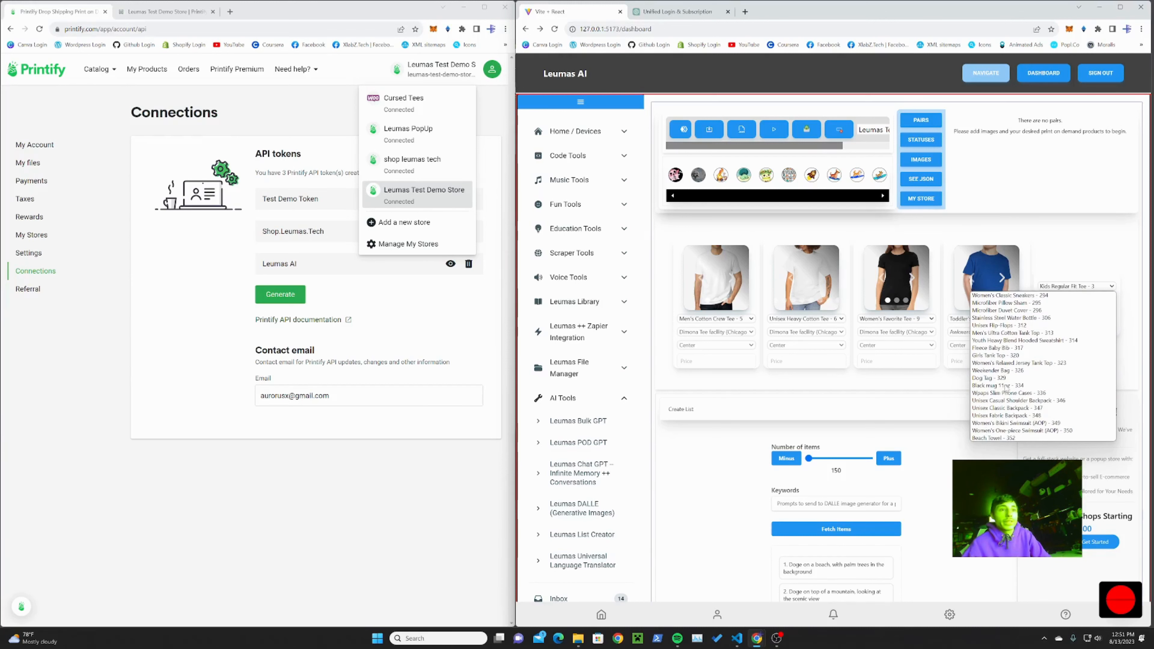
{"action": "scroll", "coordinate": [1005, 388], "scroll_direction": "down", "scroll_amount": 15}
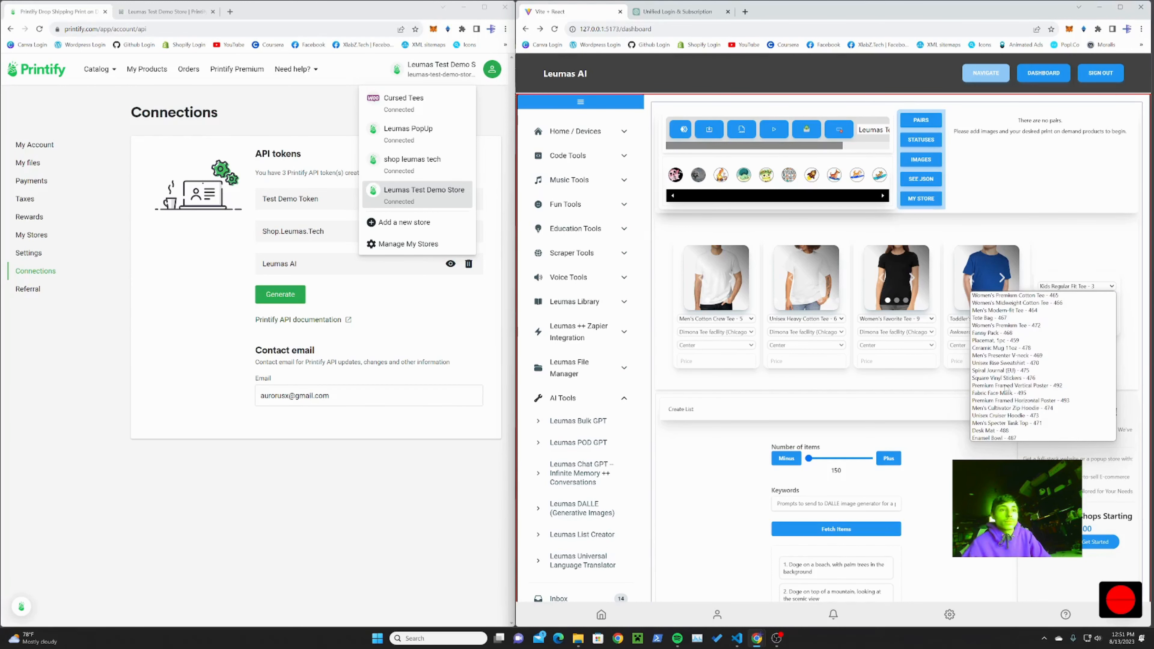
{"action": "scroll", "coordinate": [1006, 388], "scroll_direction": "down", "scroll_amount": 10}
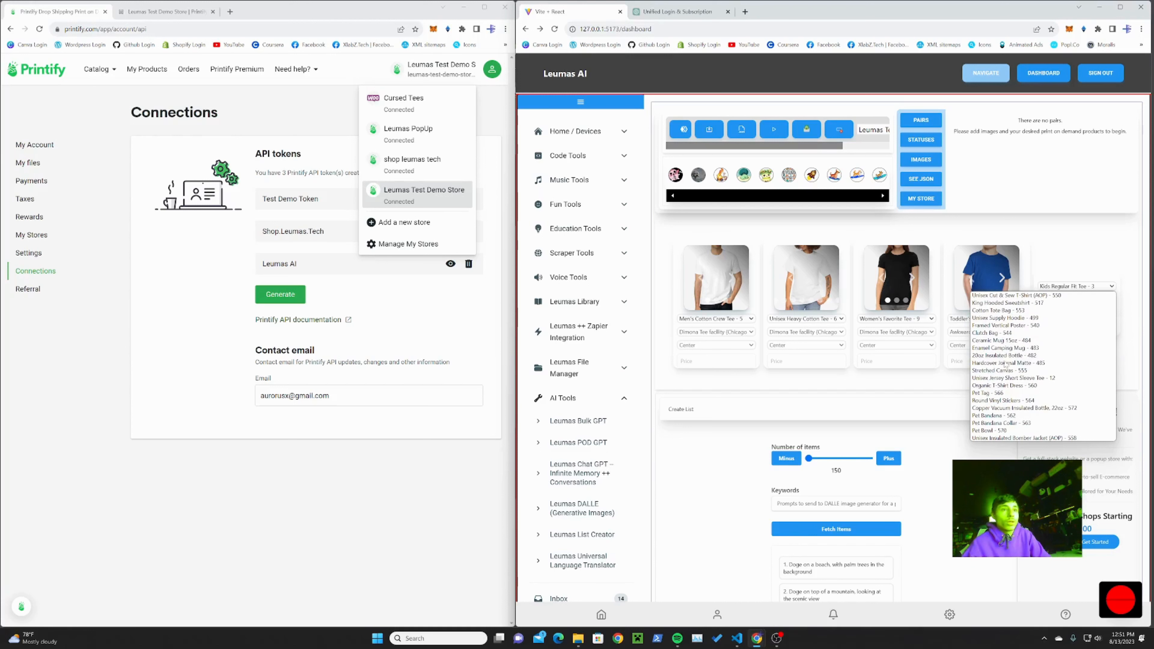
{"action": "scroll", "coordinate": [1006, 388], "scroll_direction": "down", "scroll_amount": 4}
{"action": "scroll", "coordinate": [1006, 387], "scroll_direction": "up", "scroll_amount": 4}
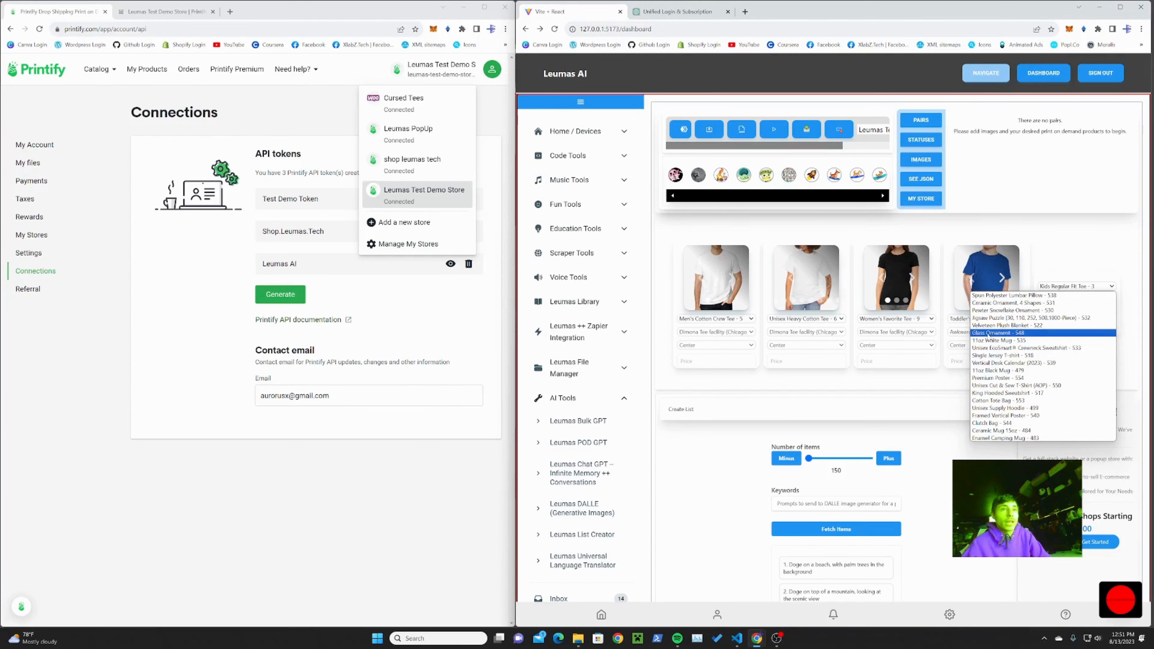
{"action": "left_click", "coordinate": [991, 341]}
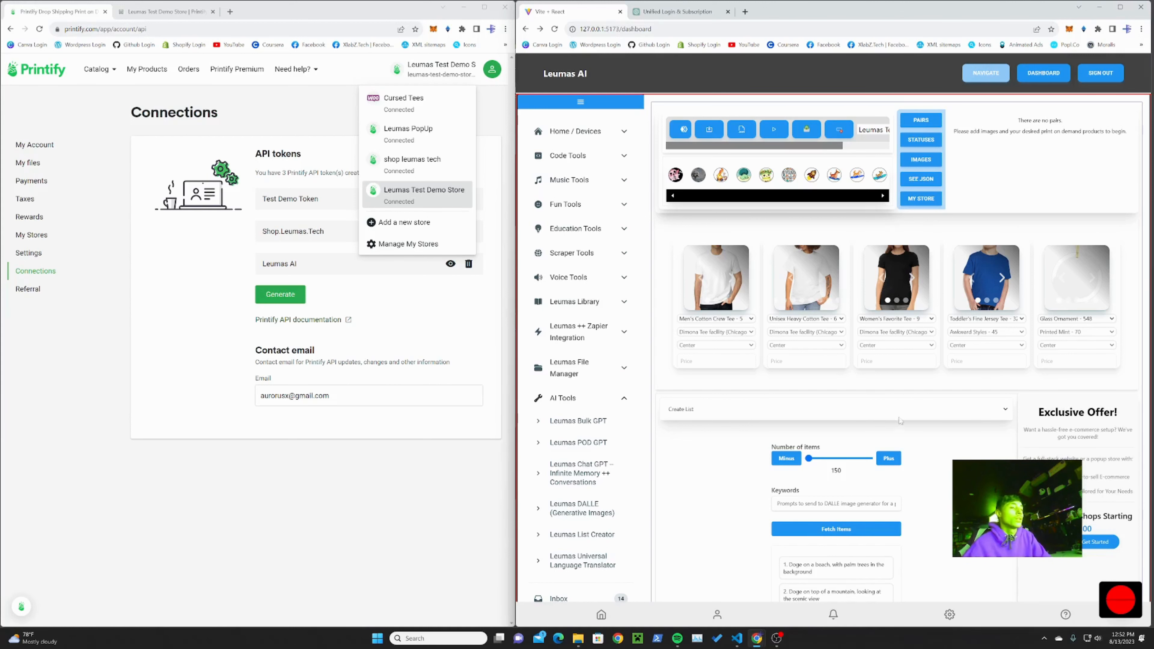
Step: Look through the generated list of doge prompts down to its last item
{"action": "scroll", "coordinate": [899, 420], "scroll_direction": "down", "scroll_amount": 2}
{"action": "scroll", "coordinate": [851, 498], "scroll_direction": "down", "scroll_amount": 20}
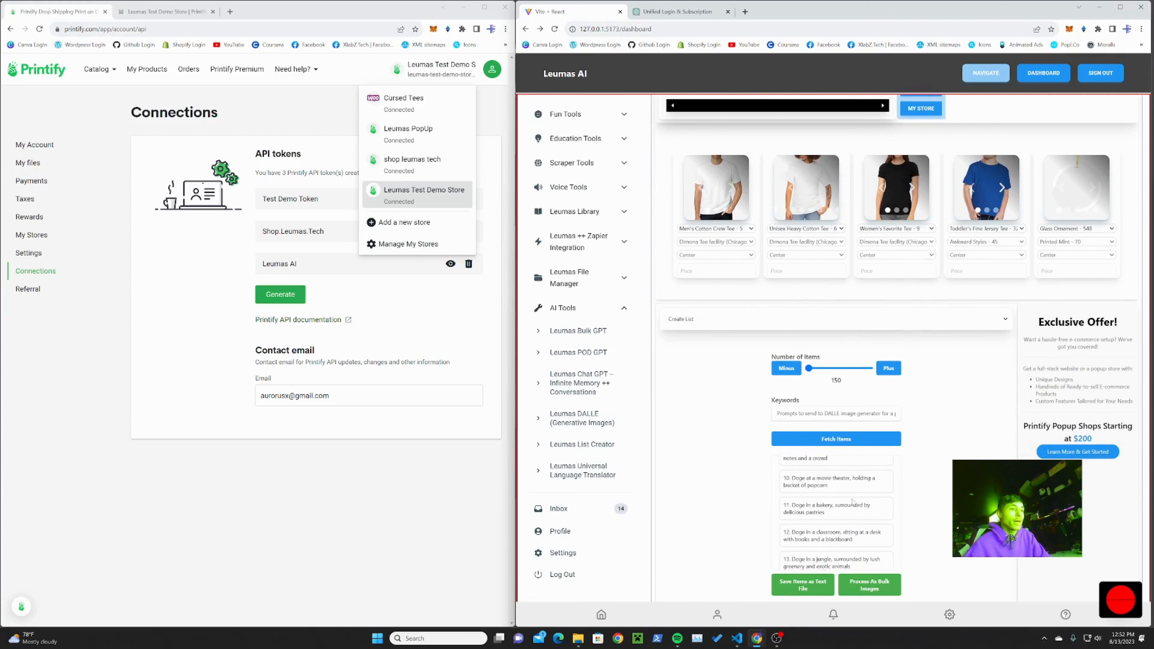
{"action": "scroll", "coordinate": [851, 497], "scroll_direction": "up", "scroll_amount": 5}
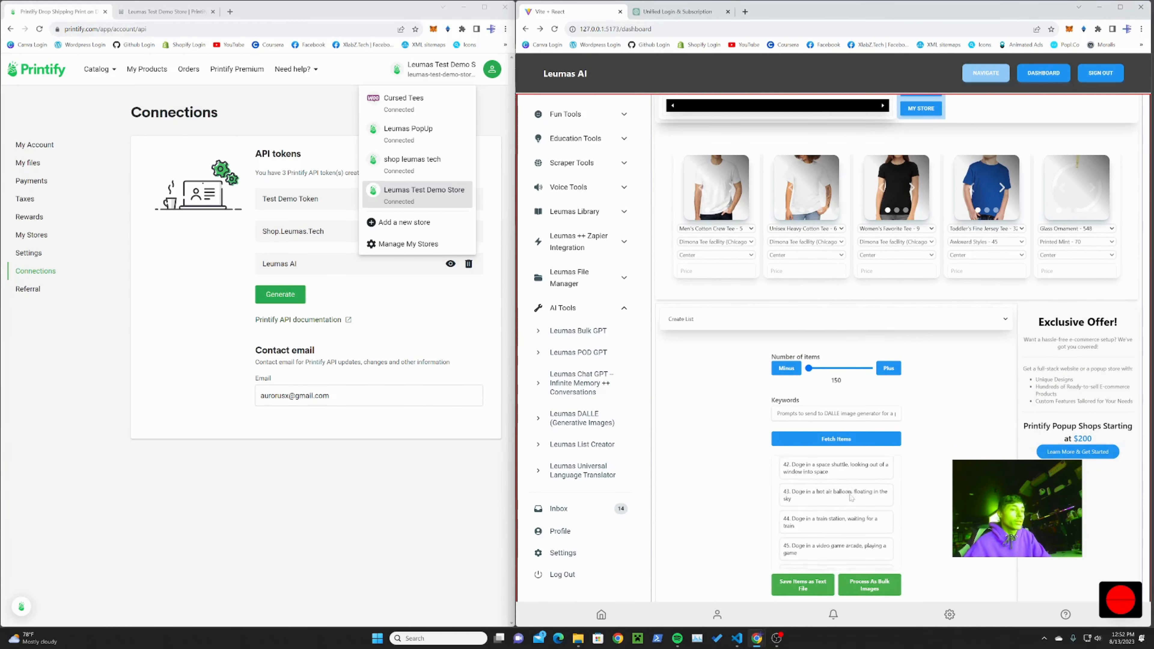
{"action": "scroll", "coordinate": [851, 497], "scroll_direction": "up", "scroll_amount": 8}
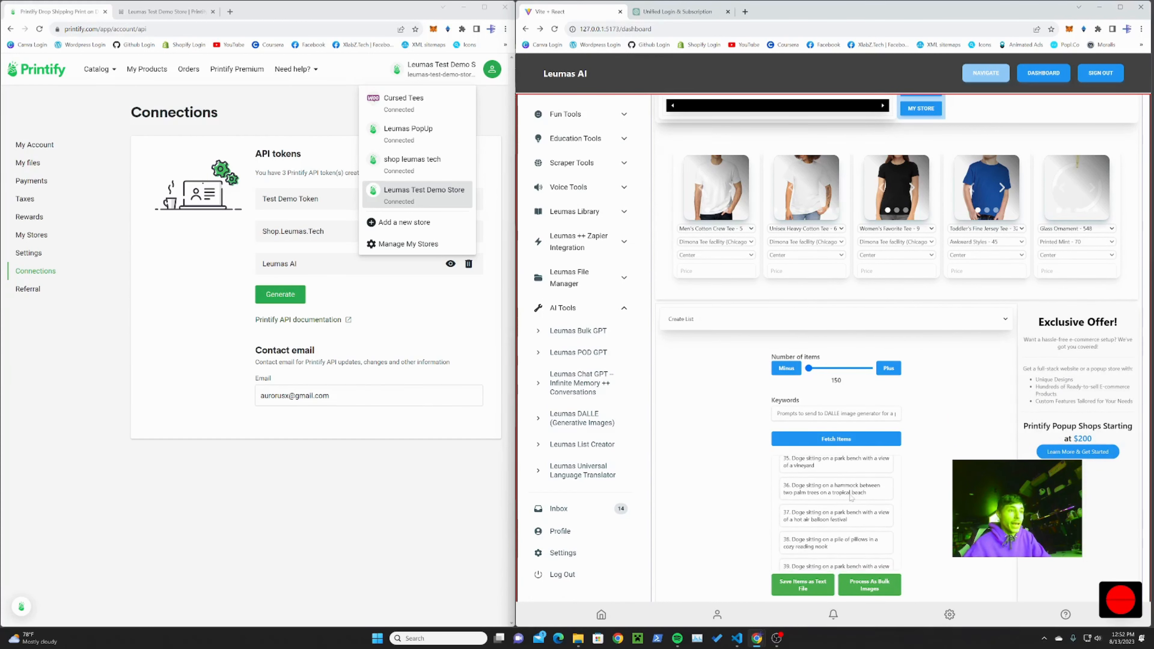
{"action": "scroll", "coordinate": [851, 497], "scroll_direction": "down", "scroll_amount": 8}
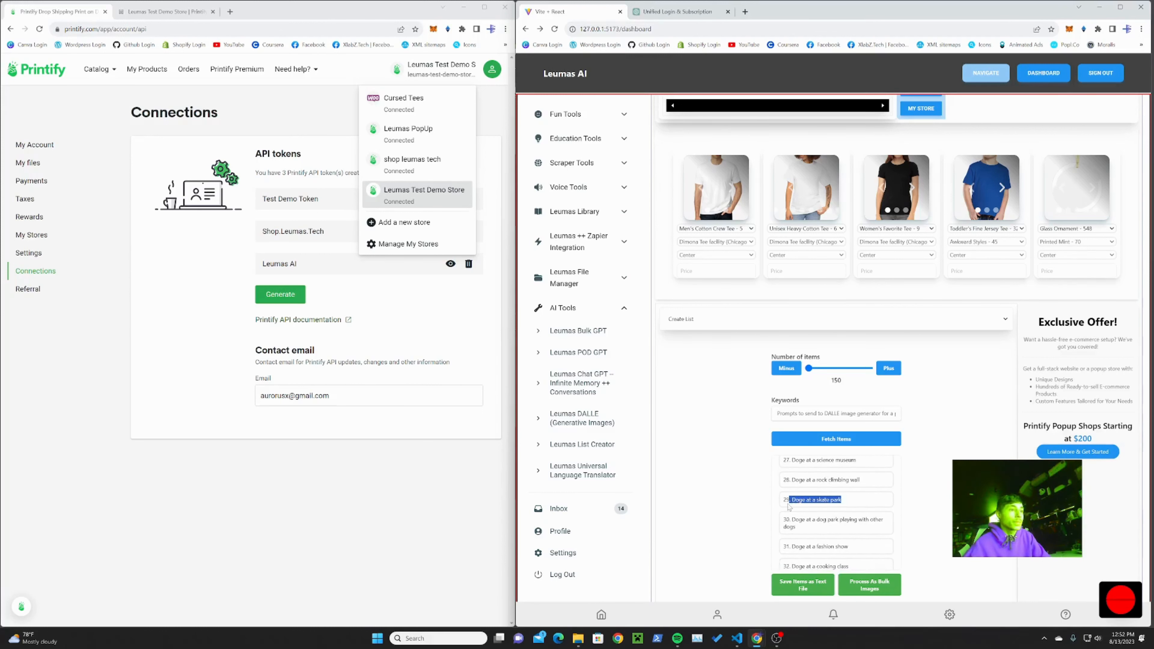
{"action": "scroll", "coordinate": [836, 509], "scroll_direction": "down", "scroll_amount": 12}
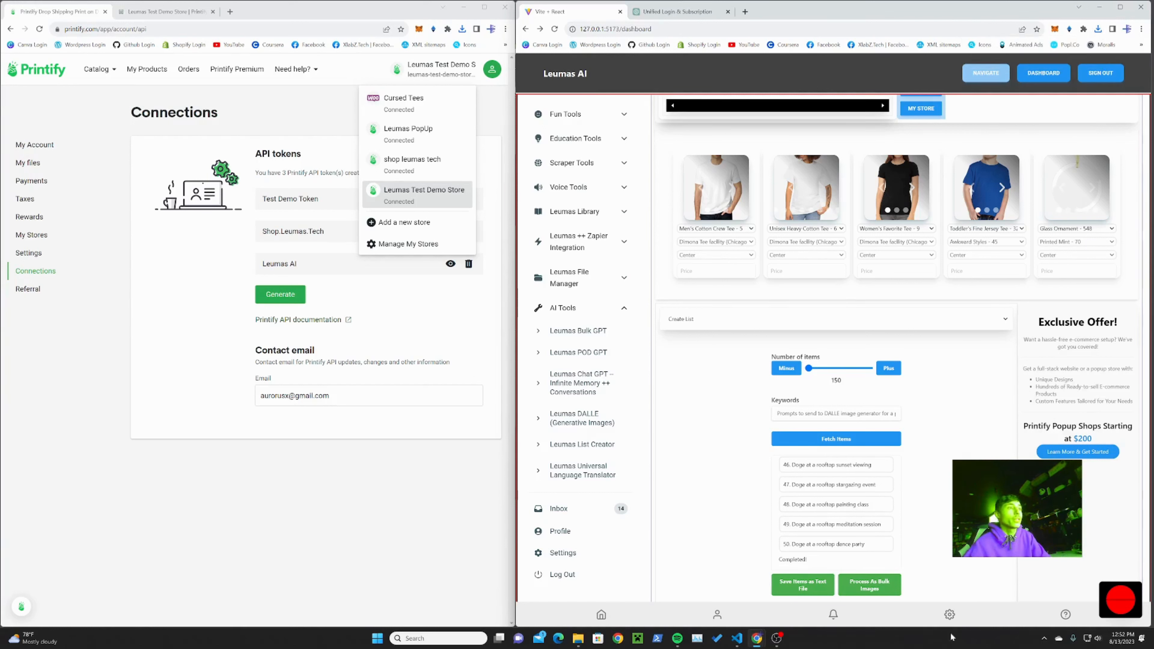
Step: Switch the section below the product cards from list creation to Dall Images and look across the loaded prompt blocks
{"action": "left_click", "coordinate": [950, 324]}
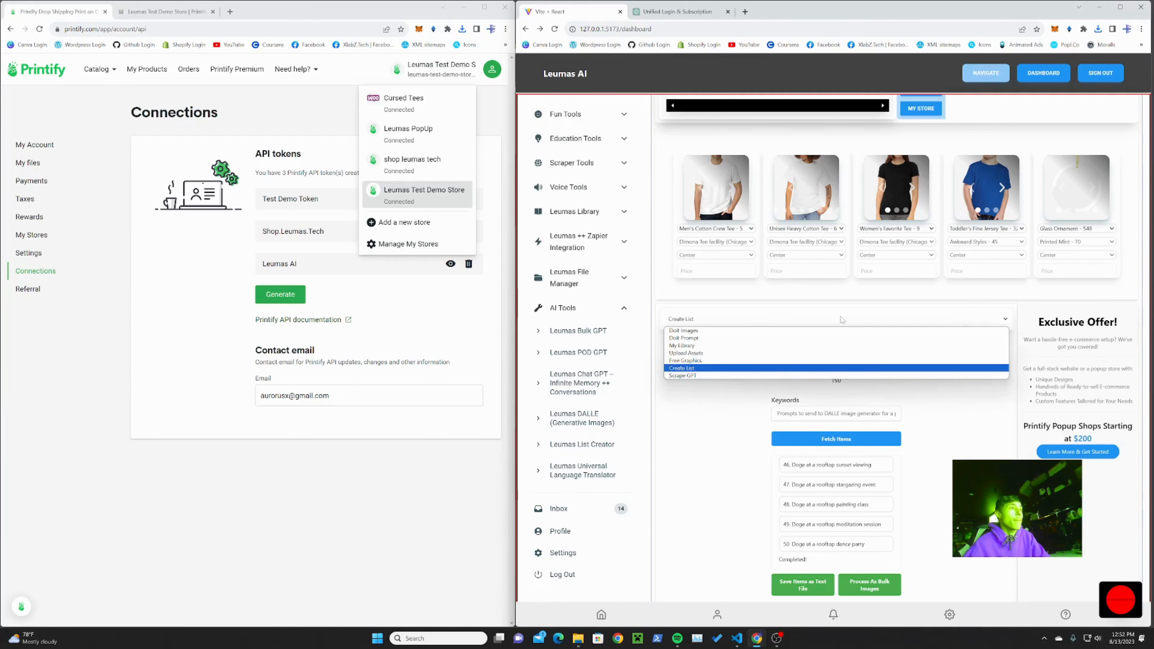
{"action": "left_click", "coordinate": [706, 332]}
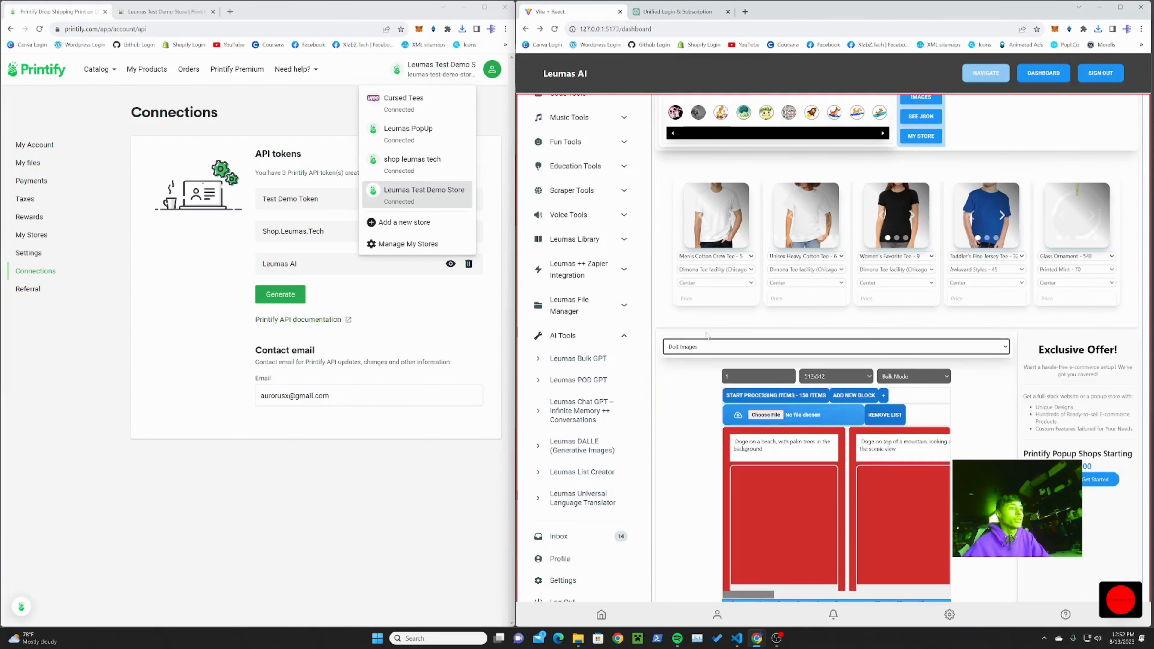
{"action": "left_click_drag", "start_coordinate": [743, 599], "coordinate": [871, 591]}
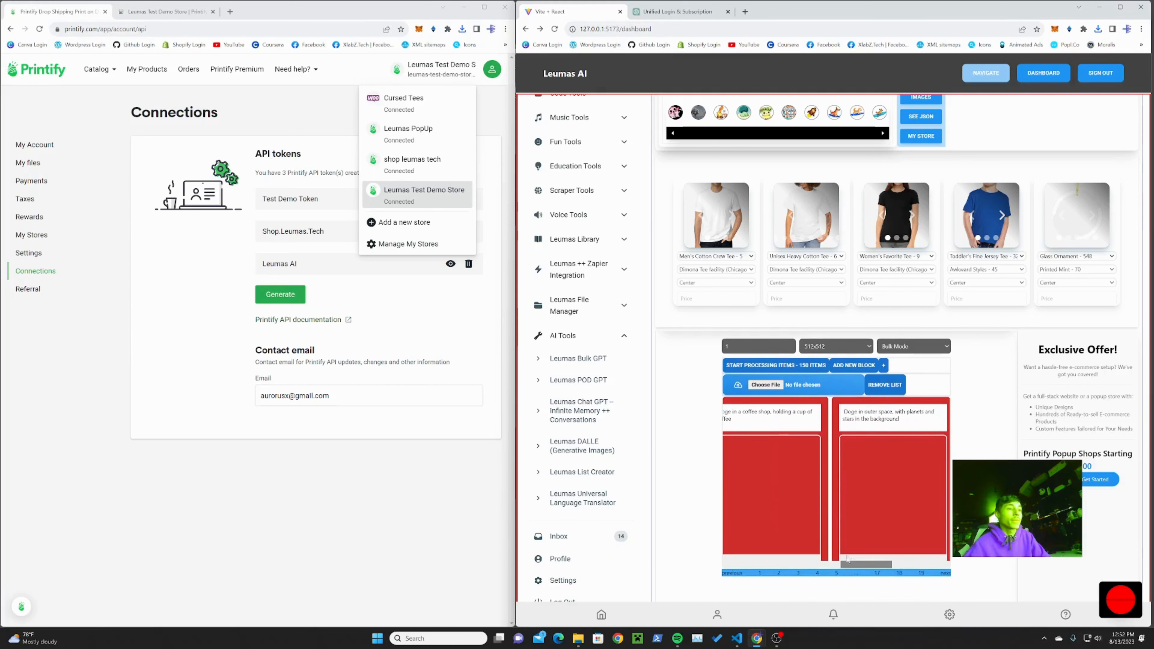
{"action": "left_click_drag", "start_coordinate": [856, 567], "coordinate": [749, 571]}
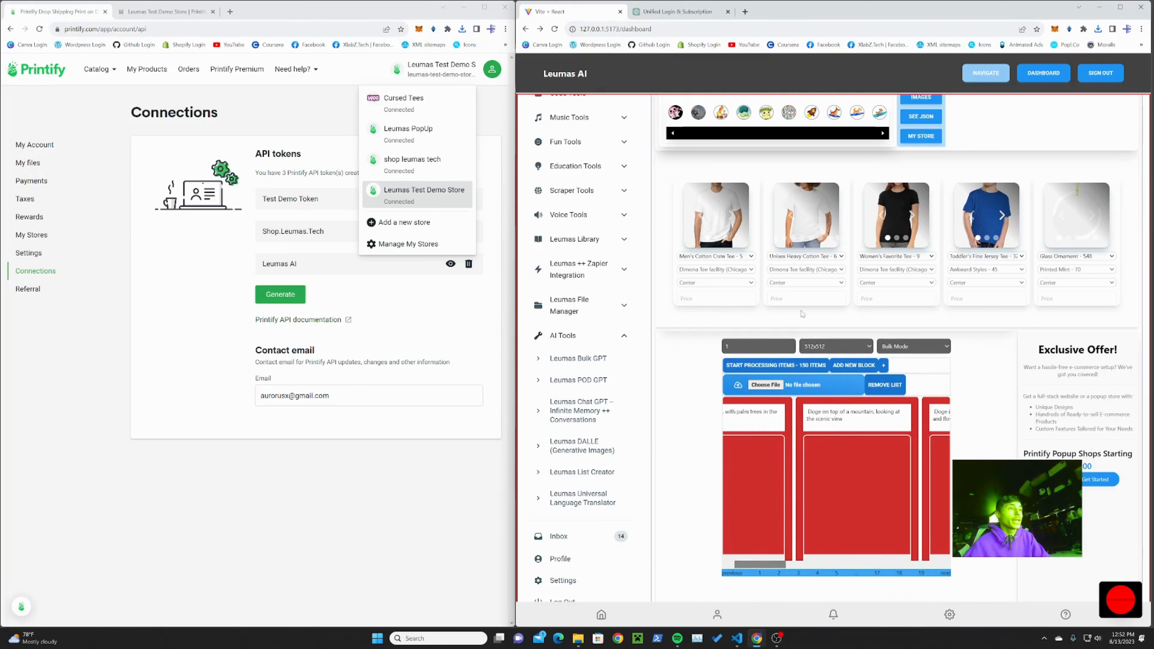
Step: Set the number of images per prompt to 2 and start processing the 150 items at 512x512 in Bulk Mode
{"action": "left_click", "coordinate": [790, 344]}
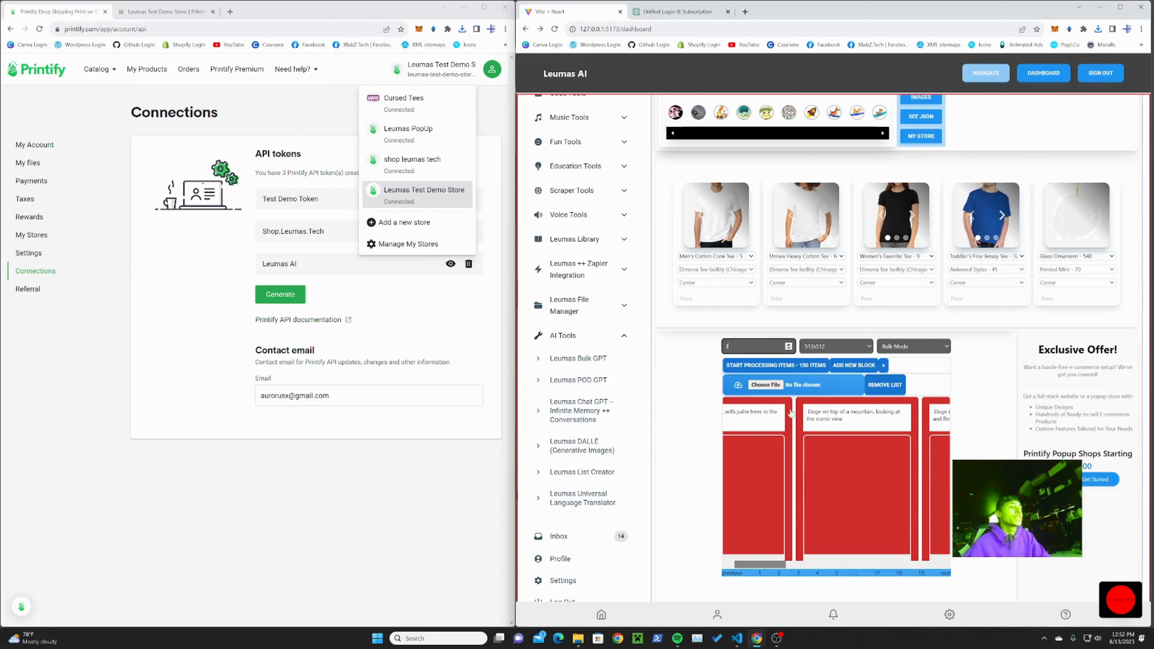
{"action": "left_click_drag", "start_coordinate": [755, 566], "coordinate": [711, 534]}
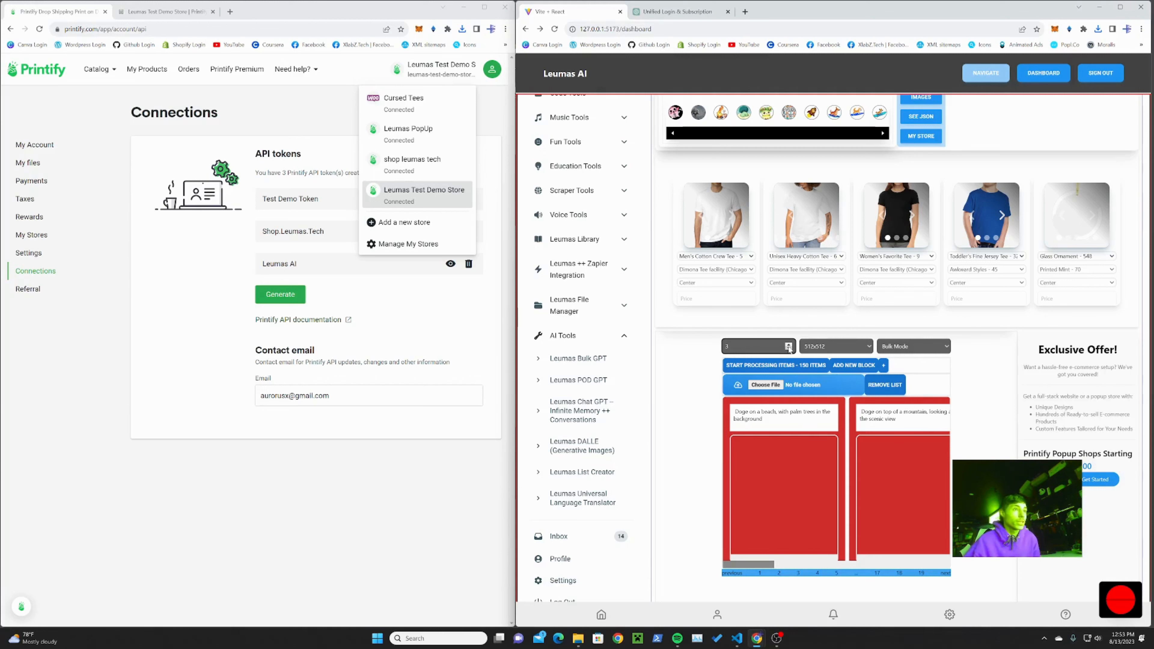
{"action": "scroll", "coordinate": [911, 485], "scroll_direction": "down", "scroll_amount": 1}
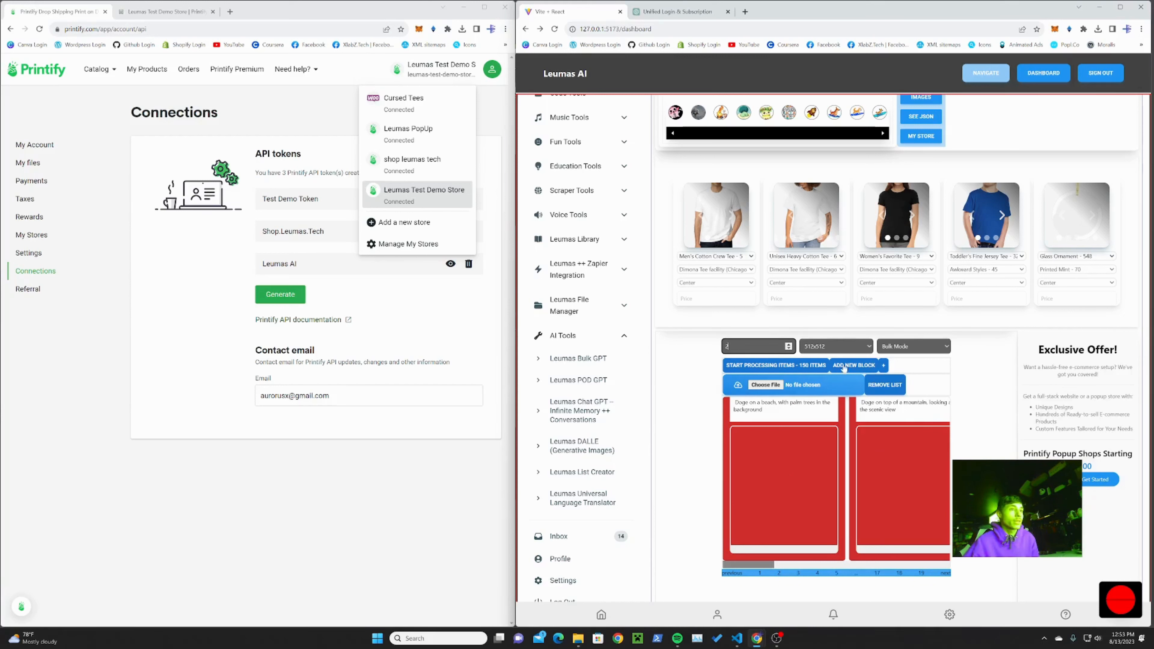
{"action": "left_click", "coordinate": [755, 366]}
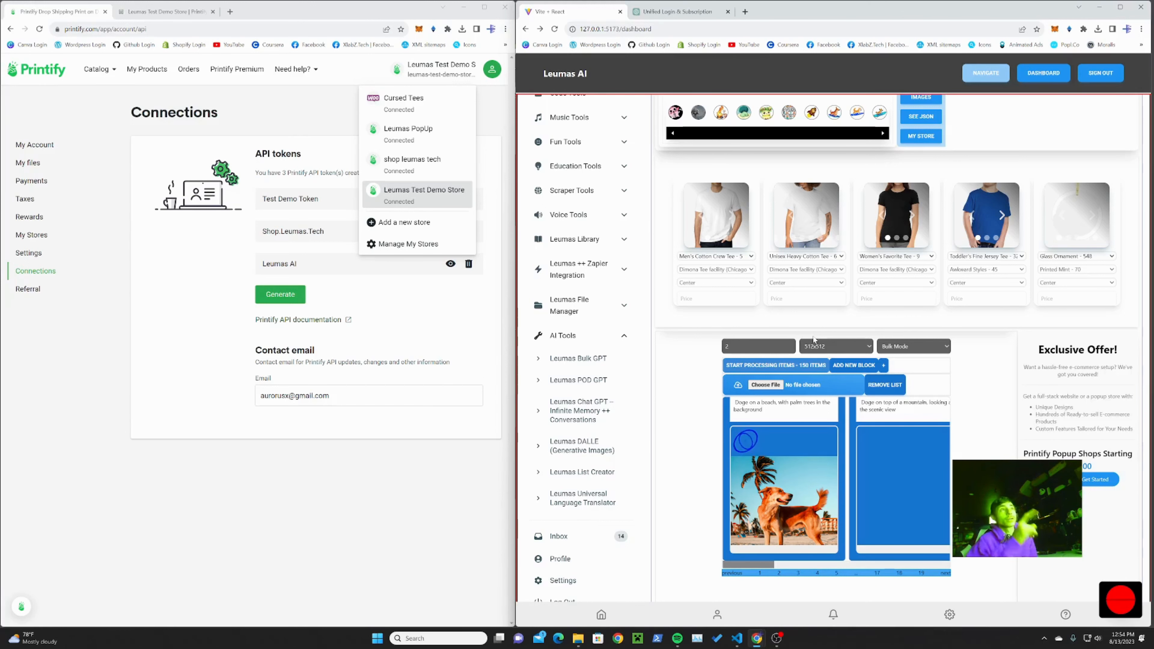
Step: Examine the generated doge images in the prompt blocks, along with the image strip and the product cards above them
{"action": "scroll", "coordinate": [751, 178], "scroll_direction": "up", "scroll_amount": 1}
{"action": "scroll", "coordinate": [750, 178], "scroll_direction": "up", "scroll_amount": 2}
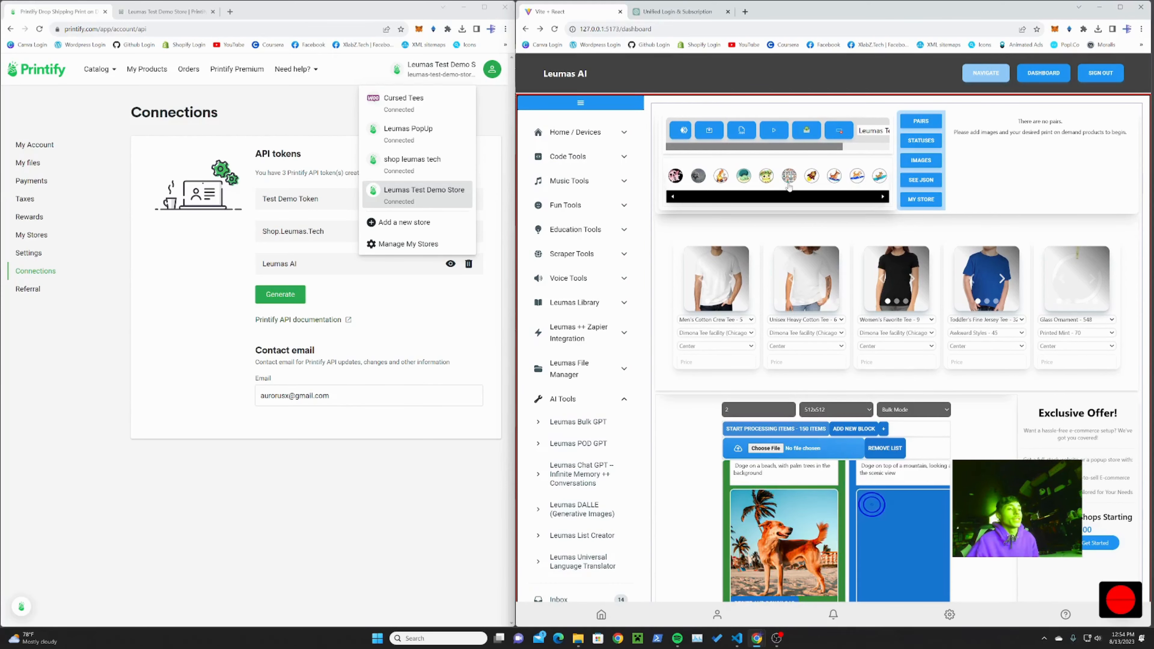
{"action": "scroll", "coordinate": [788, 180], "scroll_direction": "down", "scroll_amount": 2}
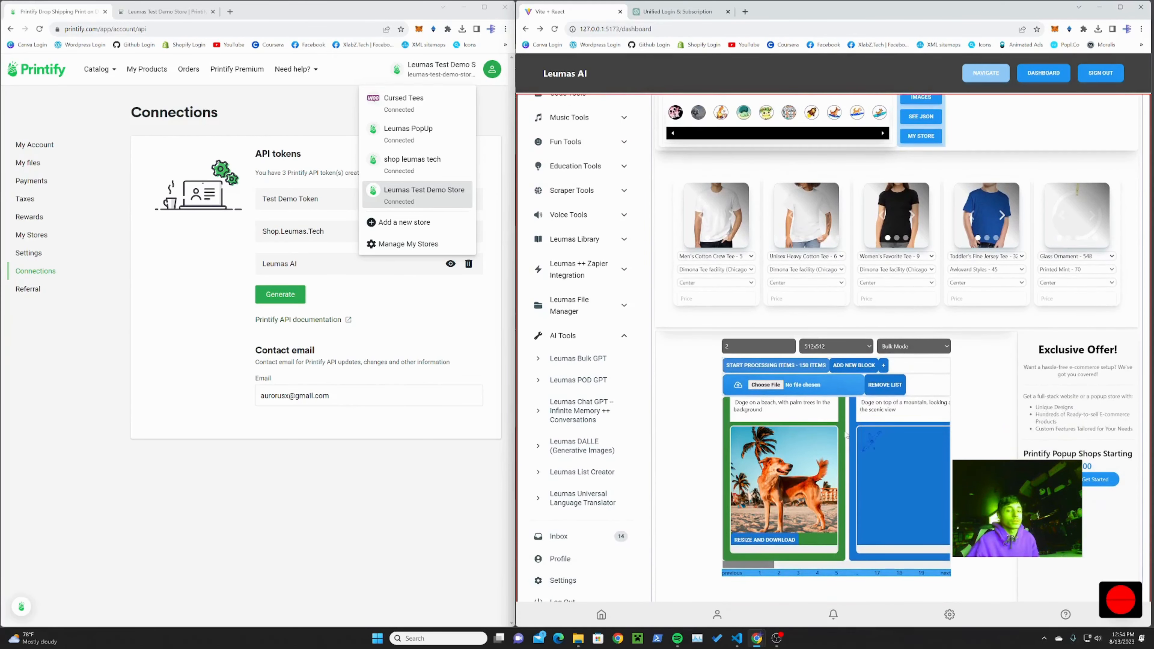
{"action": "left_click", "coordinate": [776, 639]}
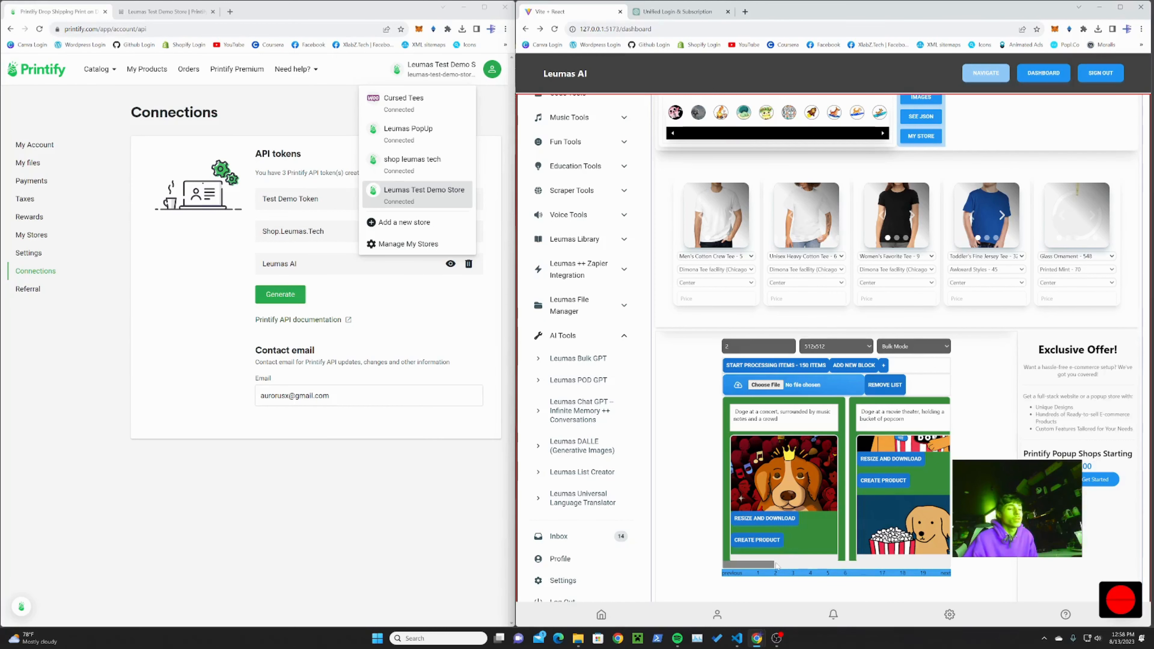
{"action": "left_click_drag", "start_coordinate": [758, 566], "coordinate": [800, 564]}
{"action": "scroll", "coordinate": [813, 519], "scroll_direction": "down", "scroll_amount": 1}
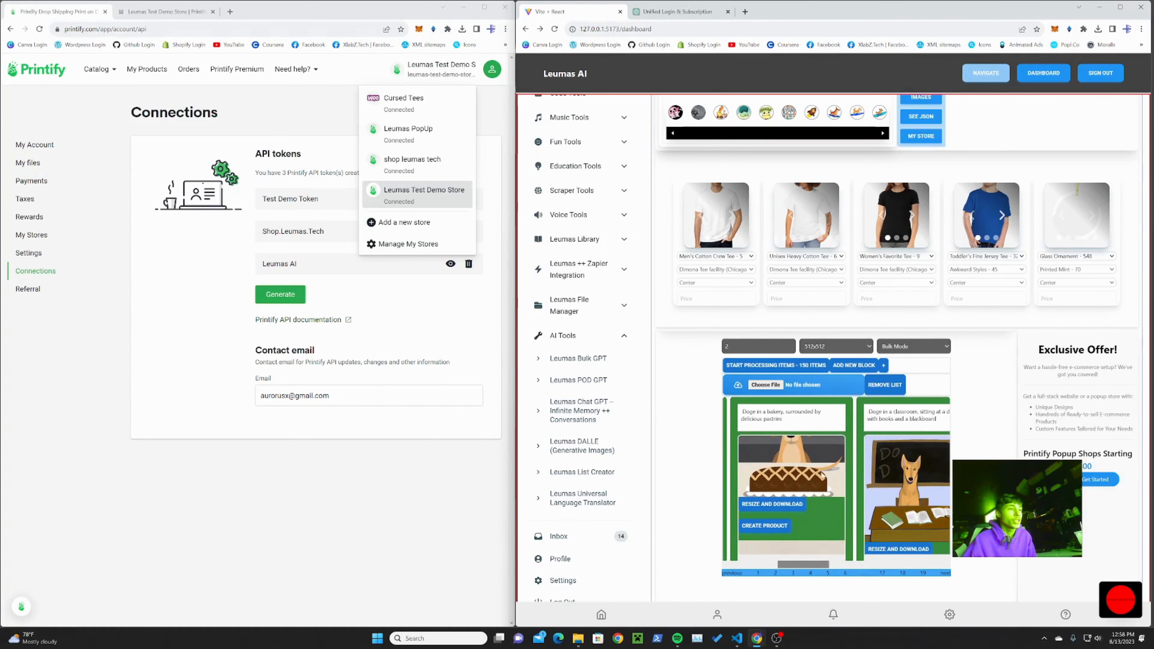
{"action": "scroll", "coordinate": [823, 480], "scroll_direction": "down", "scroll_amount": 3}
{"action": "scroll", "coordinate": [818, 485], "scroll_direction": "up", "scroll_amount": 4}
{"action": "scroll", "coordinate": [892, 480], "scroll_direction": "down", "scroll_amount": 4}
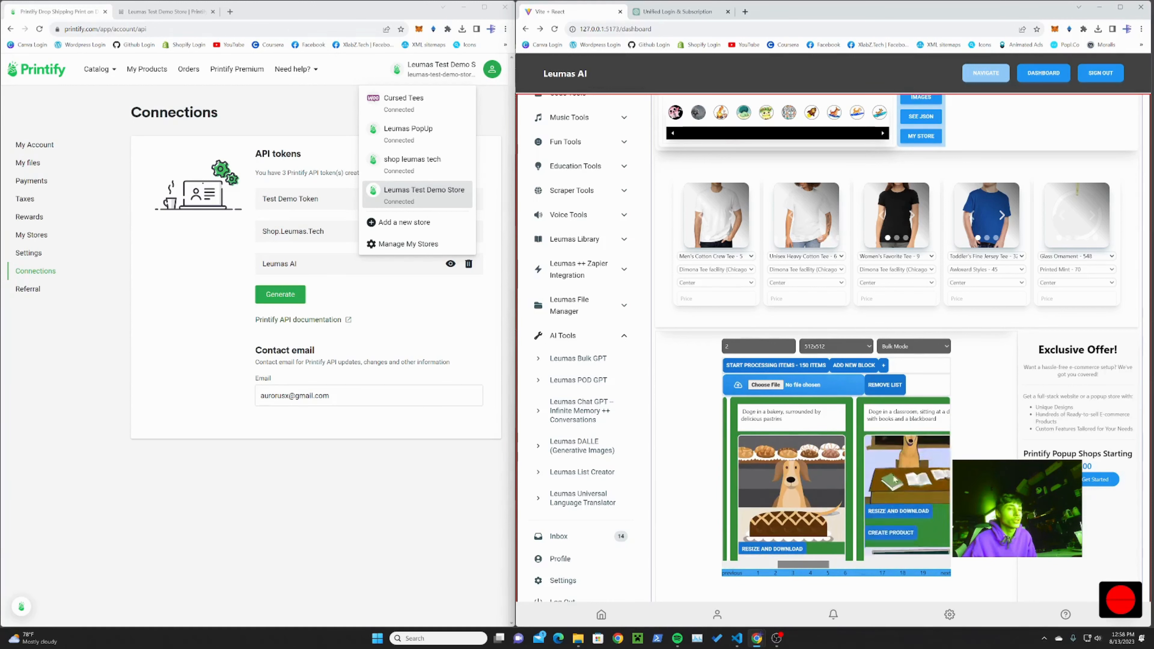
{"action": "left_click_drag", "start_coordinate": [809, 565], "coordinate": [744, 566]}
{"action": "scroll", "coordinate": [856, 513], "scroll_direction": "down", "scroll_amount": 1}
{"action": "scroll", "coordinate": [856, 512], "scroll_direction": "down", "scroll_amount": 1}
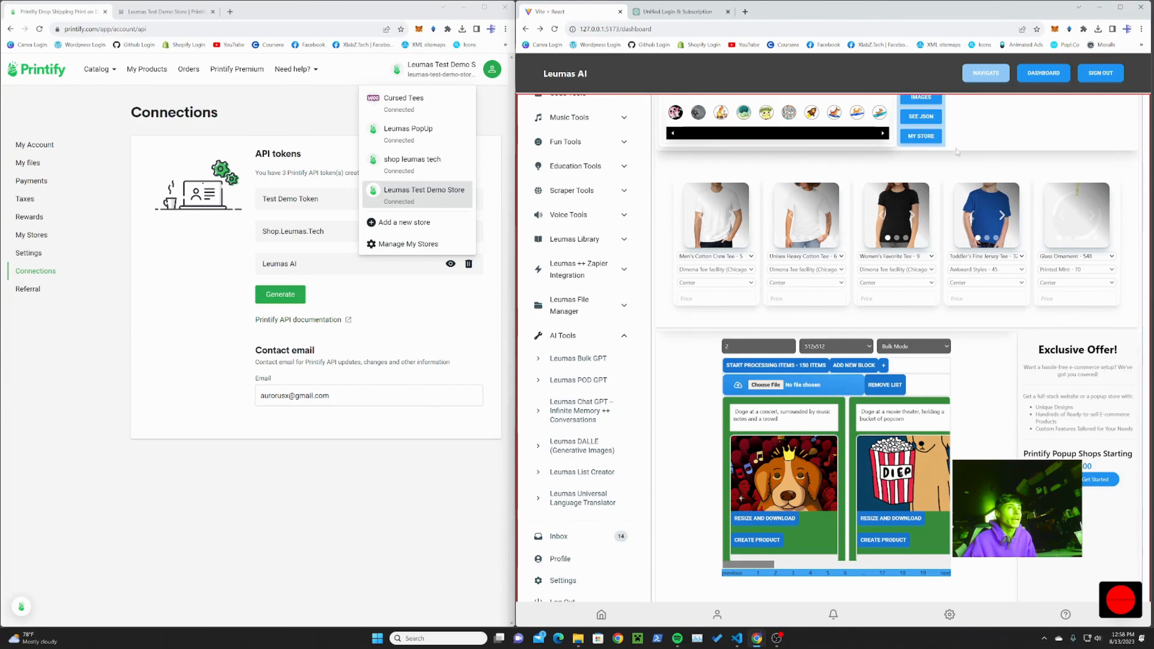
{"action": "scroll", "coordinate": [979, 225], "scroll_direction": "up", "scroll_amount": 2}
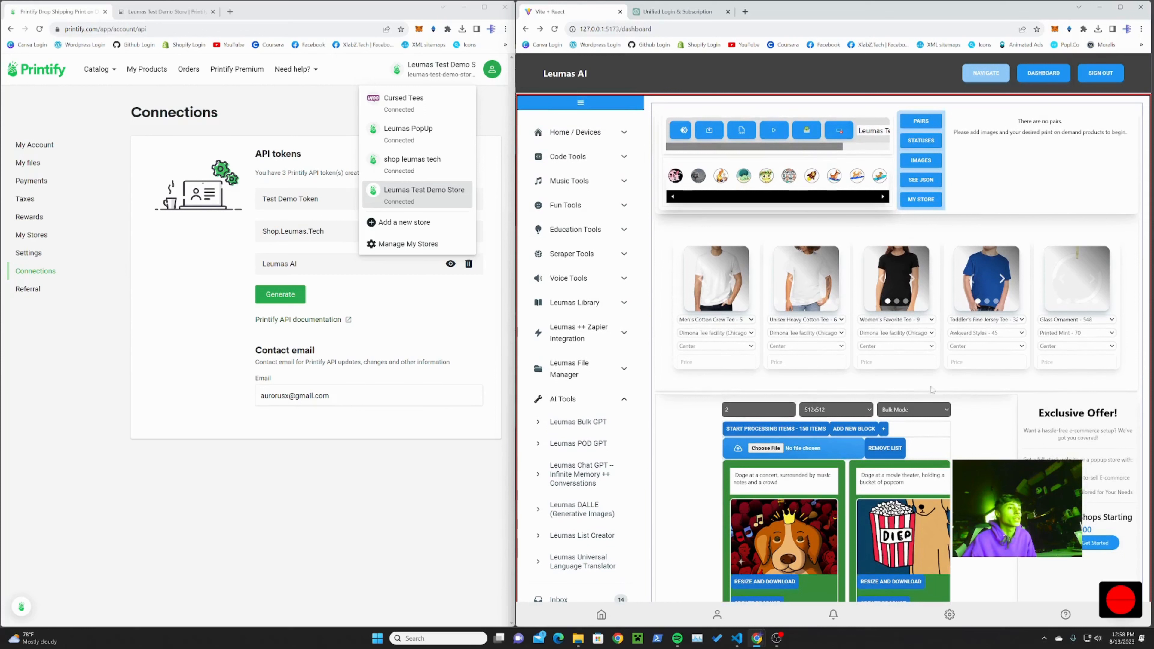
{"action": "scroll", "coordinate": [839, 531], "scroll_direction": "down", "scroll_amount": 1}
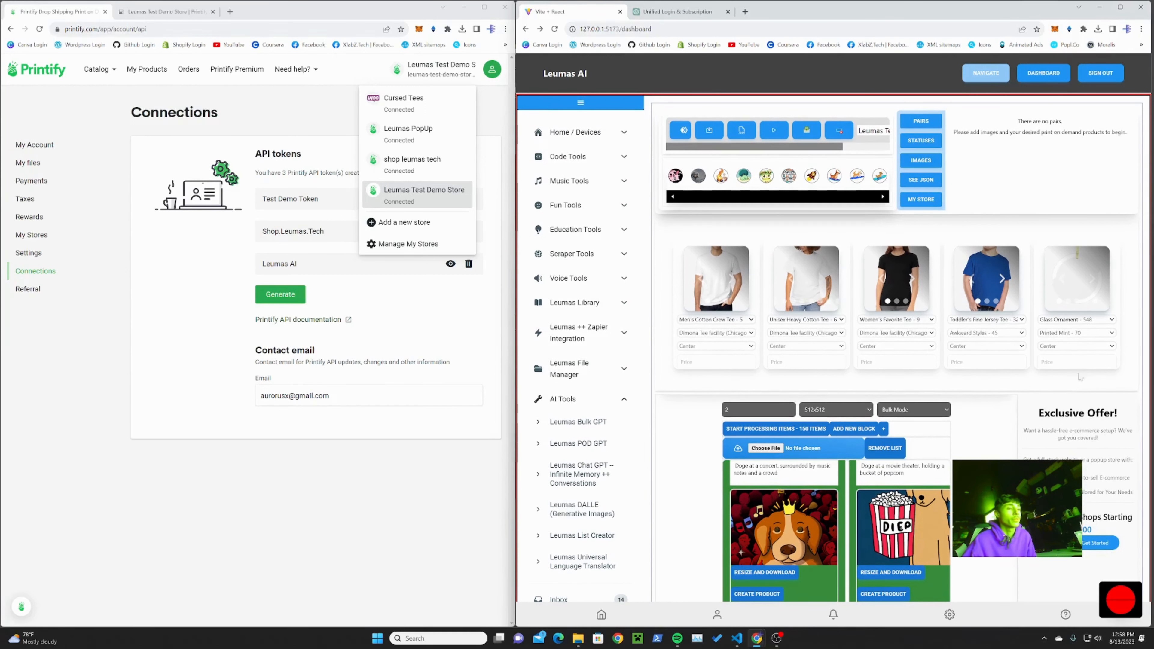
{"action": "scroll", "coordinate": [878, 504], "scroll_direction": "down", "scroll_amount": 1}
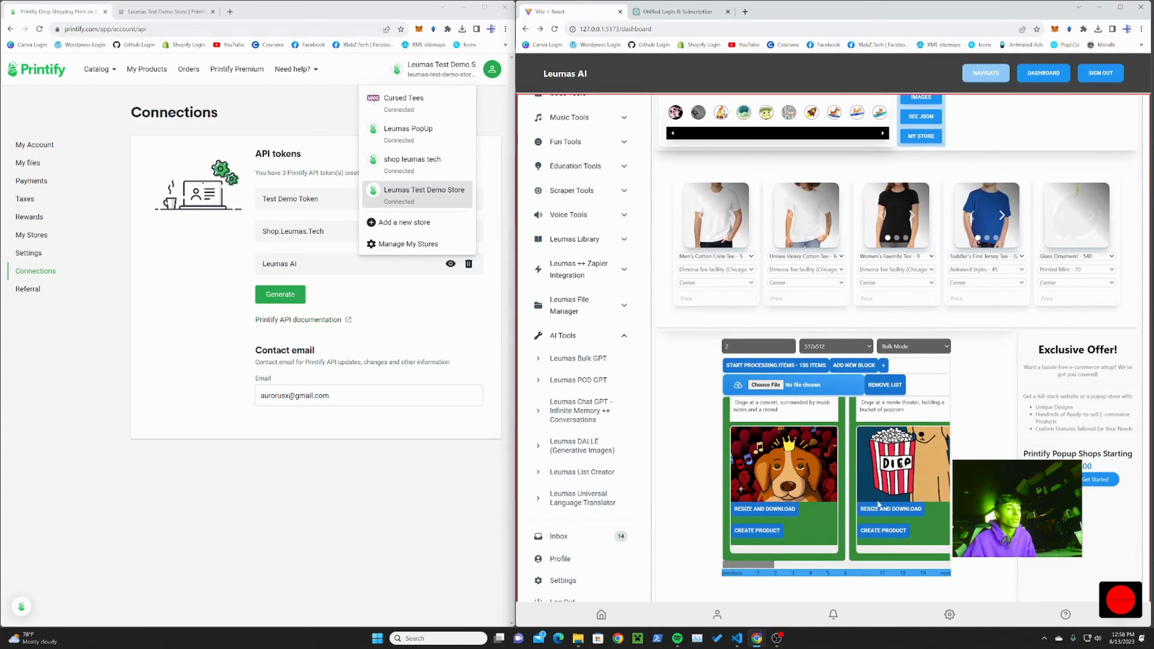
Step: Reload the dashboard and reopen the Leumas POD GPT tool
{"action": "left_click", "coordinate": [554, 29]}
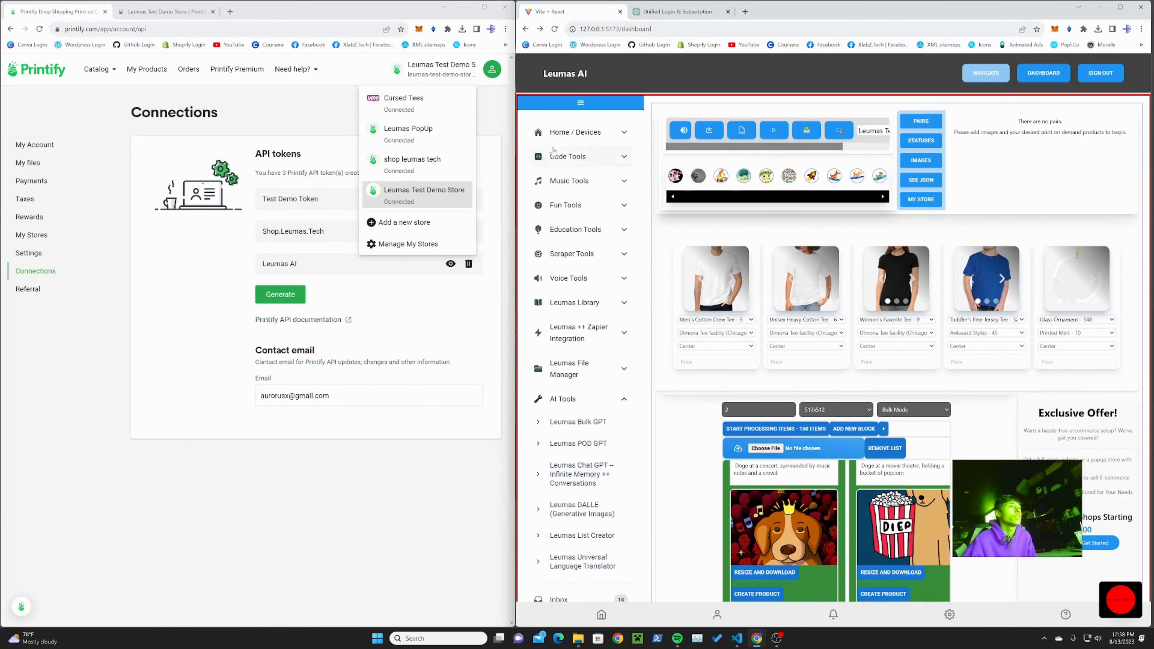
{"action": "left_click", "coordinate": [554, 30]}
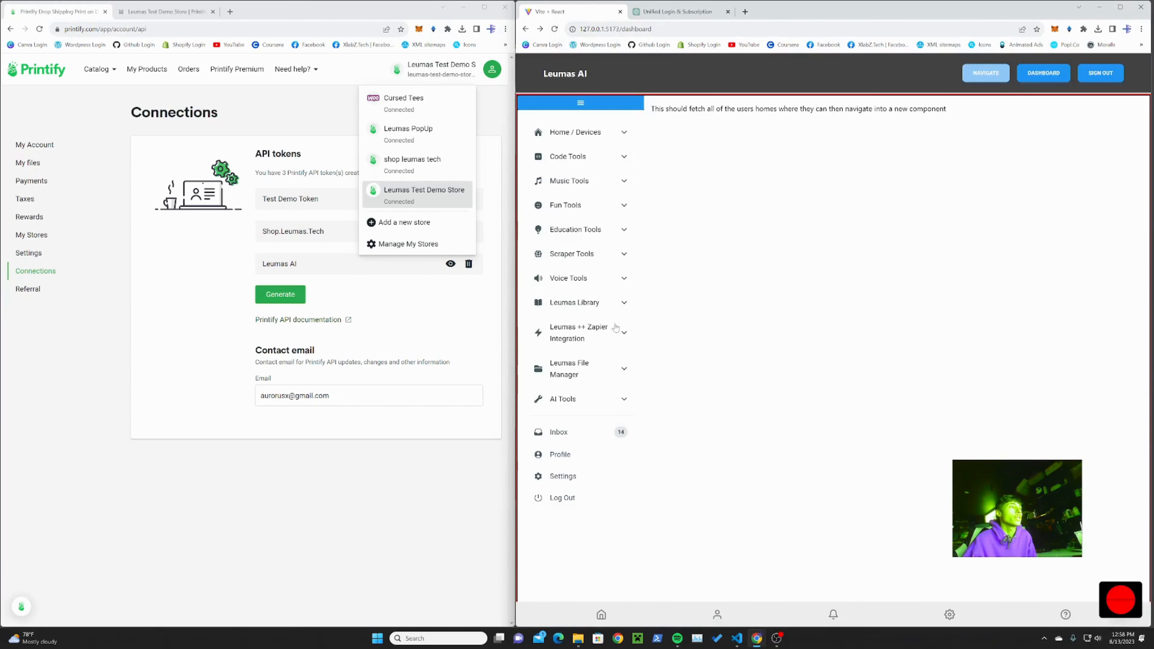
{"action": "left_click", "coordinate": [614, 398]}
{"action": "left_click", "coordinate": [612, 456]}
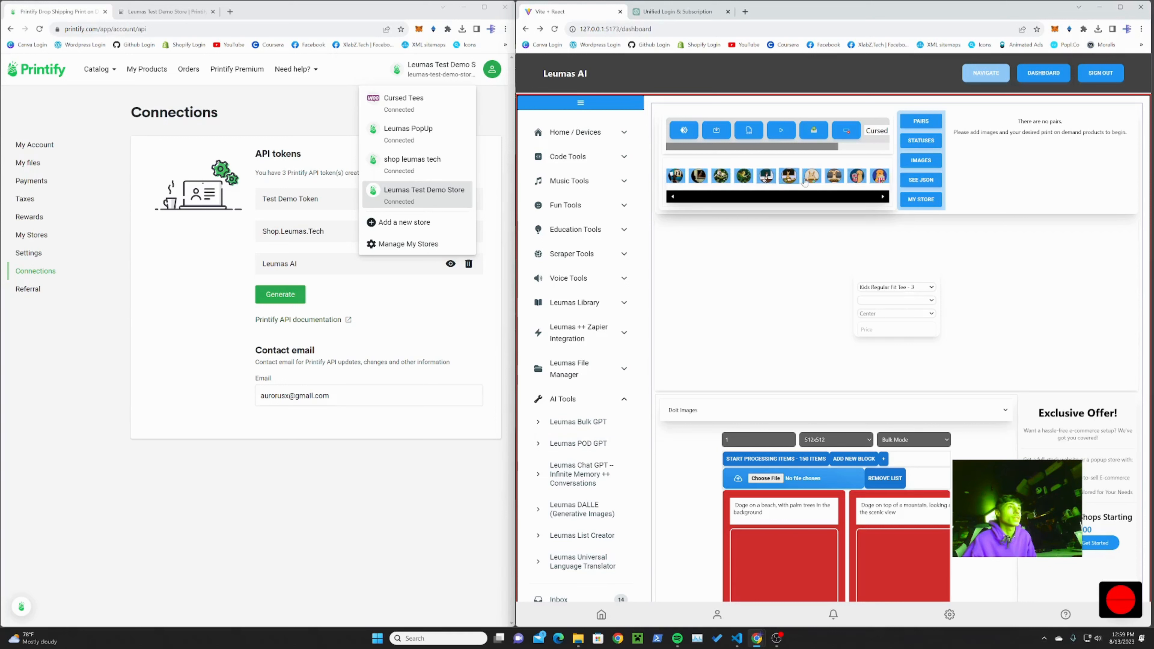
Step: Page forward through the image strip and set the first product card to Unisex Heavy Cotton Tee - 6
{"action": "left_click", "coordinate": [883, 197]}
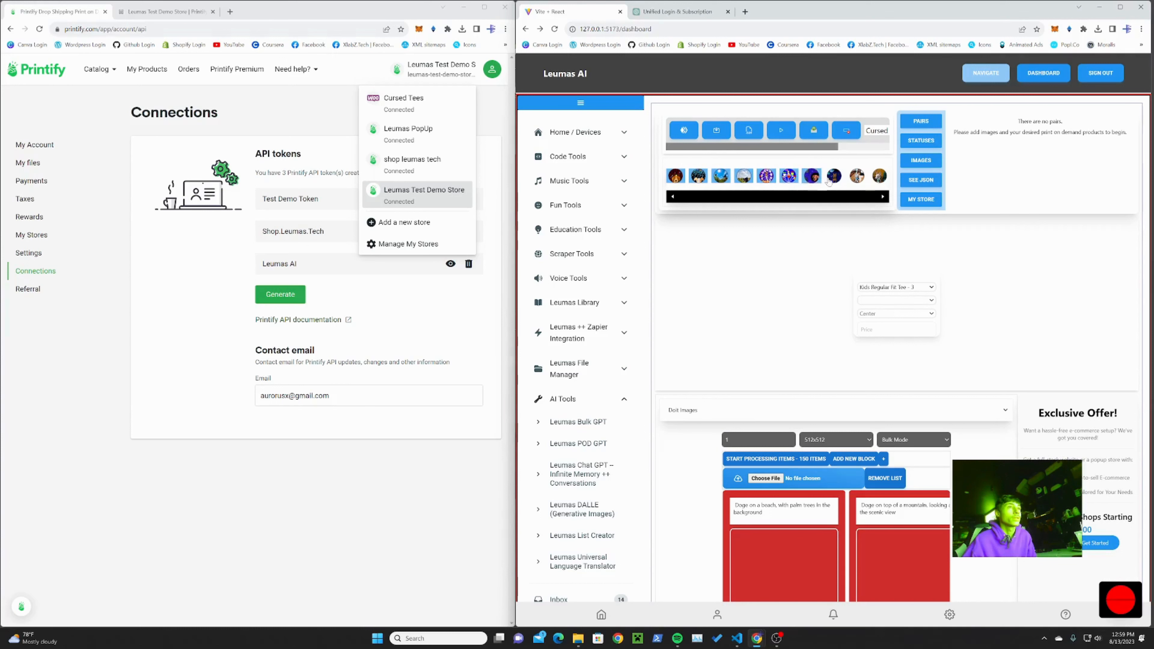
{"action": "left_click", "coordinate": [883, 198]}
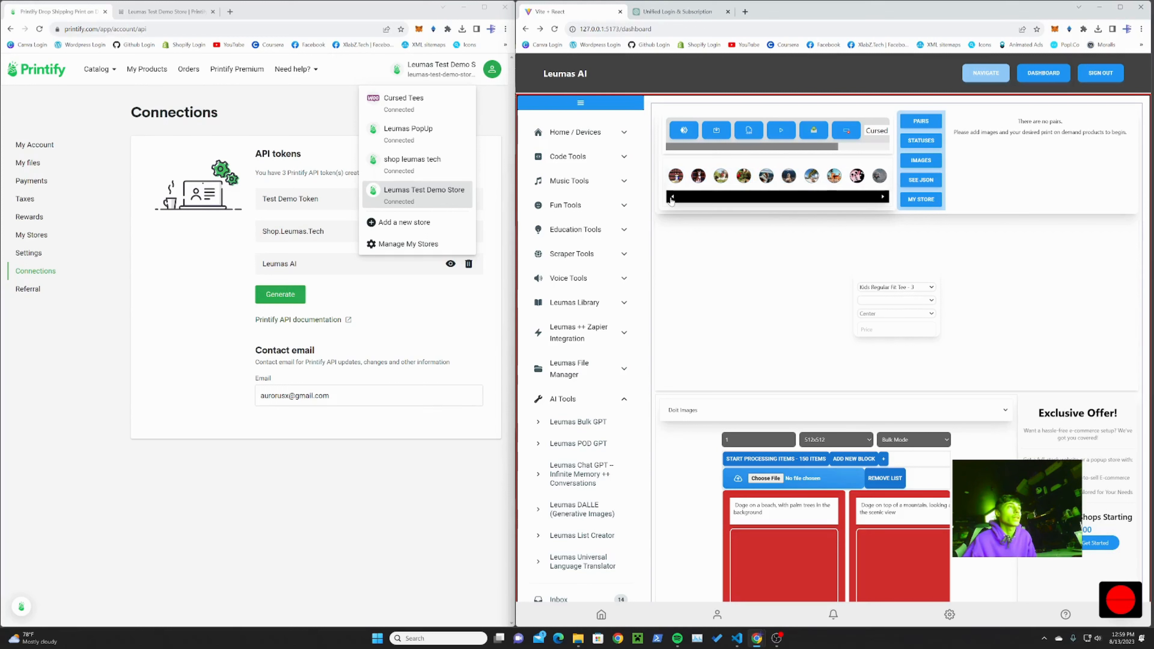
{"action": "left_click", "coordinate": [873, 288]}
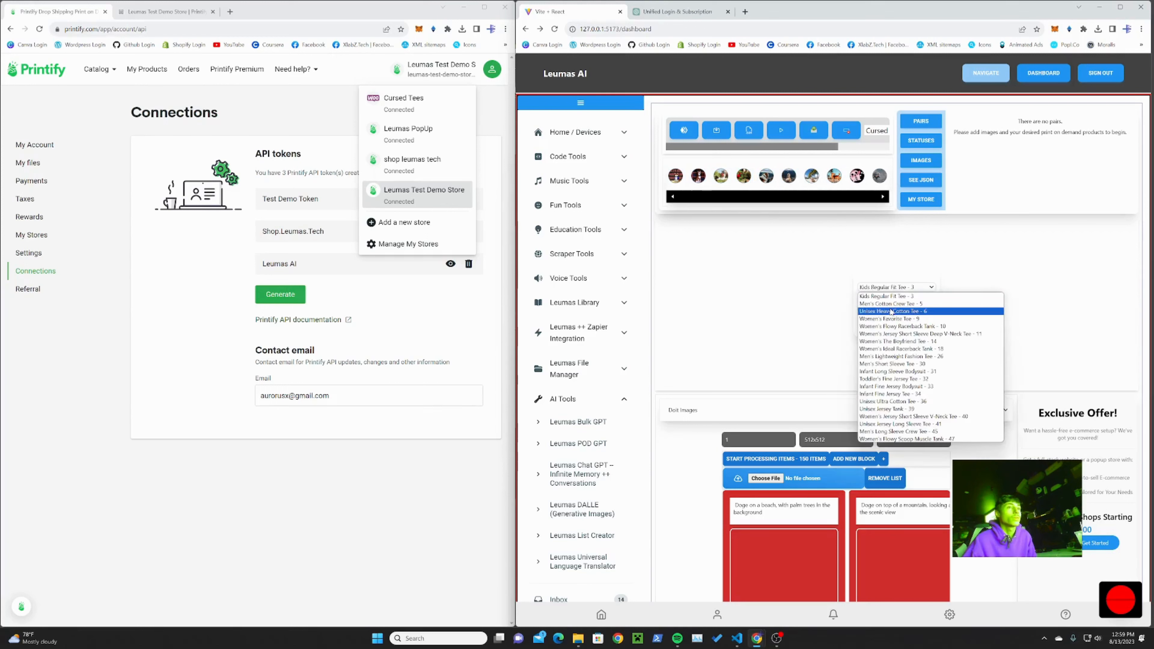
{"action": "left_click", "coordinate": [889, 311]}
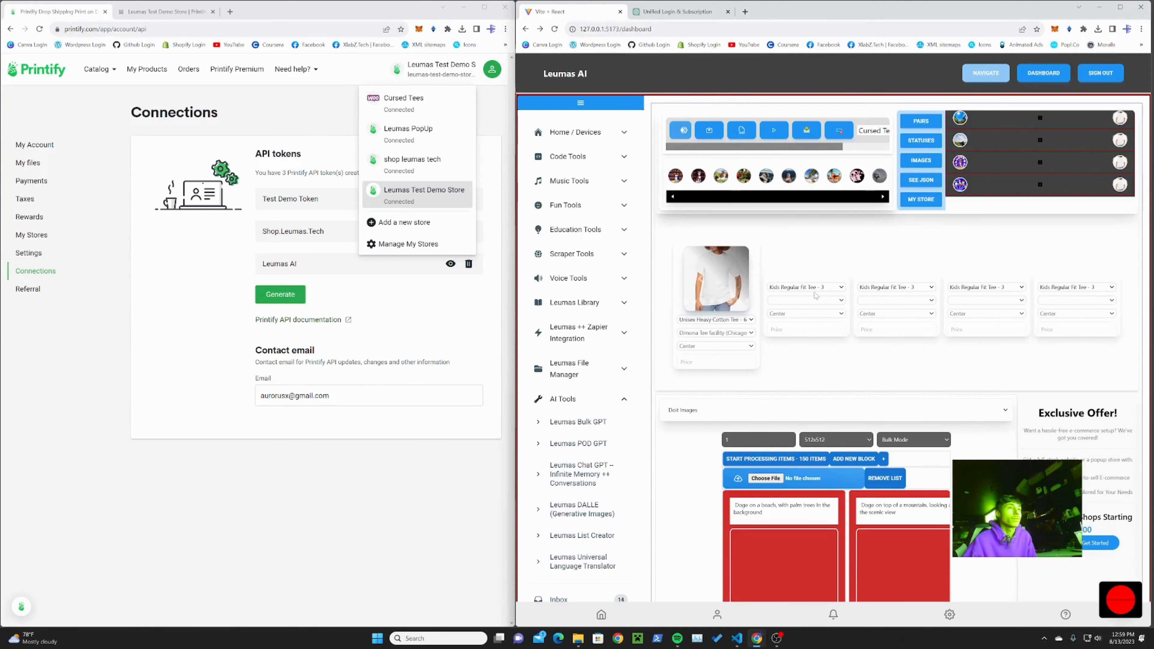
Step: Set the second, third and fourth product cards to Men's Cotton Crew Tee - 5, Women's Favorite Tee - 9 and Infant Long Sleeve Bodysuit - 31
{"action": "left_click", "coordinate": [814, 289]}
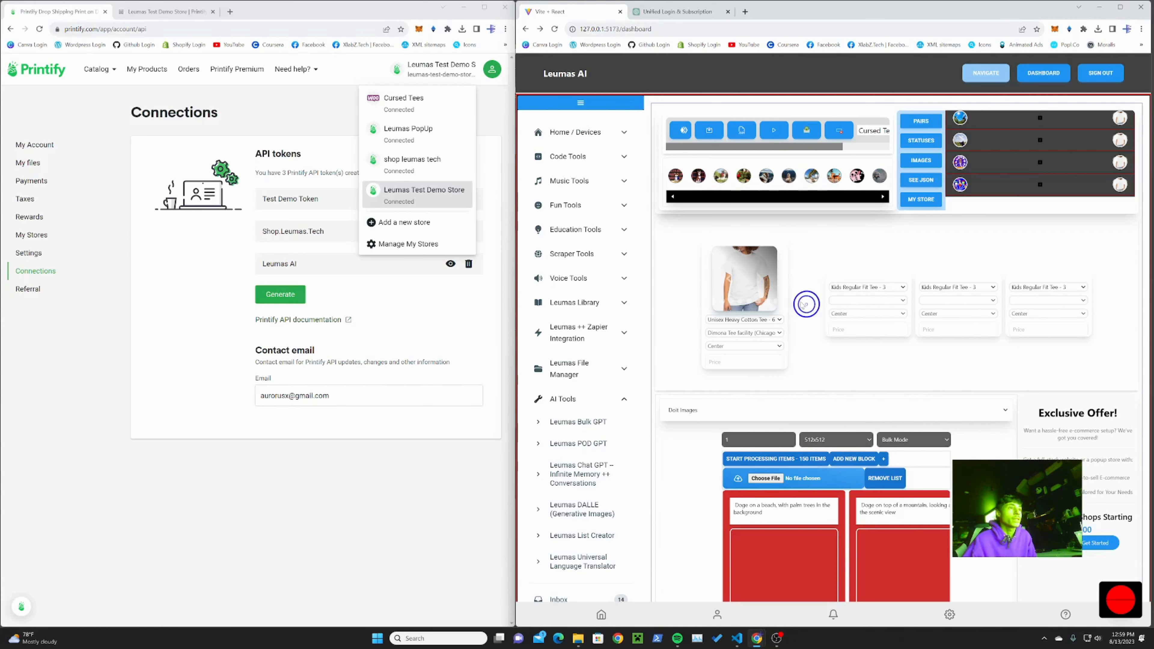
{"action": "left_click", "coordinate": [883, 290]}
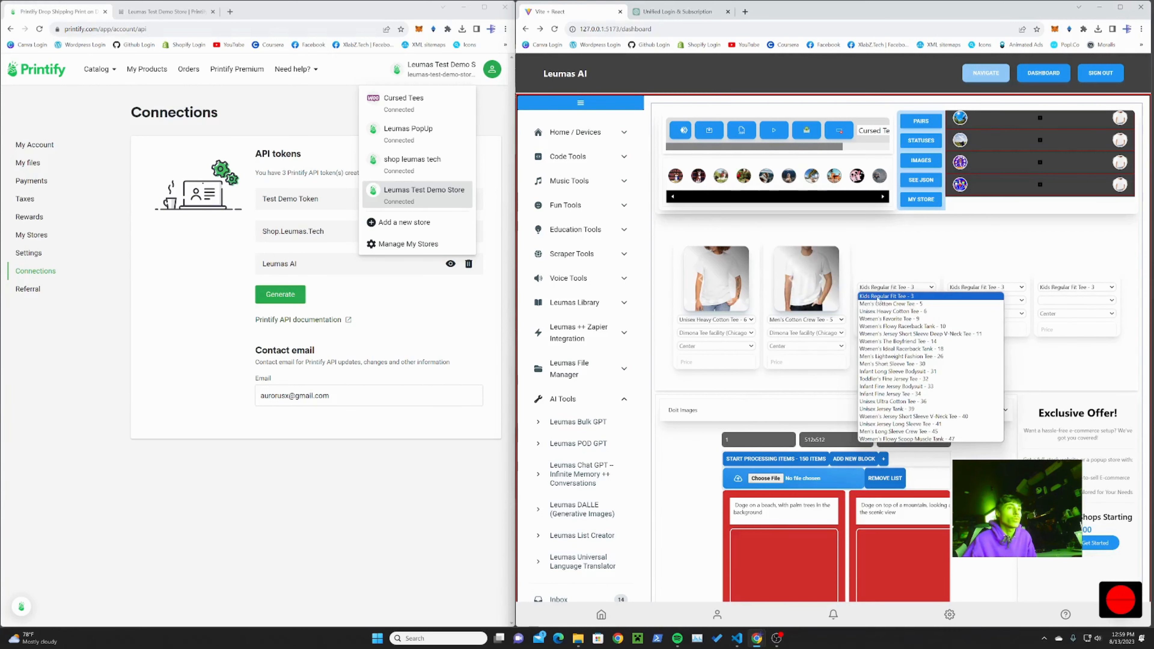
{"action": "left_click", "coordinate": [876, 320]}
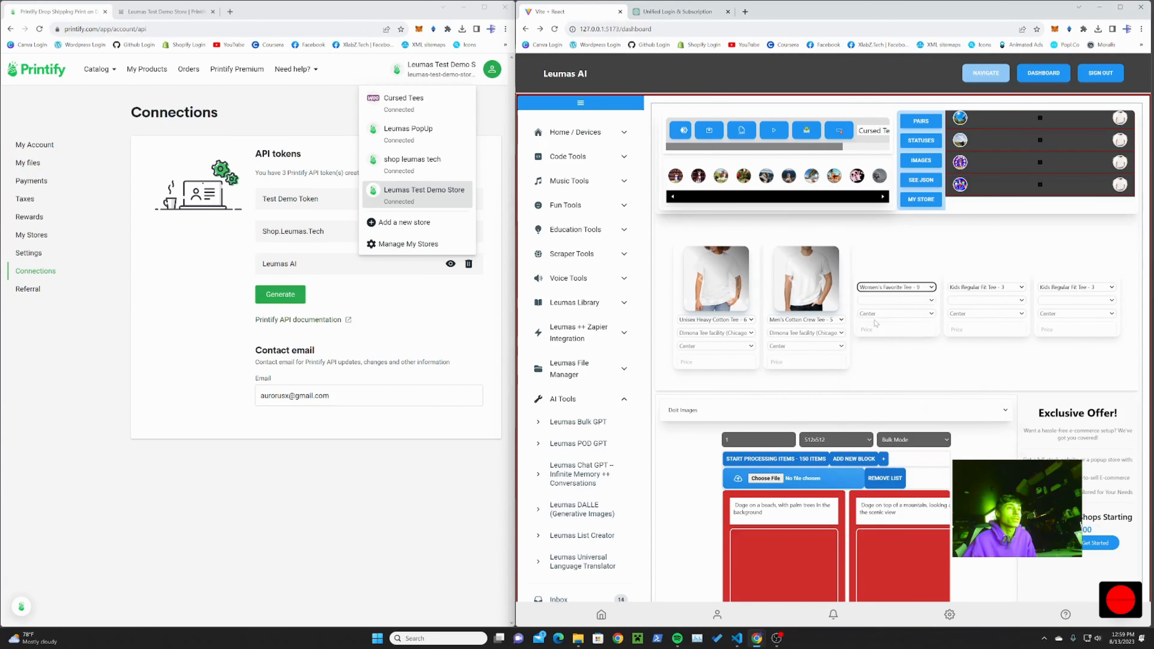
{"action": "left_click", "coordinate": [968, 292]}
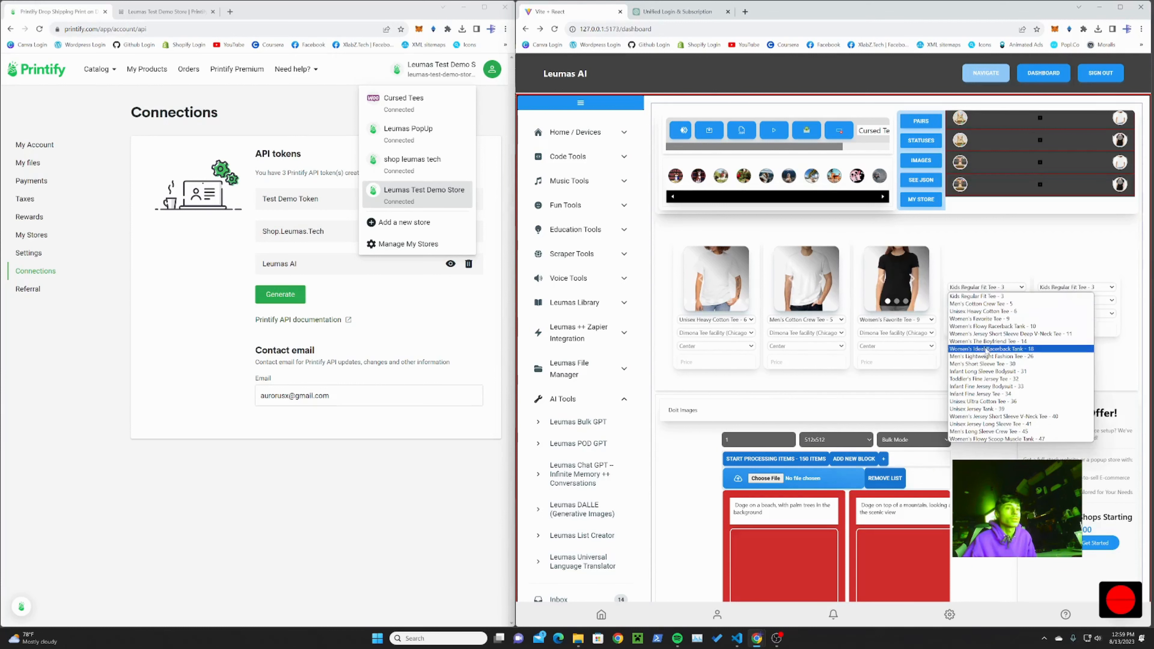
{"action": "left_click", "coordinate": [991, 372]}
Step: Set the fifth product card to Mouse Pad - 582
{"action": "left_click", "coordinate": [1049, 288]}
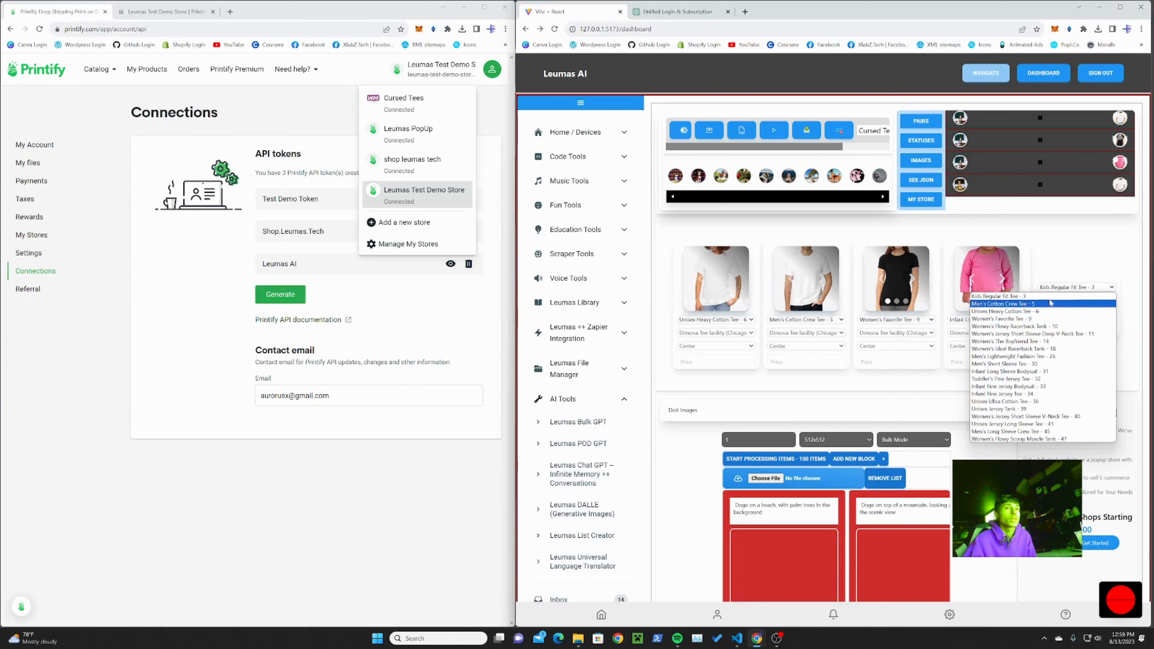
{"action": "scroll", "coordinate": [1045, 350], "scroll_direction": "down", "scroll_amount": 3}
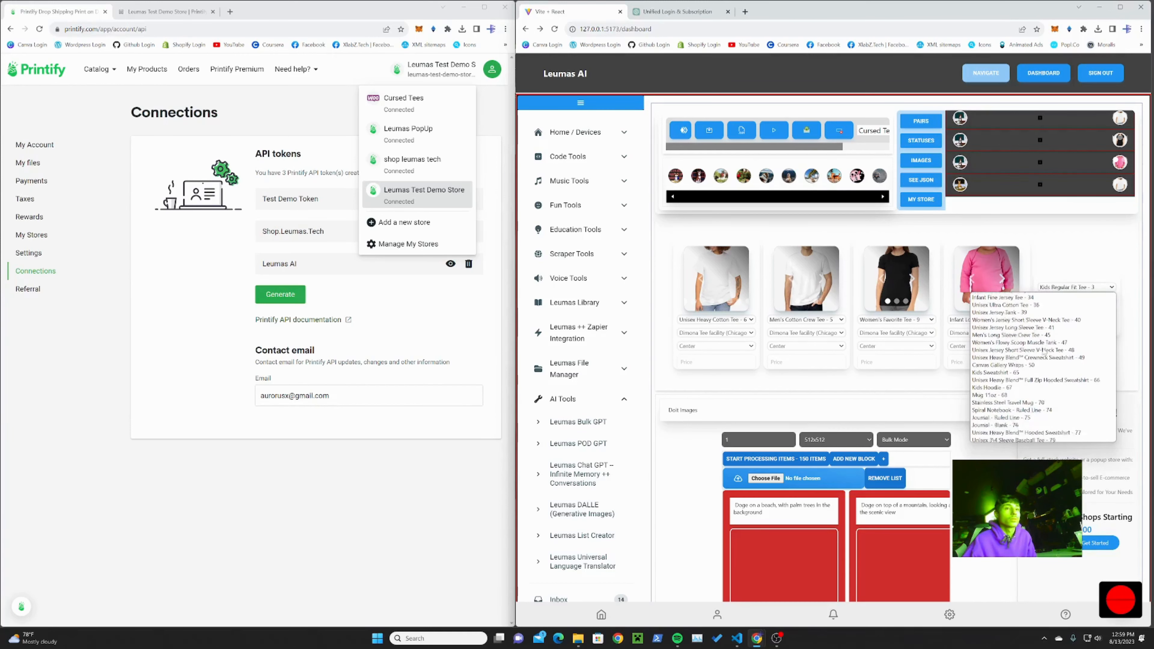
{"action": "scroll", "coordinate": [1044, 352], "scroll_direction": "down", "scroll_amount": 15}
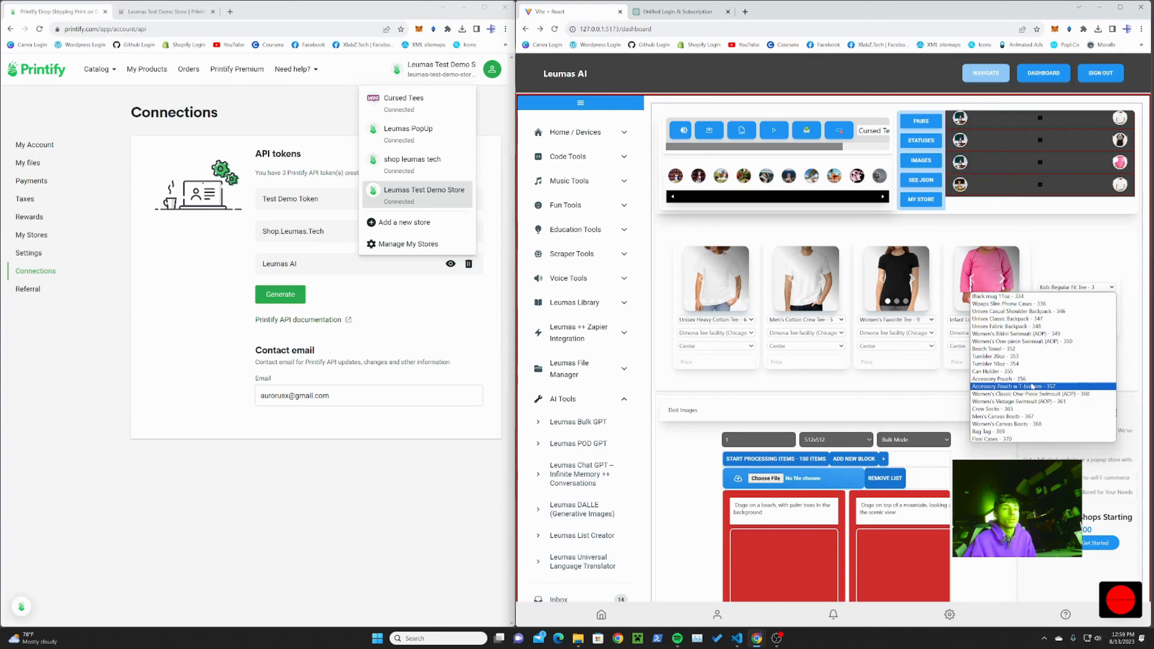
{"action": "scroll", "coordinate": [1031, 396], "scroll_direction": "down", "scroll_amount": 4}
{"action": "scroll", "coordinate": [1028, 397], "scroll_direction": "down", "scroll_amount": 10}
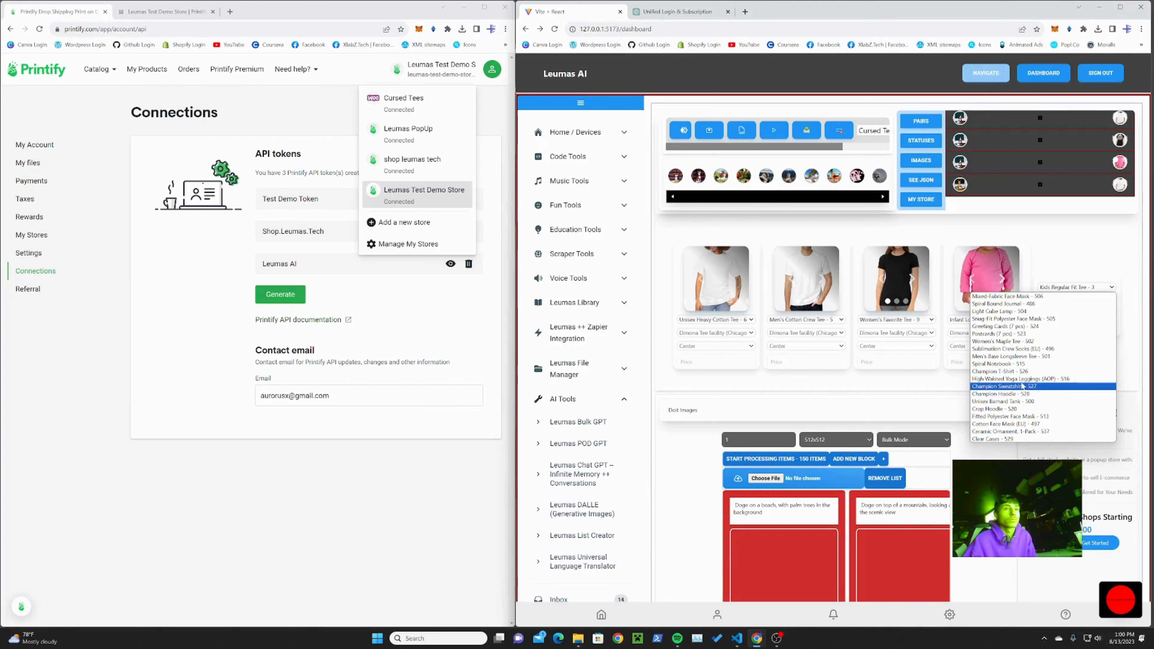
{"action": "scroll", "coordinate": [1022, 386], "scroll_direction": "down", "scroll_amount": 10}
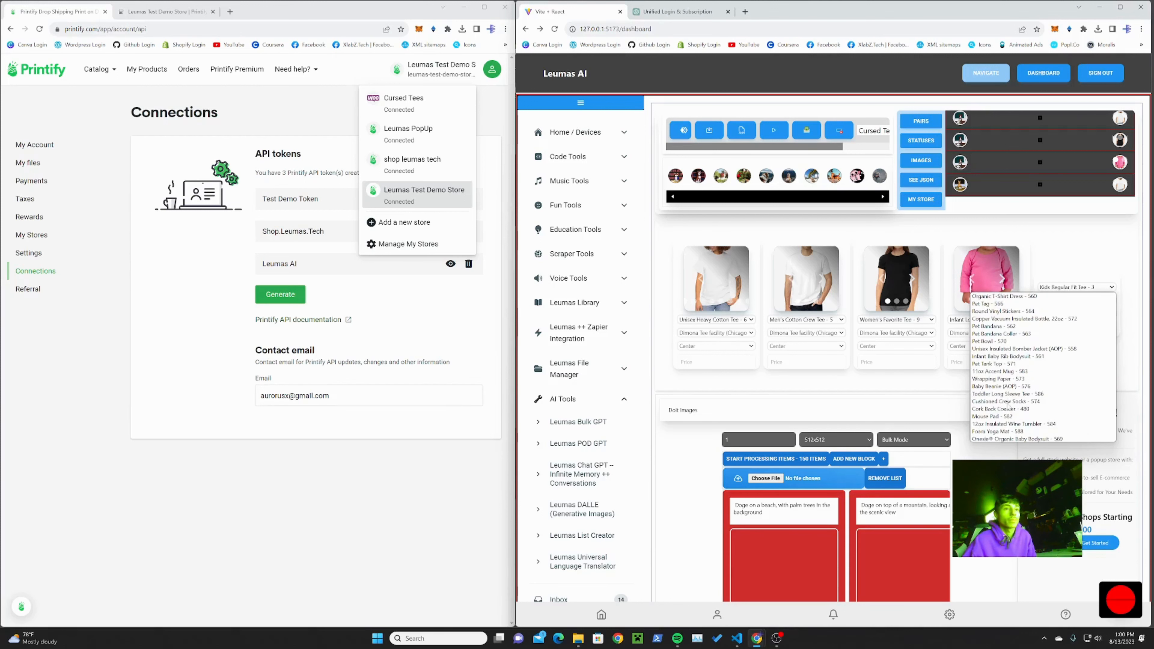
{"action": "left_click", "coordinate": [989, 419]}
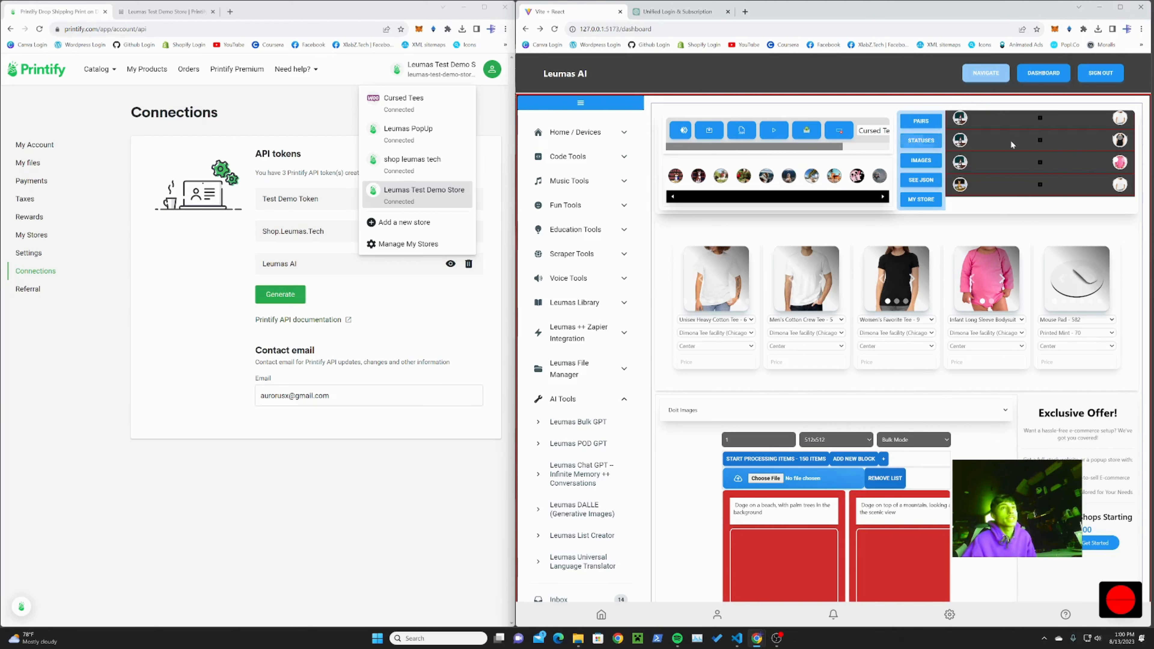
Step: Look through the list of image and product pairs, and page the image strip back two pages
{"action": "scroll", "coordinate": [1025, 175], "scroll_direction": "down", "scroll_amount": 5}
{"action": "scroll", "coordinate": [1022, 170], "scroll_direction": "down", "scroll_amount": 8}
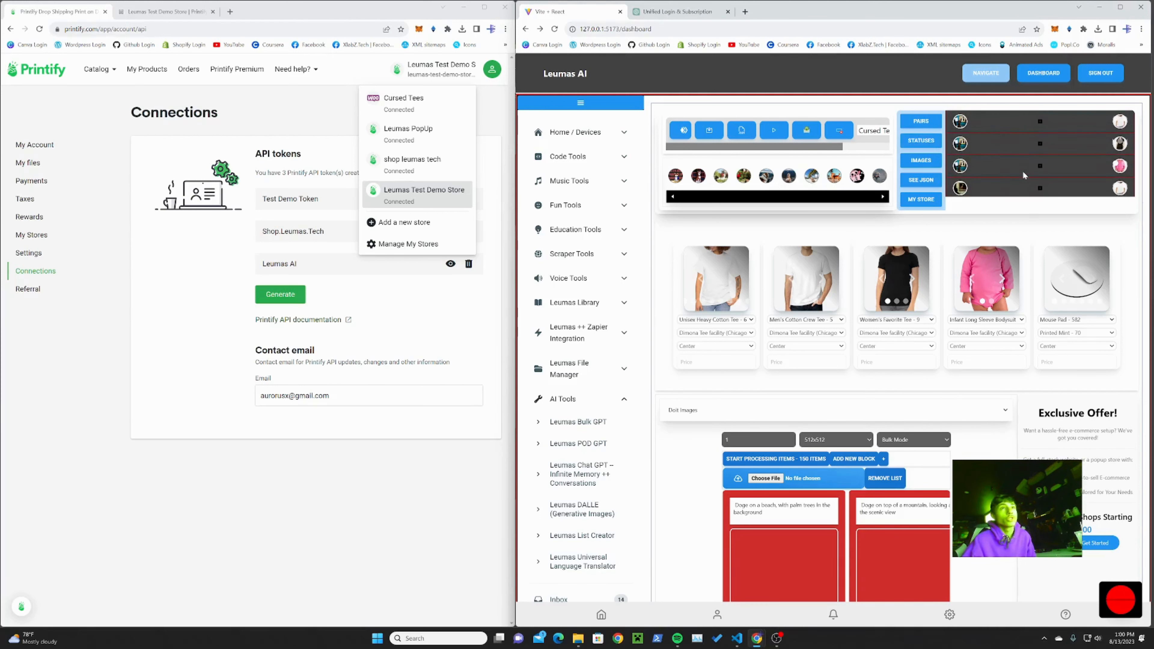
{"action": "scroll", "coordinate": [1022, 171], "scroll_direction": "down", "scroll_amount": 5}
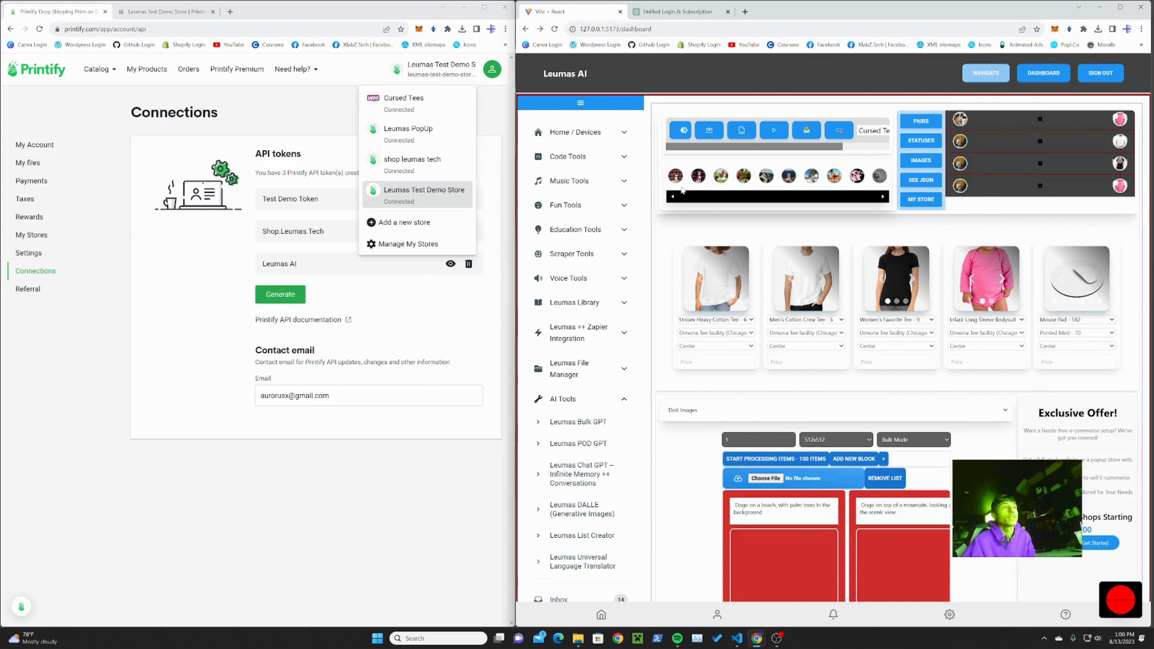
{"action": "left_click", "coordinate": [673, 197]}
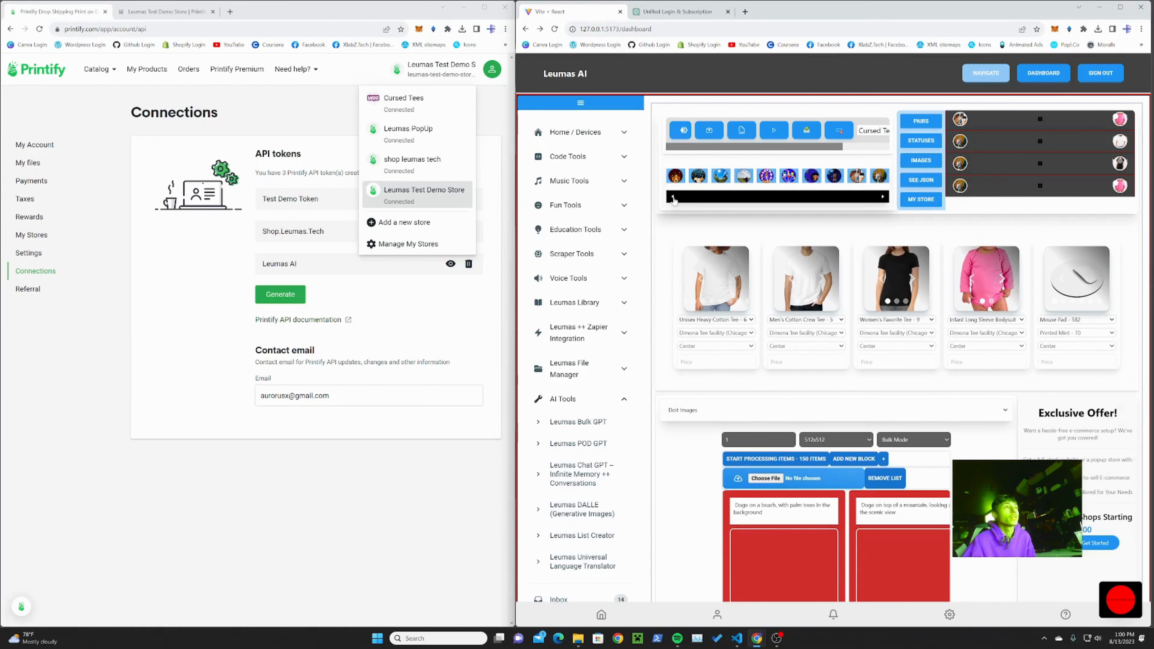
{"action": "left_click", "coordinate": [673, 197]}
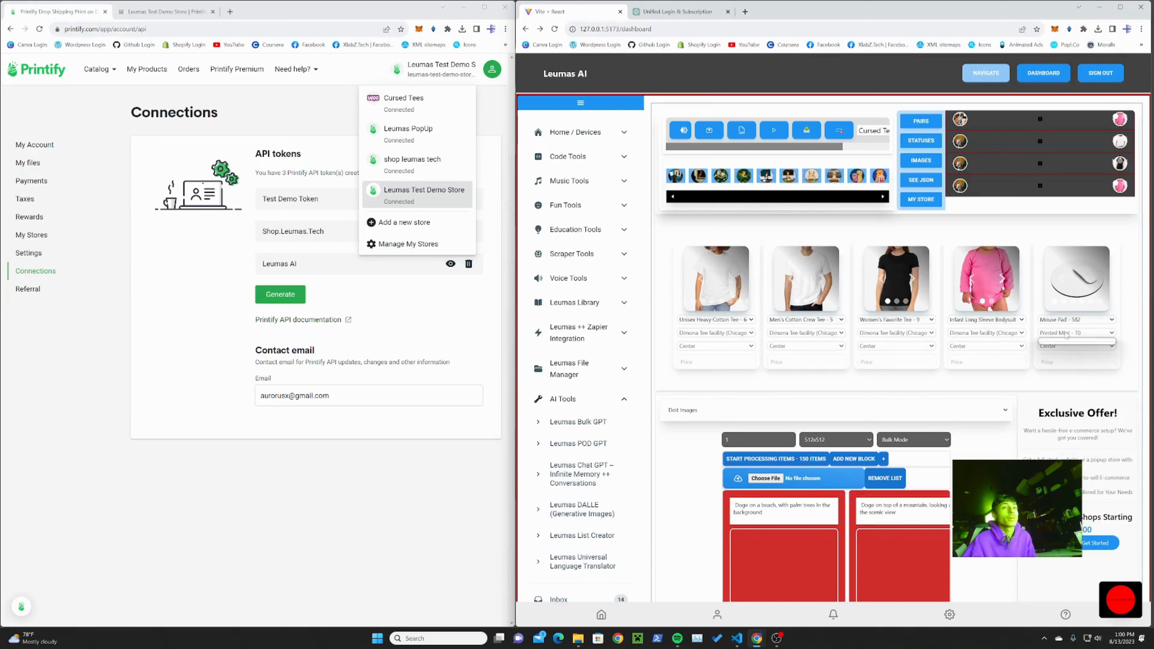
Step: Change the fifth product card to Pet Bowl - 570
{"action": "left_click", "coordinate": [1053, 320]}
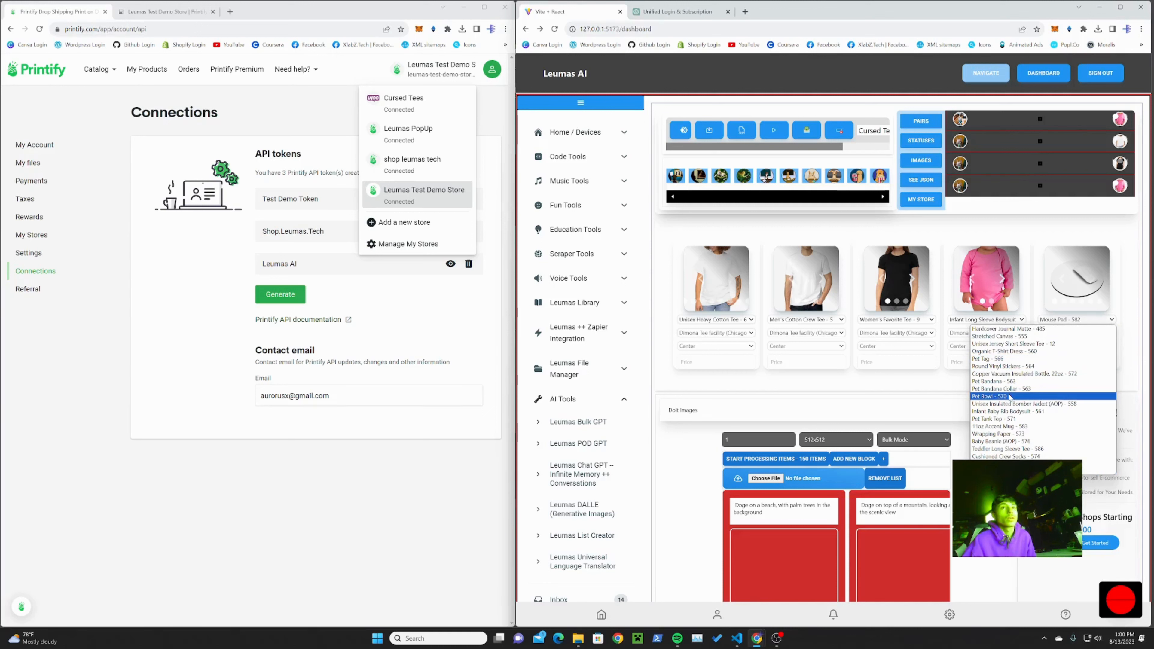
{"action": "left_click", "coordinate": [1009, 397]}
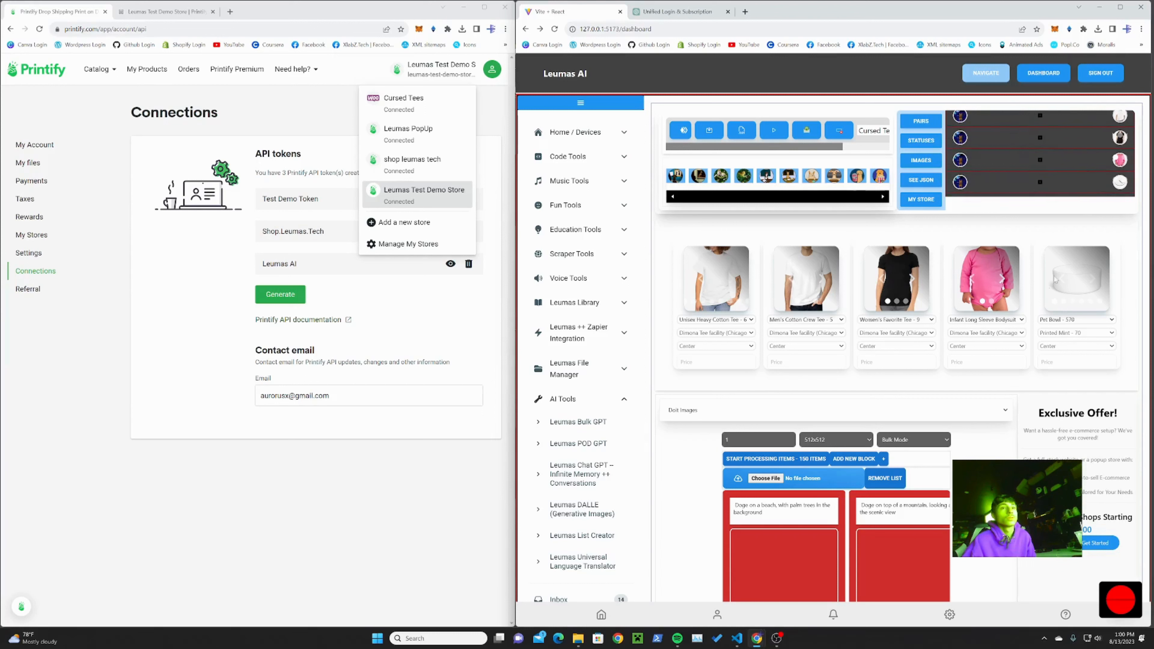
{"action": "left_click", "coordinate": [993, 320]}
{"action": "left_click", "coordinate": [1071, 220]}
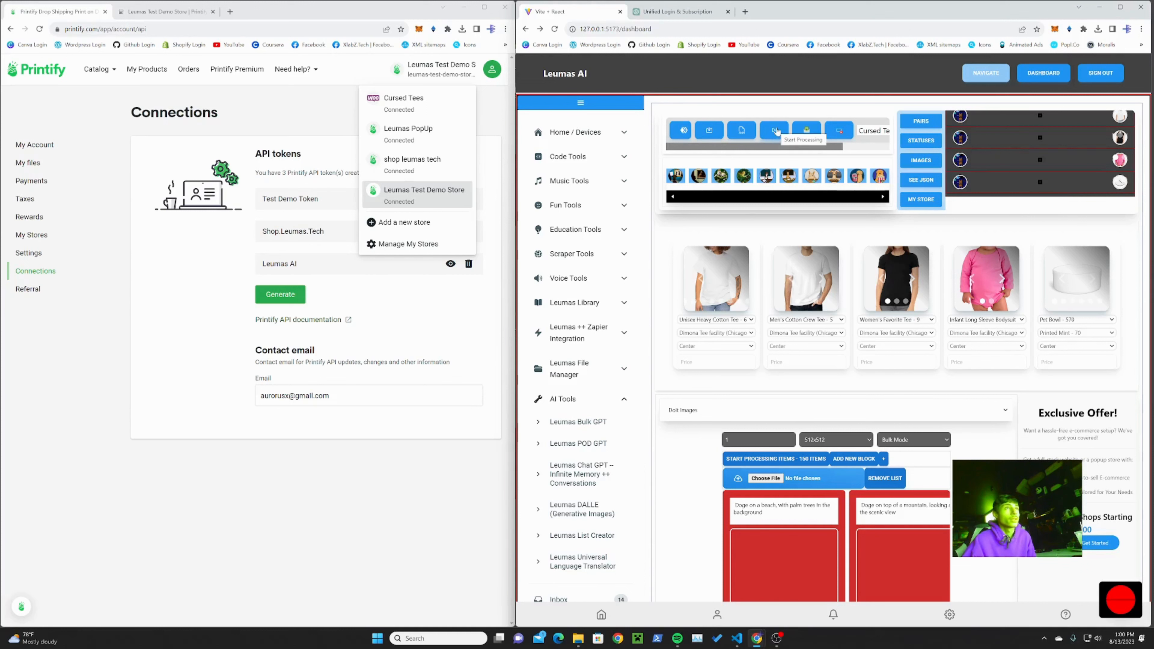
Step: Choose Leumas Test Demo Store as the target store and start processing the image and product pairs
{"action": "left_click", "coordinate": [873, 131]}
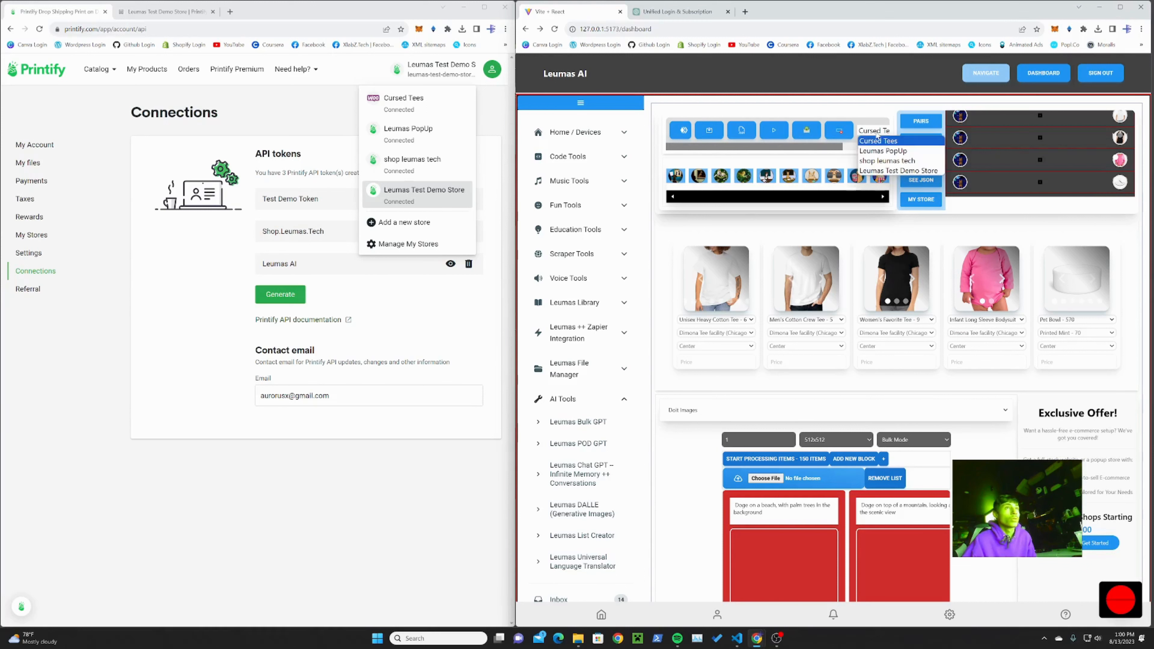
{"action": "left_click", "coordinate": [873, 173]}
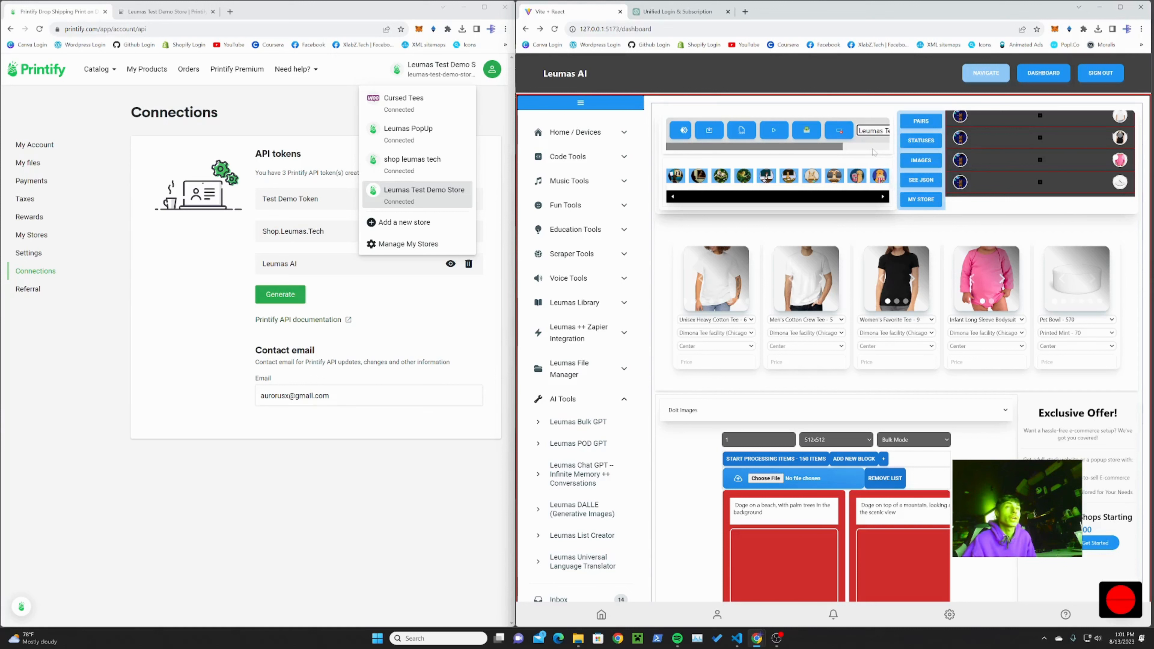
{"action": "left_click", "coordinate": [774, 131]}
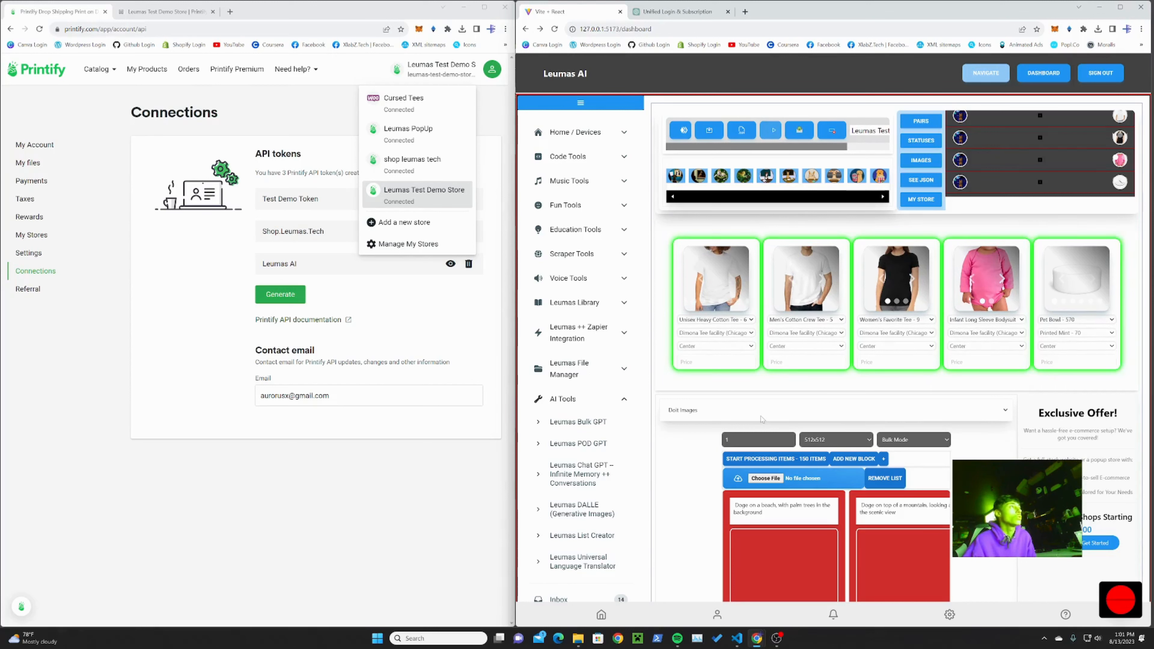
Step: Switch to Printify, open the product list of Leumas Test Demo Store and reload it to check for uploads
{"action": "left_click", "coordinate": [261, 113]}
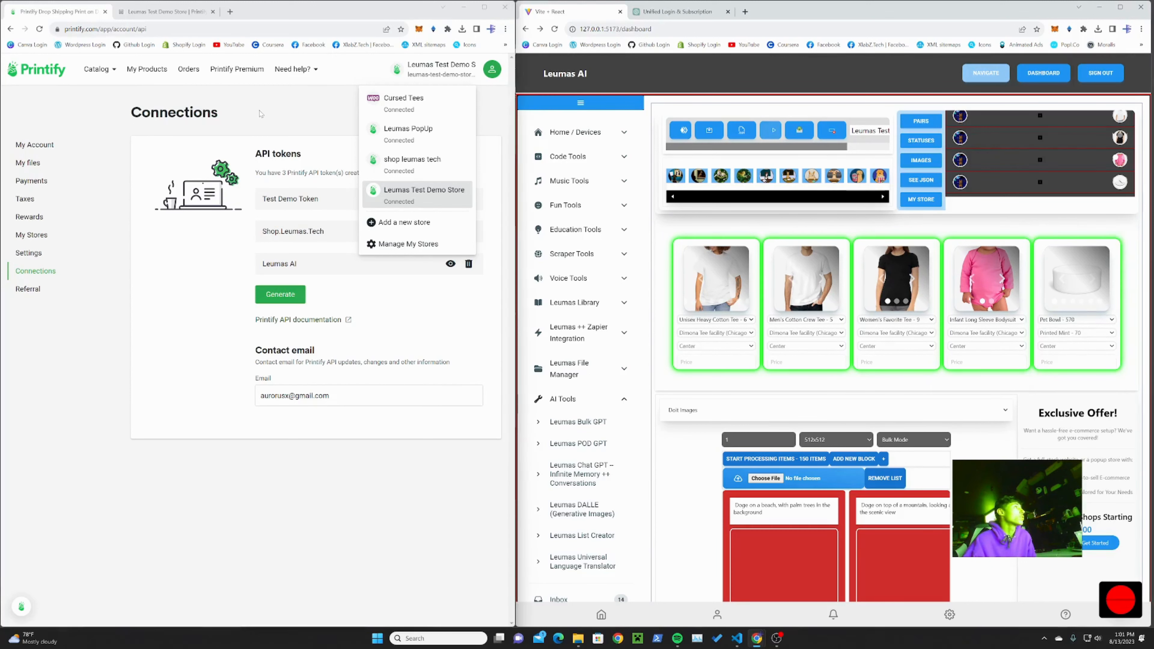
{"action": "left_click", "coordinate": [452, 70]}
{"action": "left_click", "coordinate": [423, 193]}
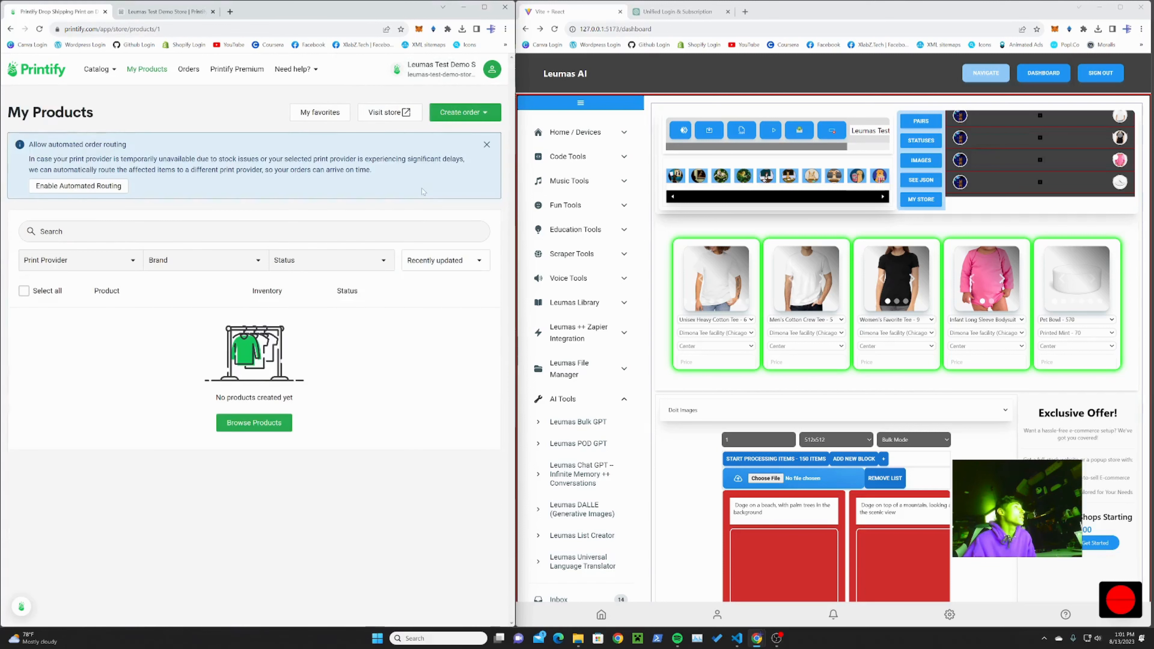
{"action": "left_click", "coordinate": [39, 29]}
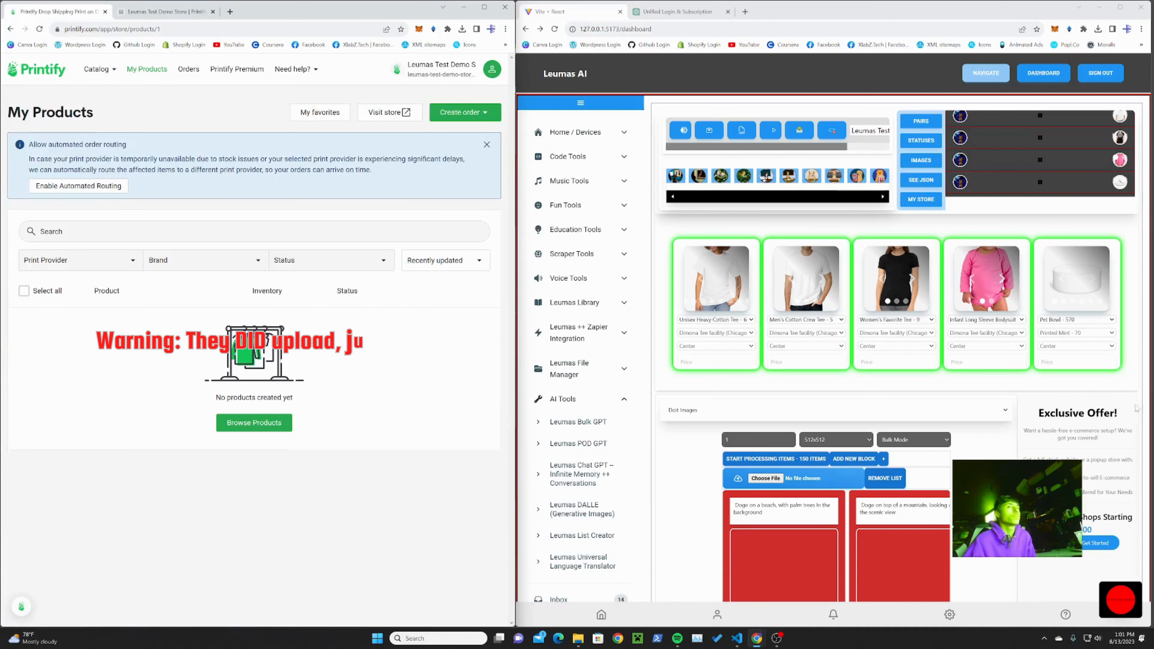
Step: Open the developer console for the Leumas AI dashboard and reload the Printify product list
{"action": "left_click", "coordinate": [1110, 390]}
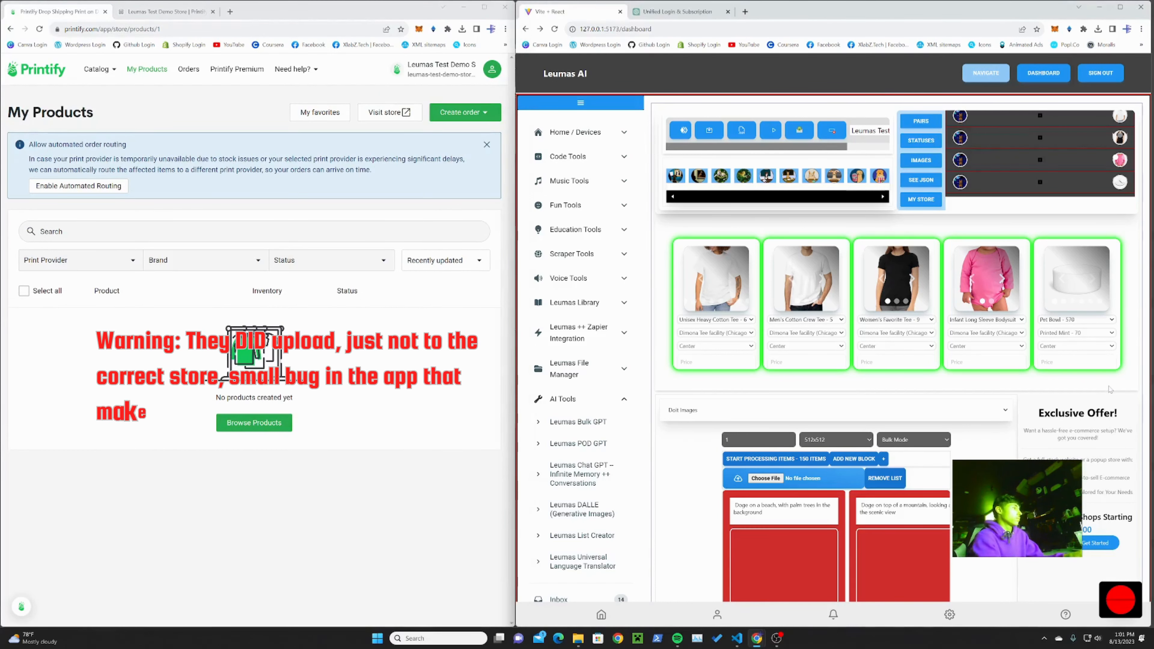
{"action": "key", "text": "F12"}
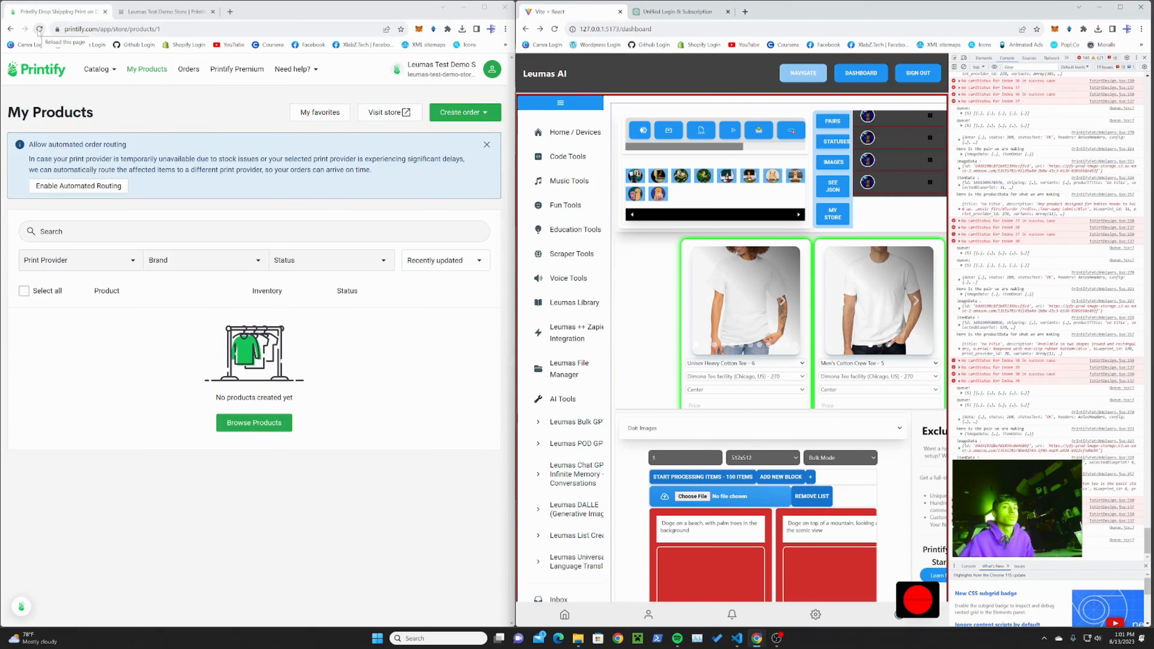
{"action": "left_click", "coordinate": [39, 30]}
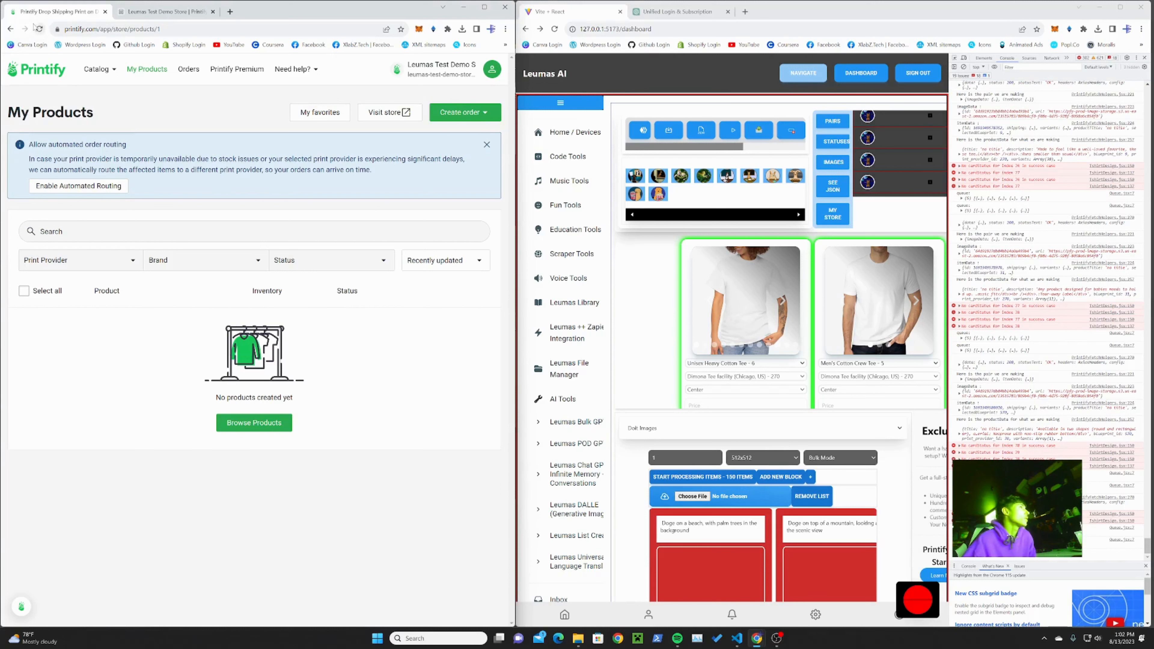
{"action": "left_click", "coordinate": [40, 29]}
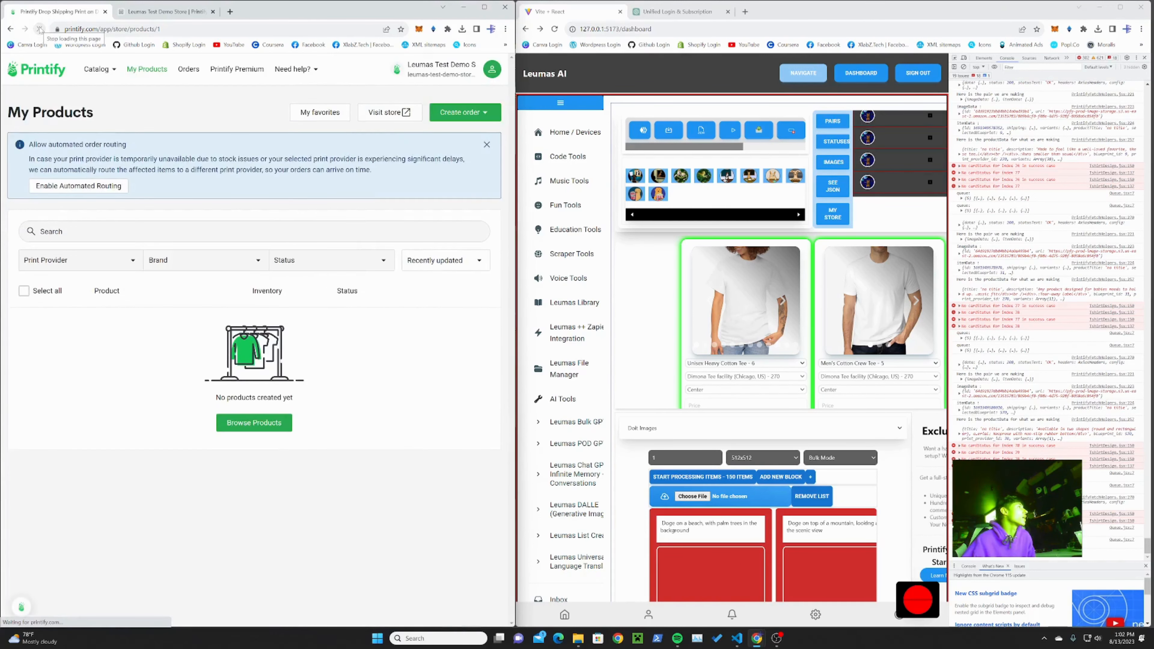
Step: Reselect Leumas Test Demo Store in Printify, open the product catalog and return to My Products
{"action": "left_click", "coordinate": [460, 73]}
{"action": "left_click", "coordinate": [418, 197]}
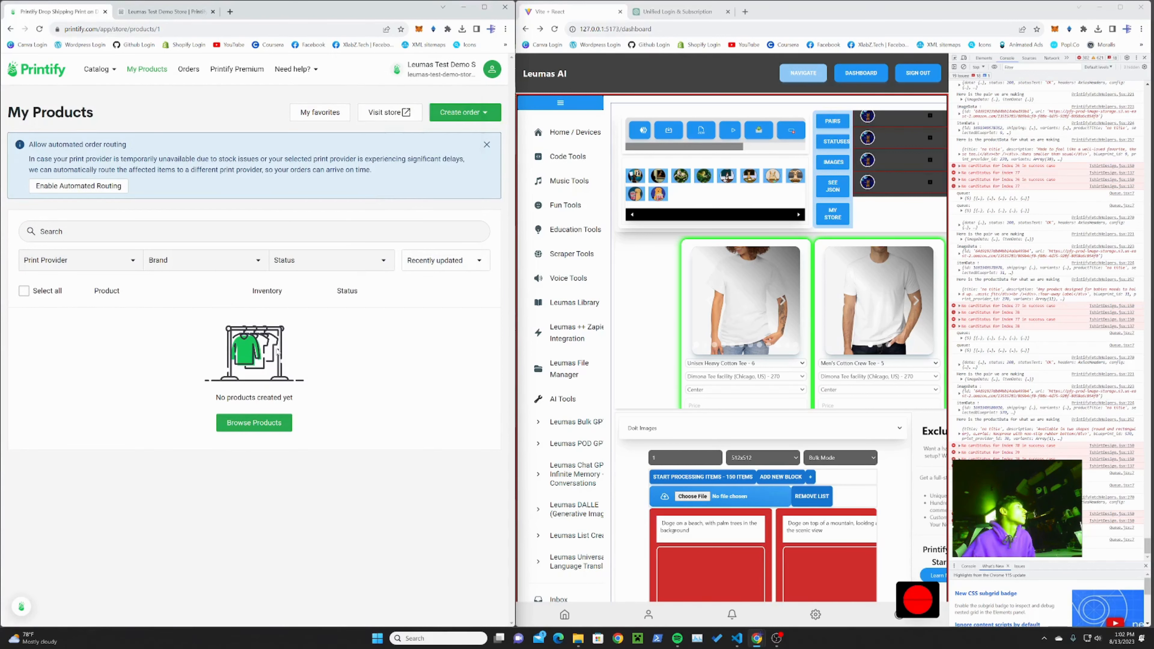
{"action": "left_click", "coordinate": [254, 422]}
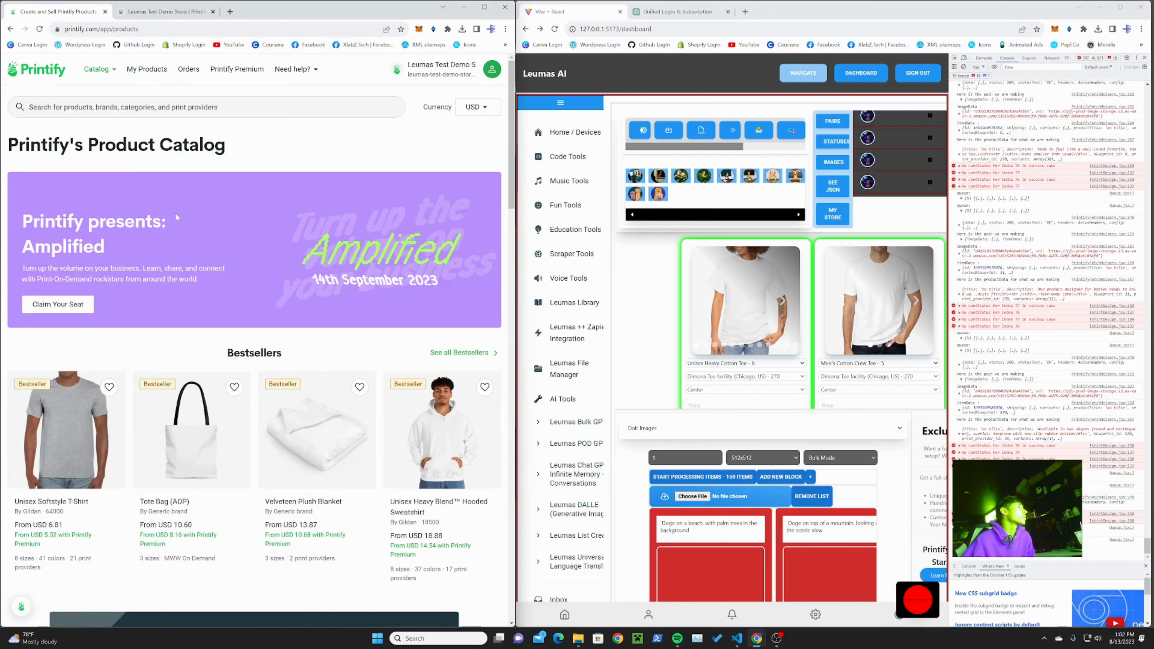
{"action": "key", "text": "alt+Left"}
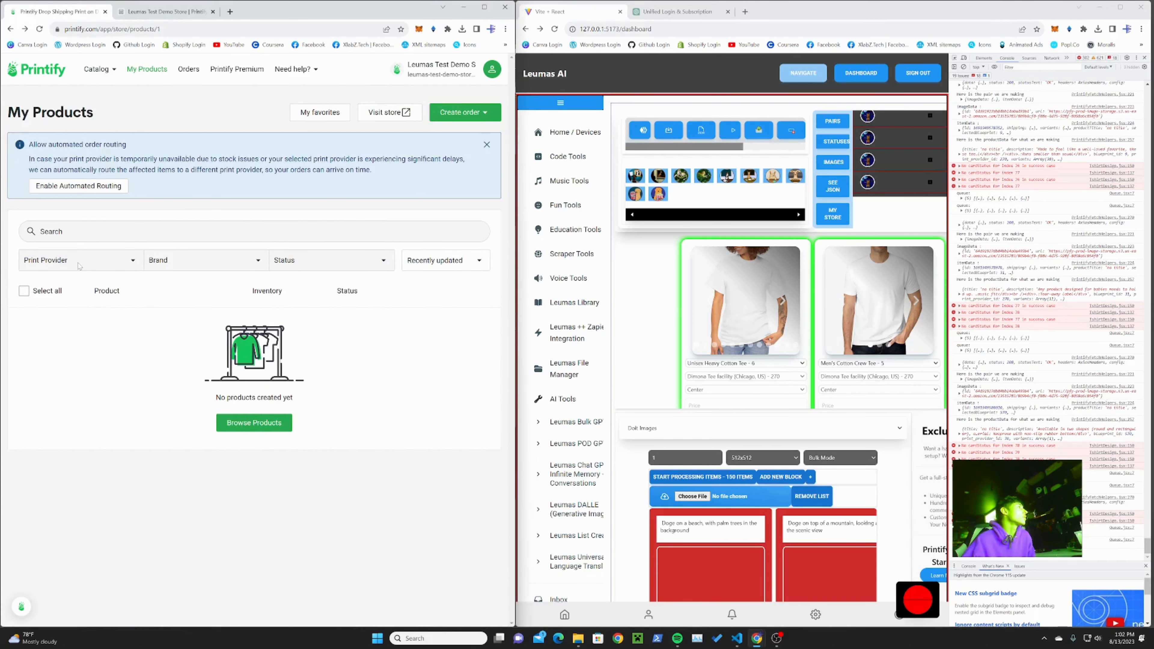
Step: Compare the Printify store list with the dashboard's chosen store, expand the last product data in the console, and reload Printify
{"action": "left_click", "coordinate": [440, 68]}
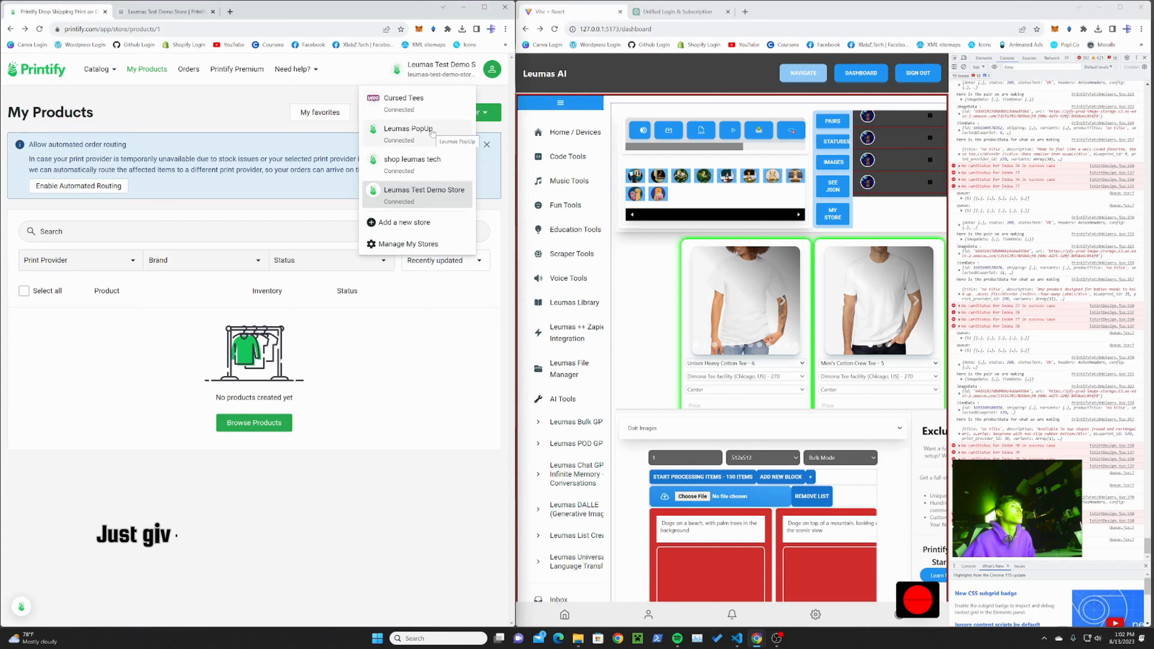
{"action": "left_click_drag", "start_coordinate": [742, 147], "coordinate": [799, 146]}
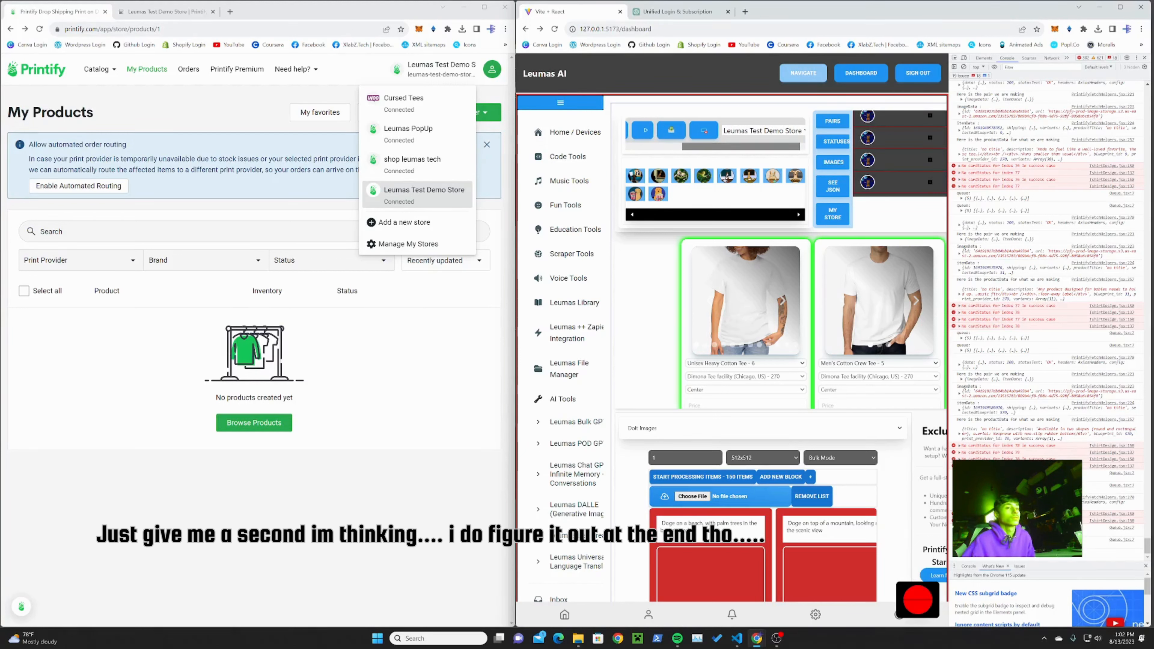
{"action": "left_click", "coordinate": [960, 435]}
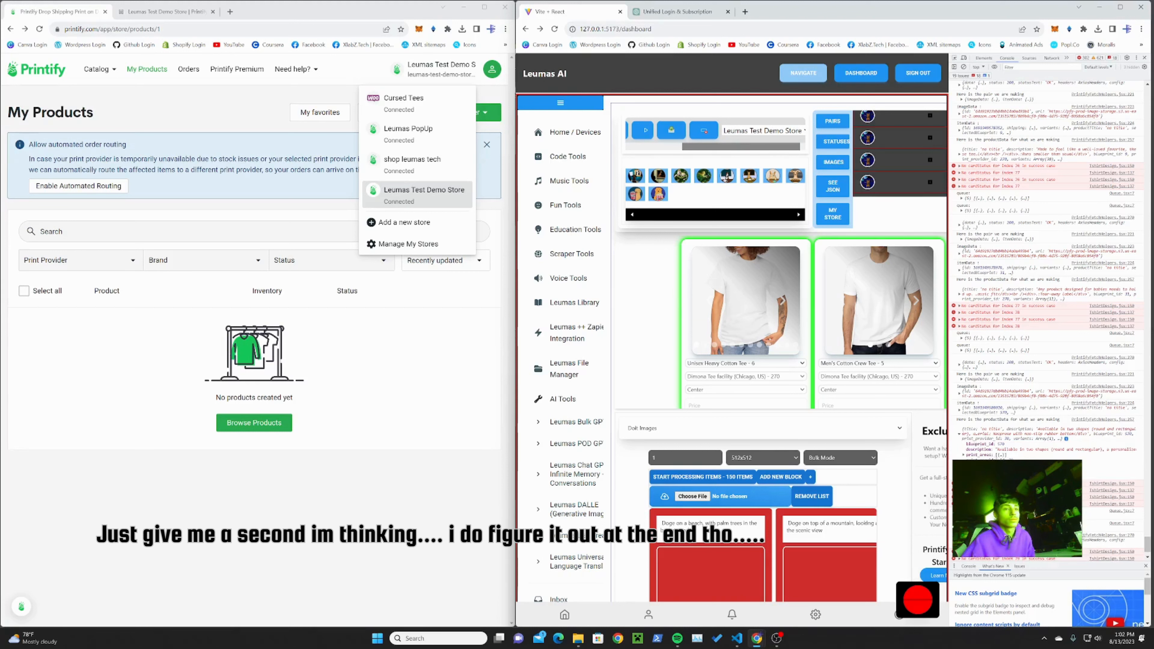
{"action": "left_click", "coordinate": [960, 410]}
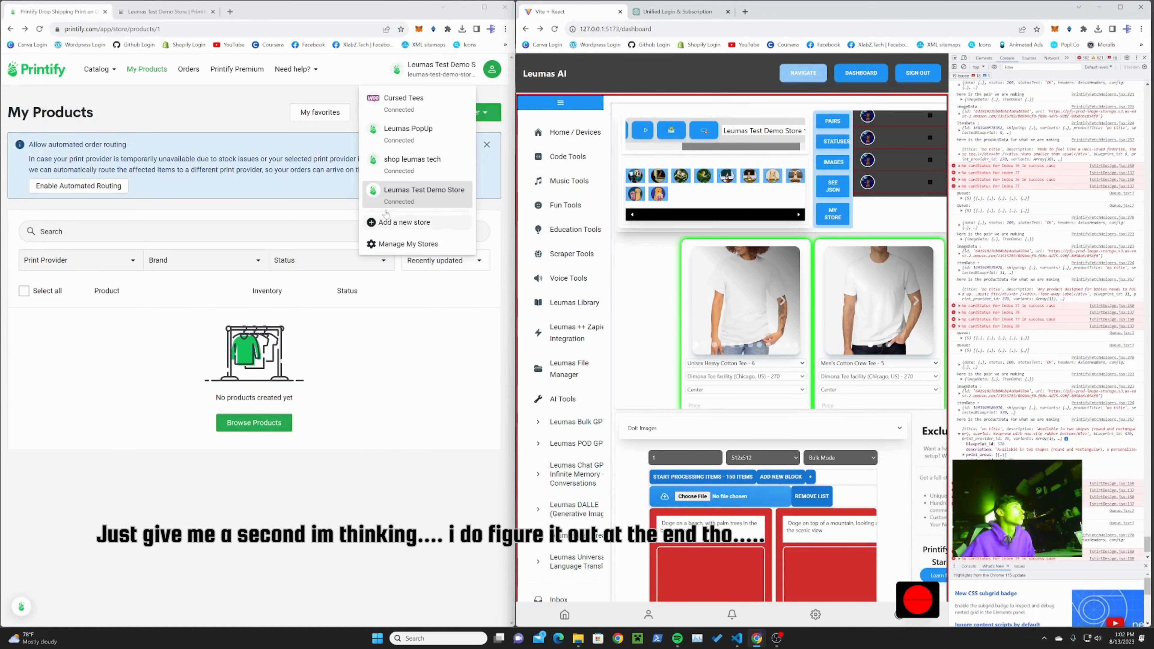
{"action": "left_click", "coordinate": [40, 29]}
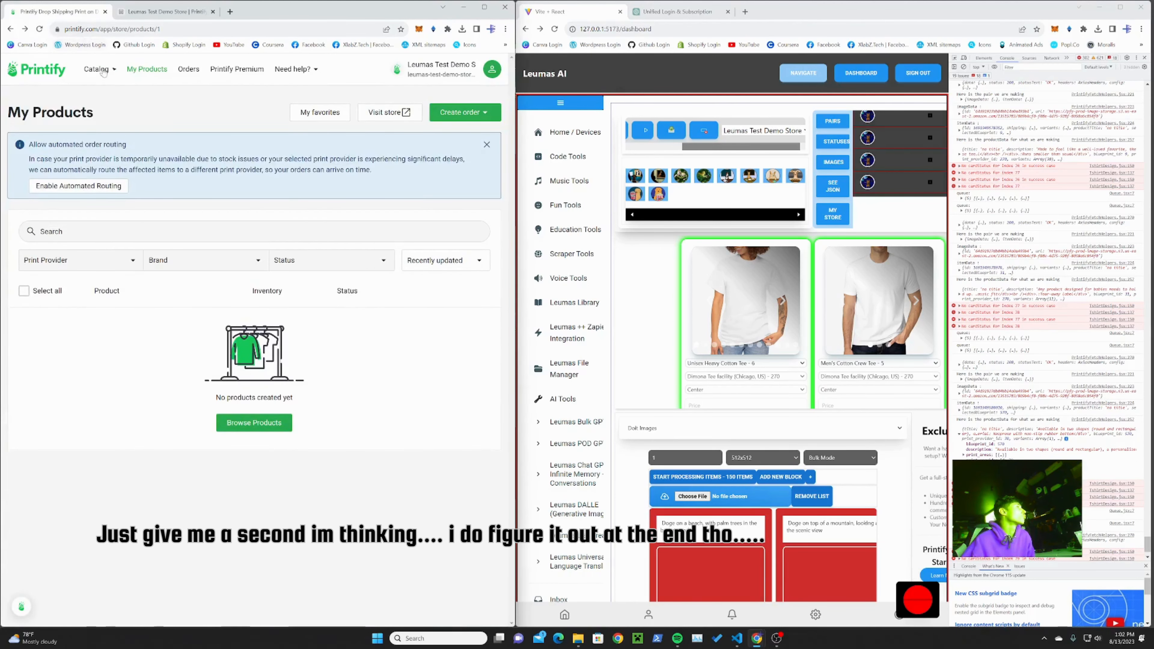
Step: View the Printify product lists of Leumas PopUp, shop leumas tech and Cursed Tees in turn to find the uploads
{"action": "left_click", "coordinate": [436, 69]}
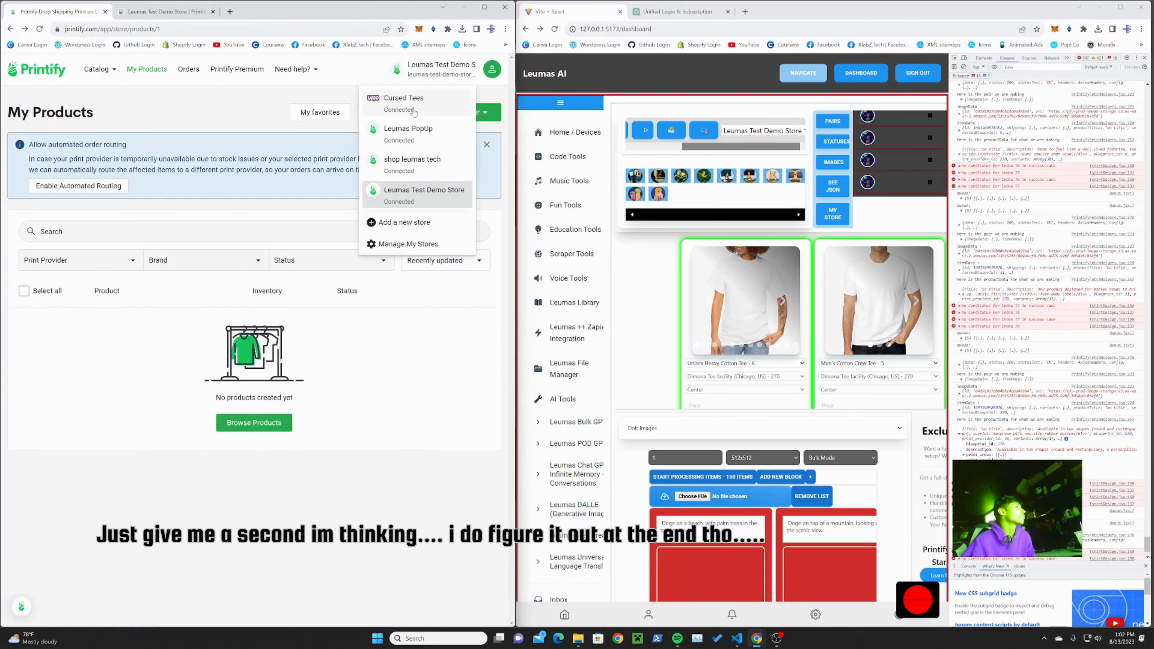
{"action": "left_click", "coordinate": [409, 132]}
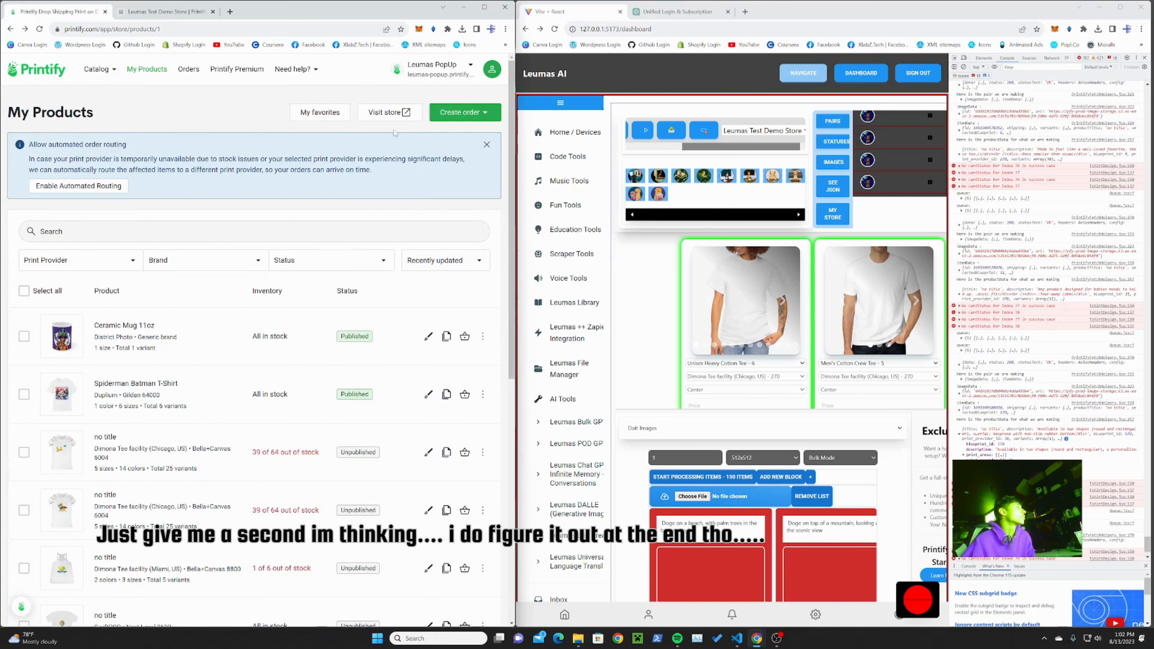
{"action": "left_click", "coordinate": [427, 73]}
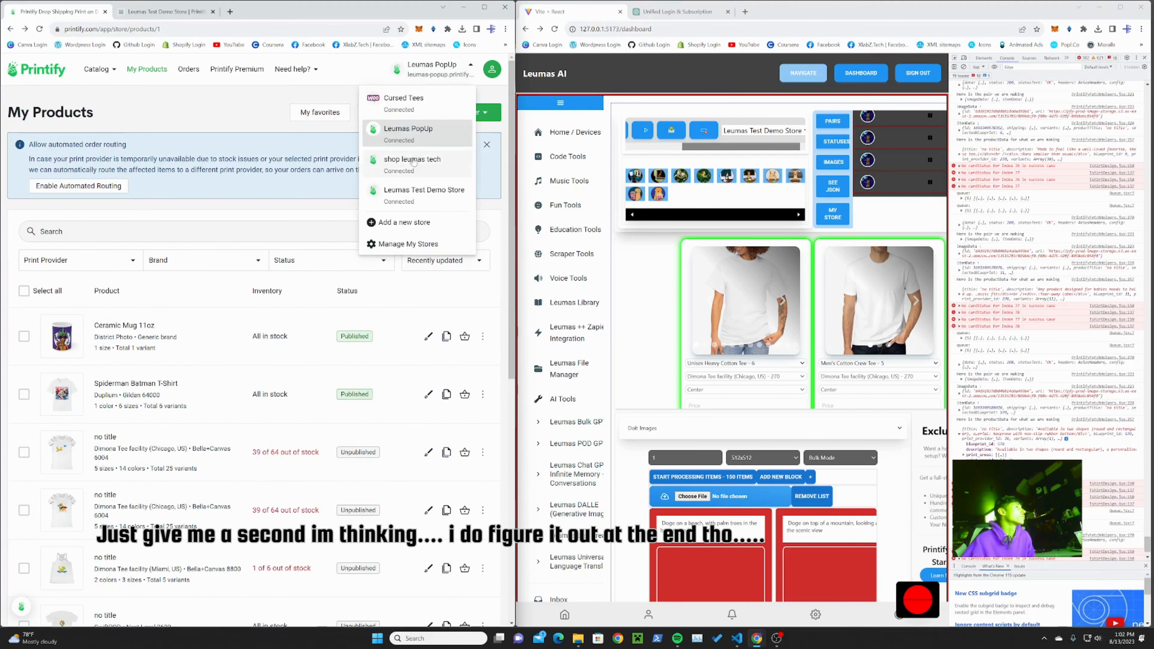
{"action": "left_click", "coordinate": [418, 164]}
{"action": "left_click", "coordinate": [431, 69]}
{"action": "left_click", "coordinate": [425, 96]}
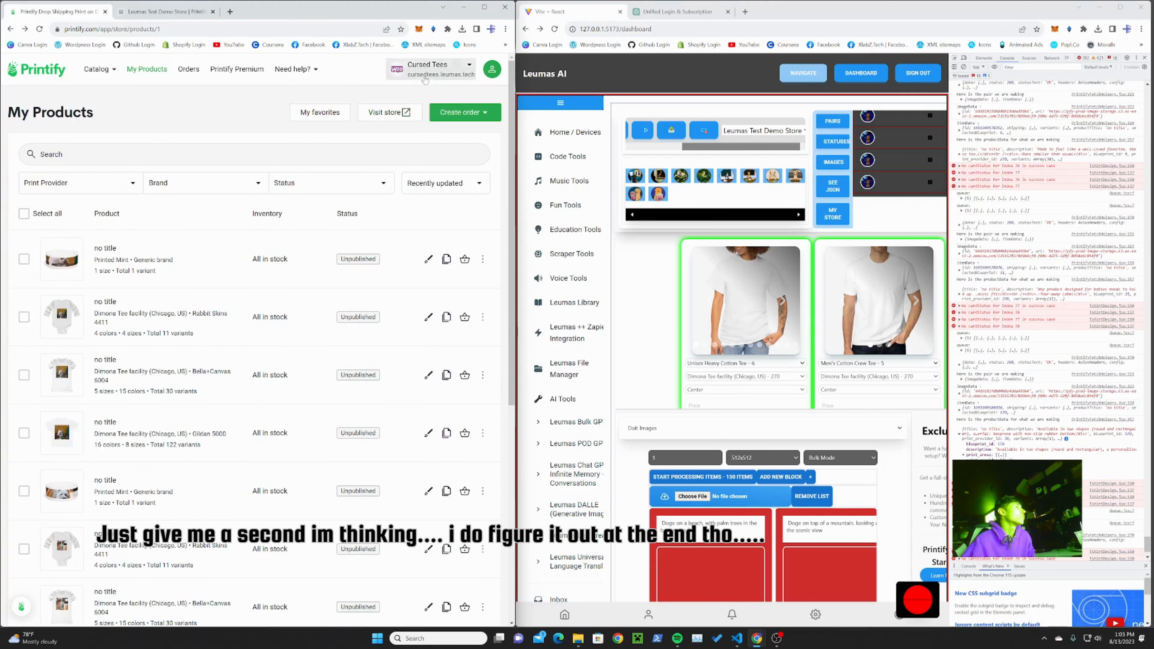
Step: Look through the Cursed Tees product list in Printify and check it against the store choices in the Leumas AI dashboard
{"action": "scroll", "coordinate": [307, 282], "scroll_direction": "down", "scroll_amount": 4}
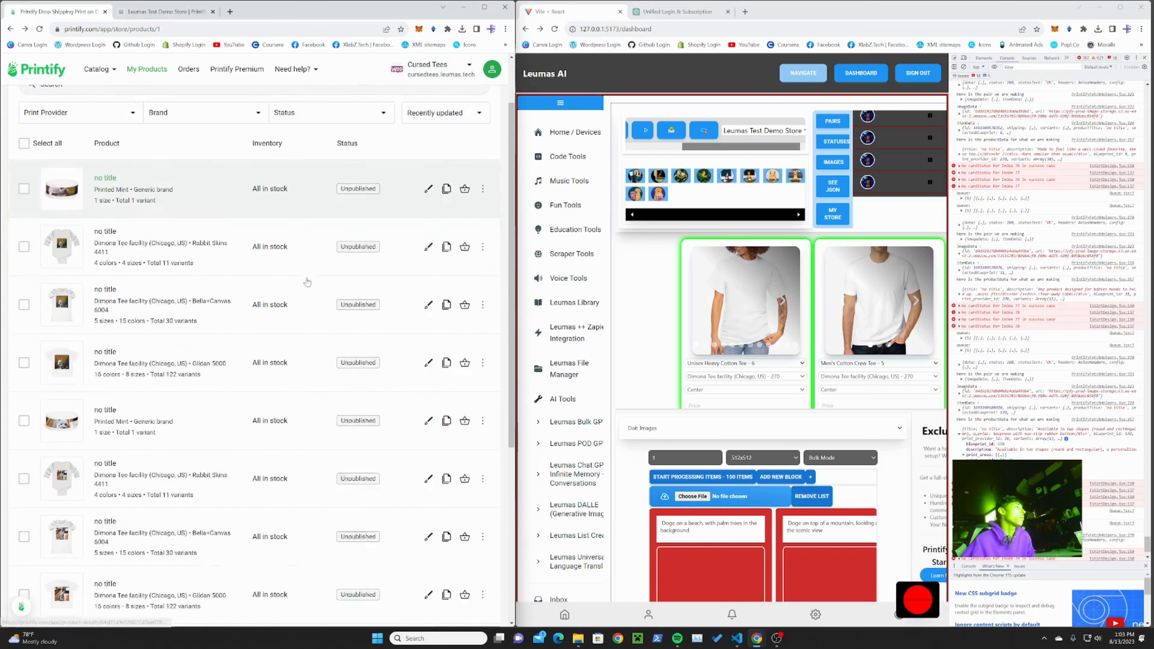
{"action": "scroll", "coordinate": [307, 282], "scroll_direction": "down", "scroll_amount": 4}
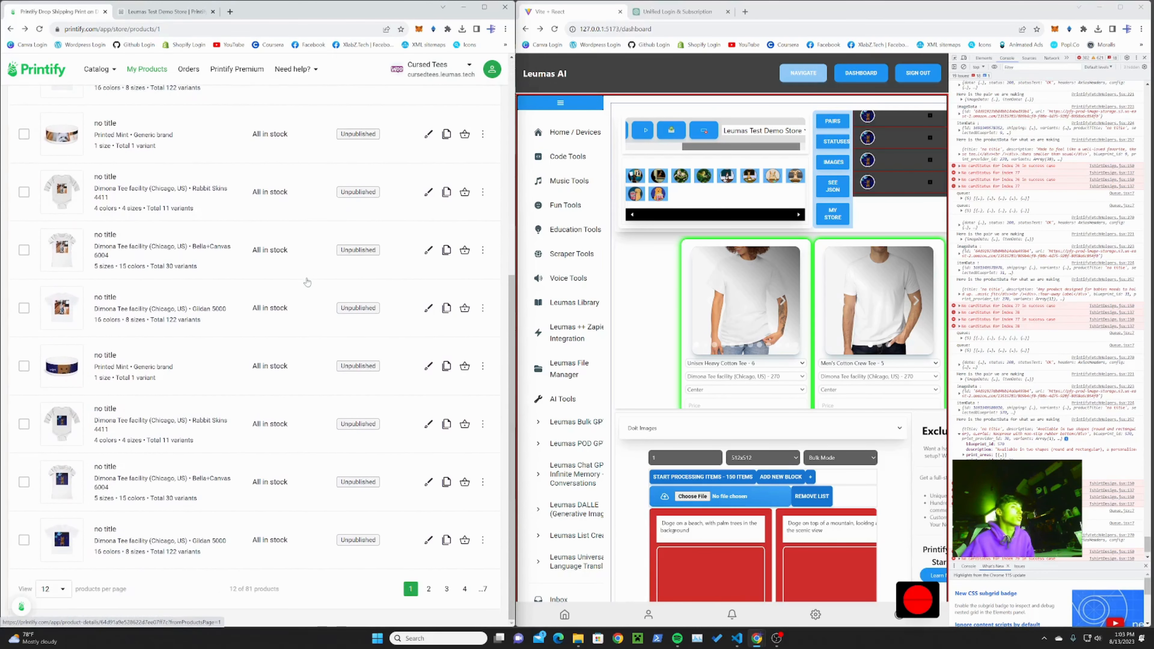
{"action": "left_click", "coordinate": [763, 131]}
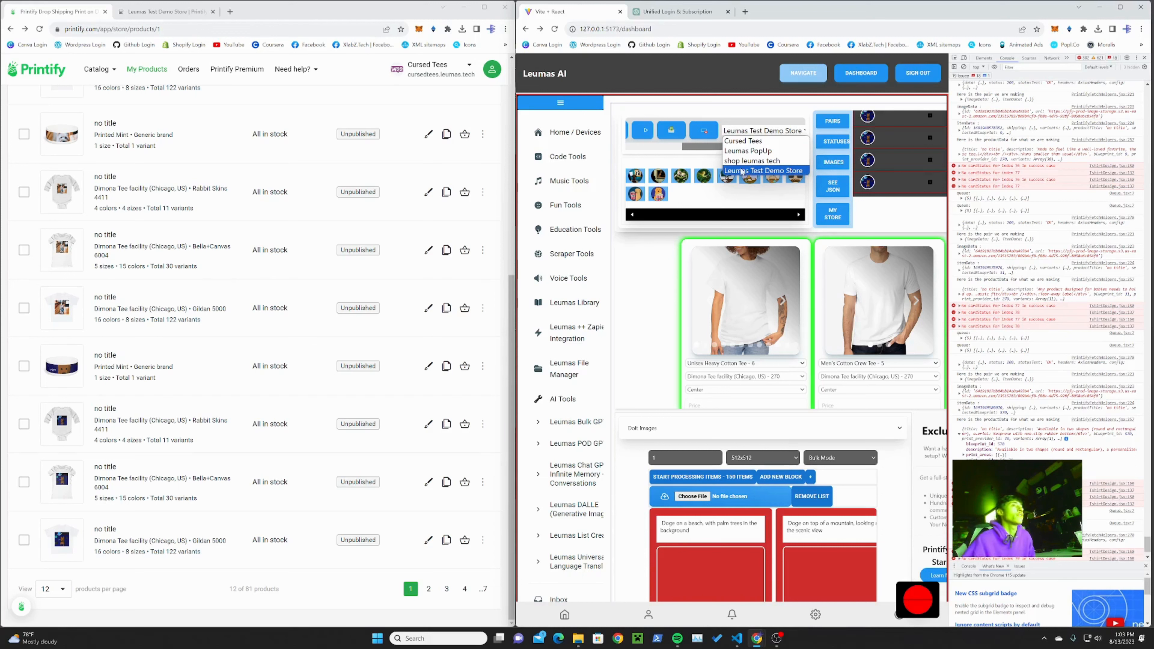
{"action": "left_click", "coordinate": [716, 163]}
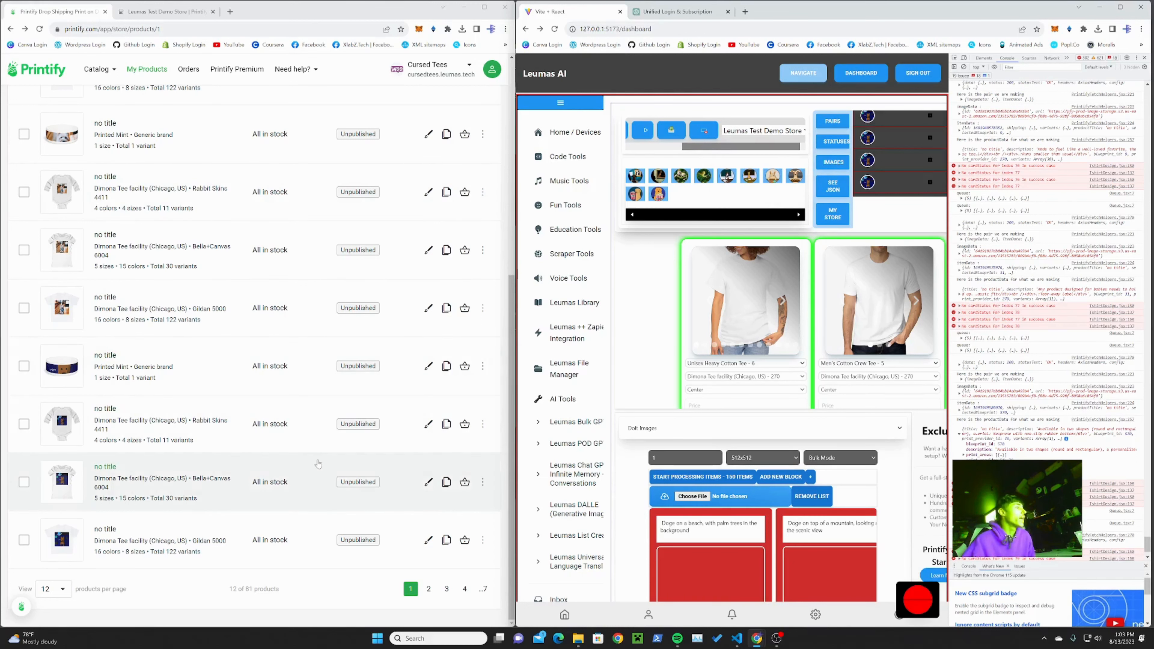
{"action": "scroll", "coordinate": [355, 445], "scroll_direction": "up", "scroll_amount": 2}
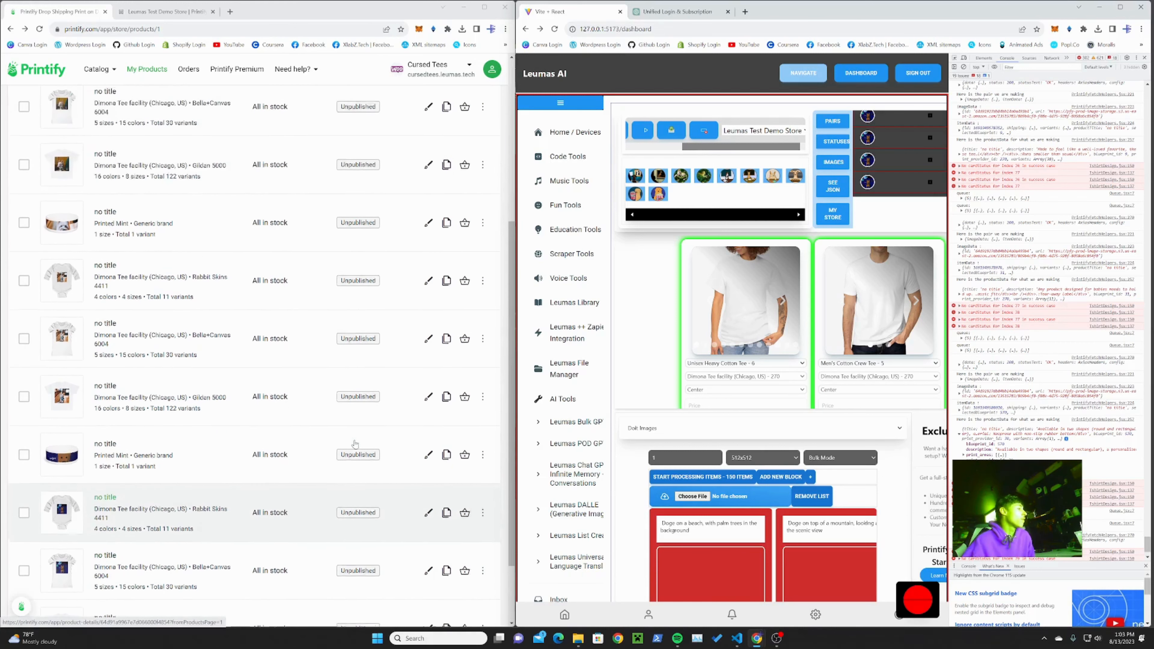
Step: Maximize the Printify window and open the last untitled Gildan 5000 T-shirt on the first page of Cursed Tees products
{"action": "left_click", "coordinate": [484, 7]}
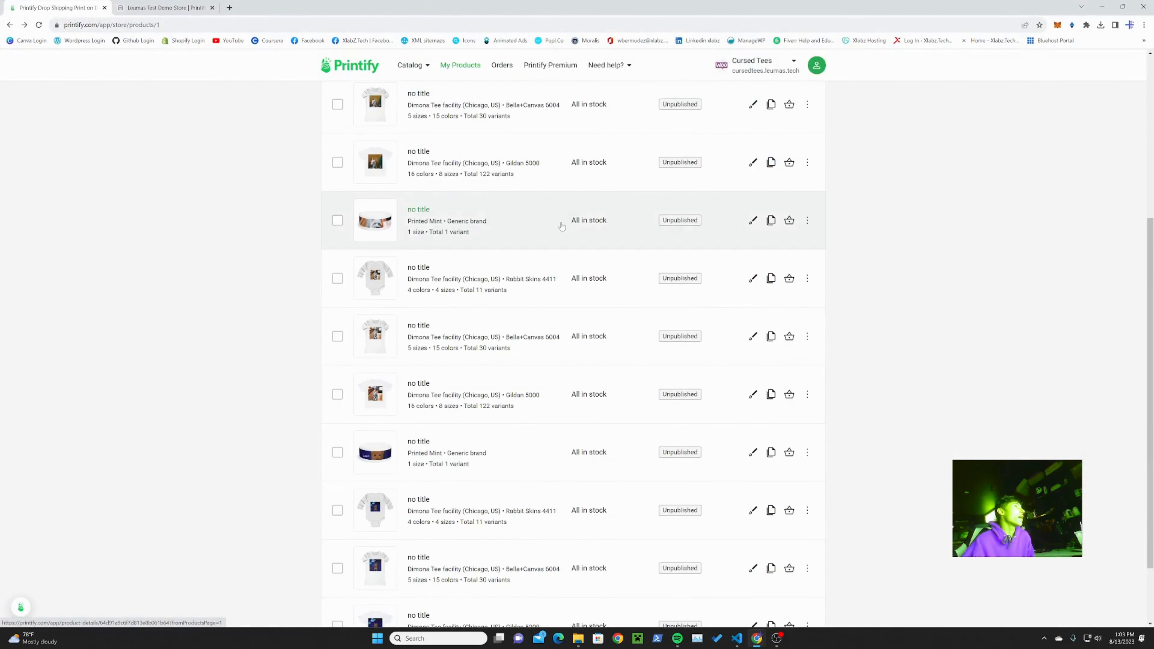
{"action": "scroll", "coordinate": [562, 226], "scroll_direction": "up", "scroll_amount": 6}
{"action": "scroll", "coordinate": [529, 234], "scroll_direction": "down", "scroll_amount": 4}
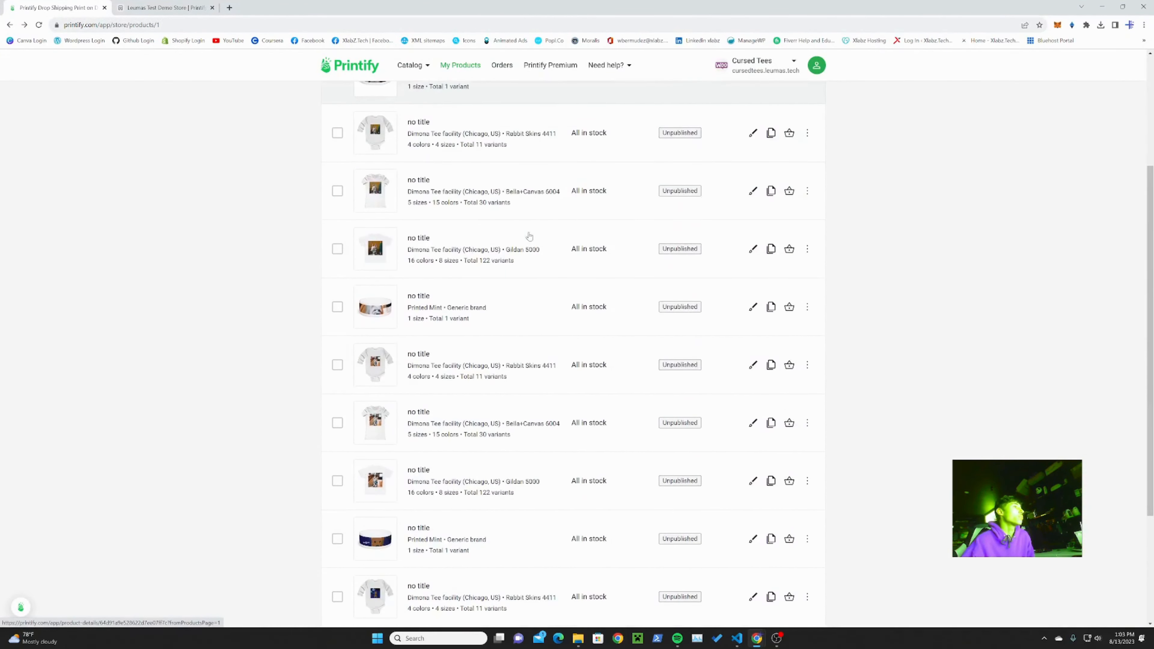
{"action": "scroll", "coordinate": [529, 234], "scroll_direction": "down", "scroll_amount": 4}
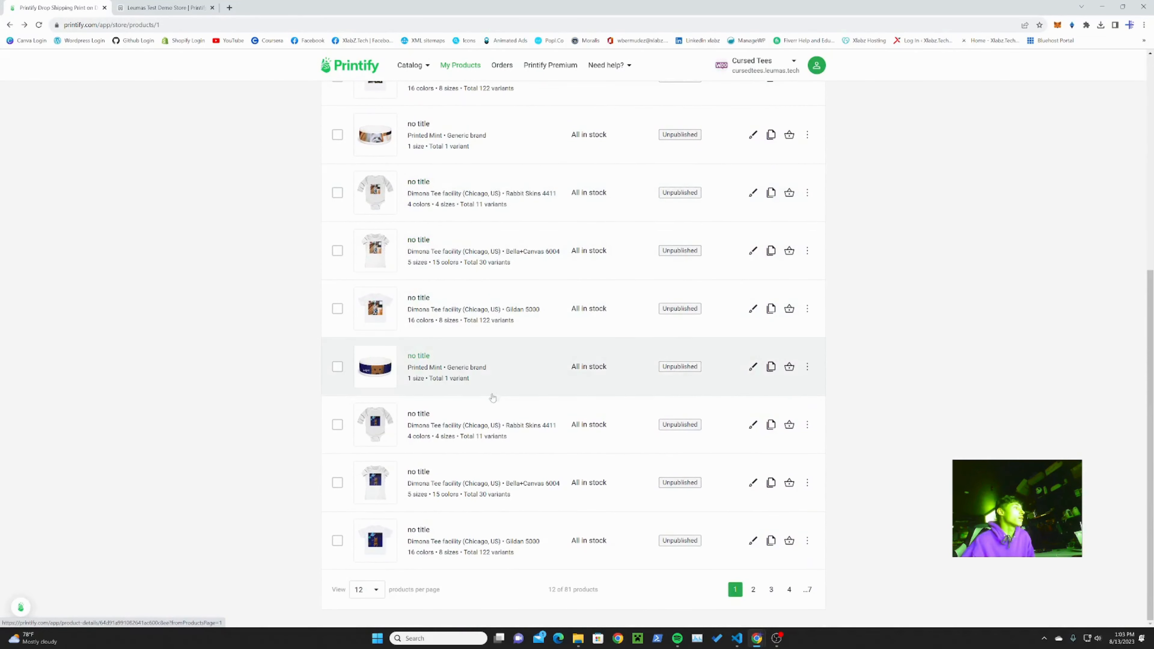
{"action": "left_click", "coordinate": [415, 531]}
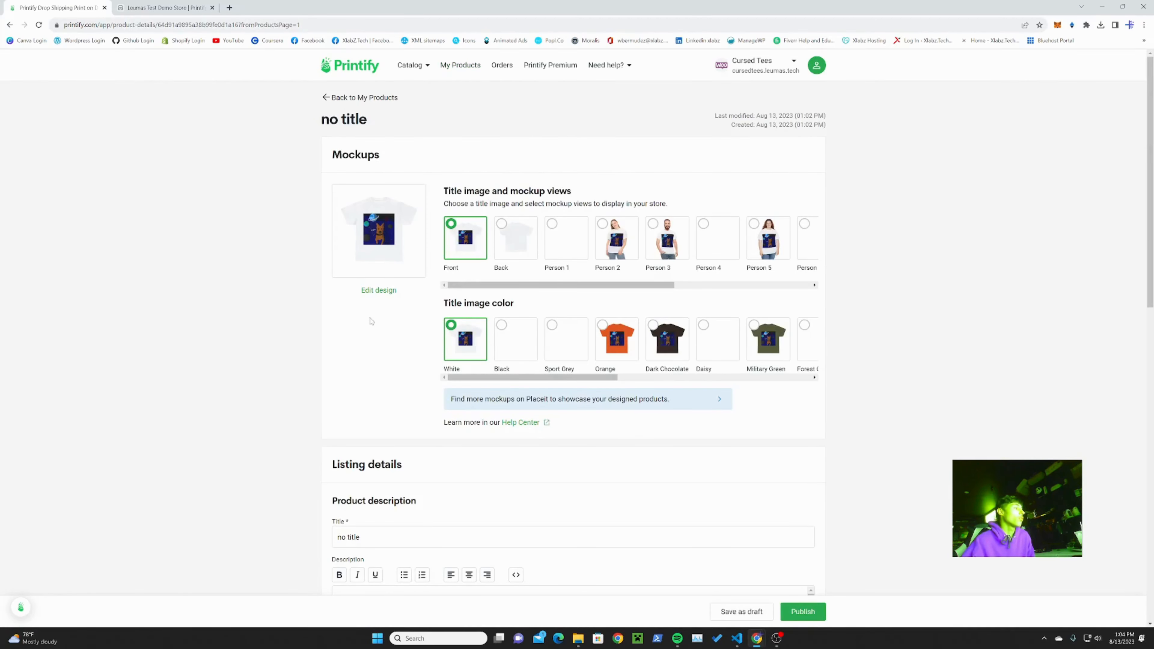
Step: Review the T-shirt's mockups and listing details, and set the profit to USD 20 for all its variants
{"action": "scroll", "coordinate": [372, 321], "scroll_direction": "down", "scroll_amount": 5}
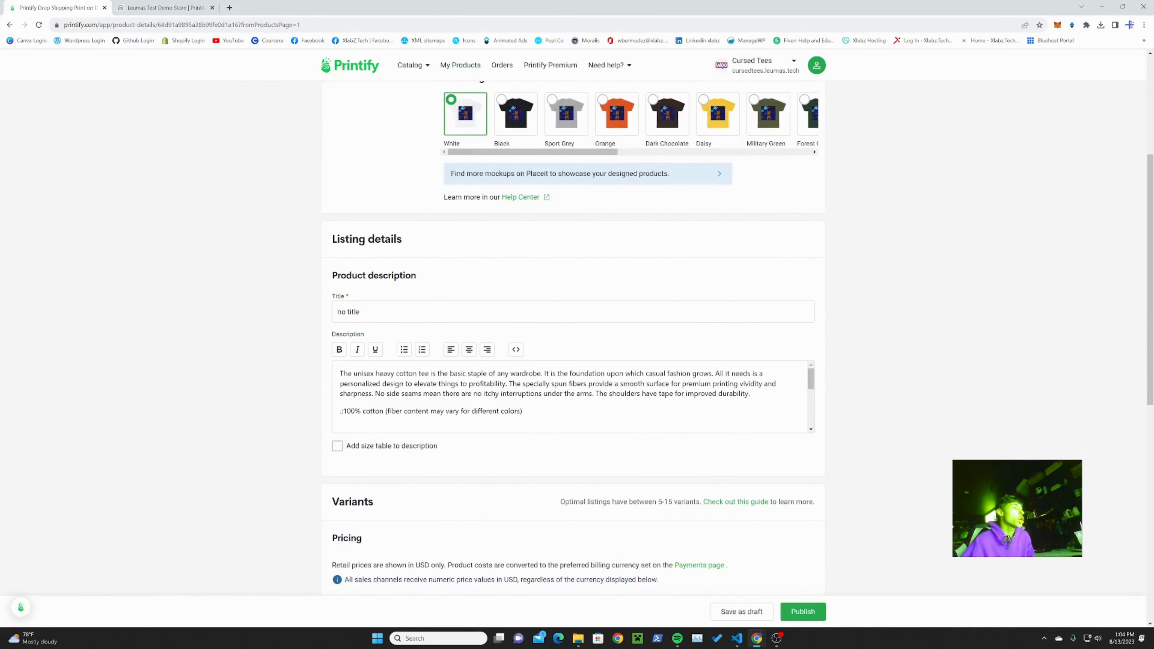
{"action": "scroll", "coordinate": [559, 382], "scroll_direction": "up", "scroll_amount": 5}
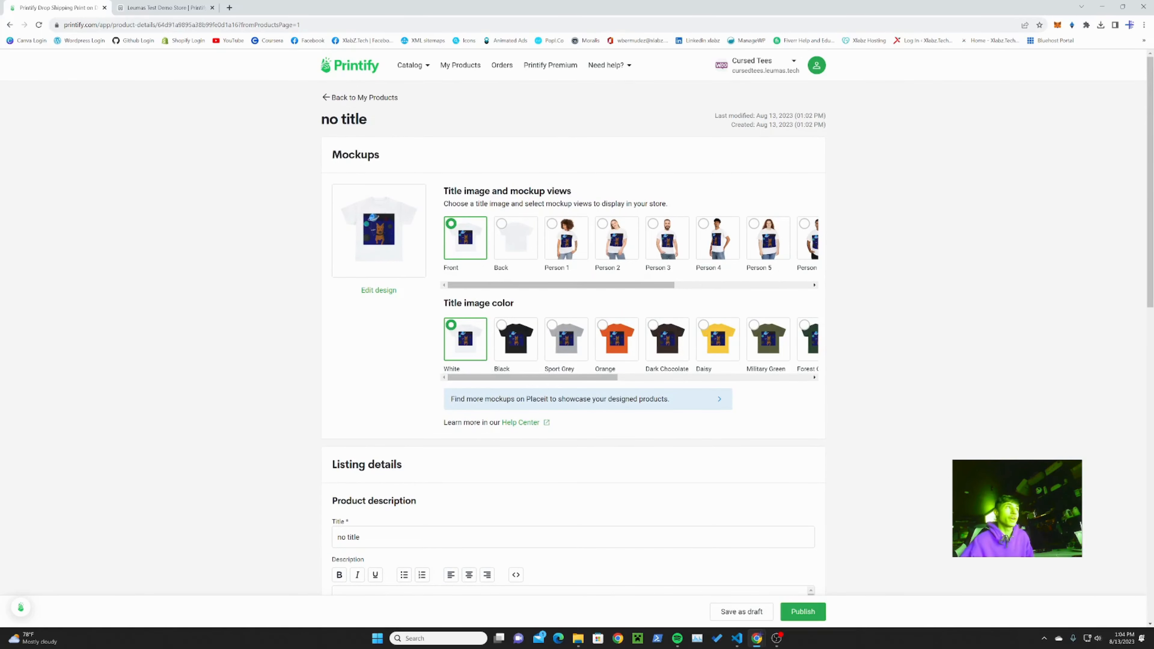
{"action": "scroll", "coordinate": [567, 314], "scroll_direction": "down", "scroll_amount": 2}
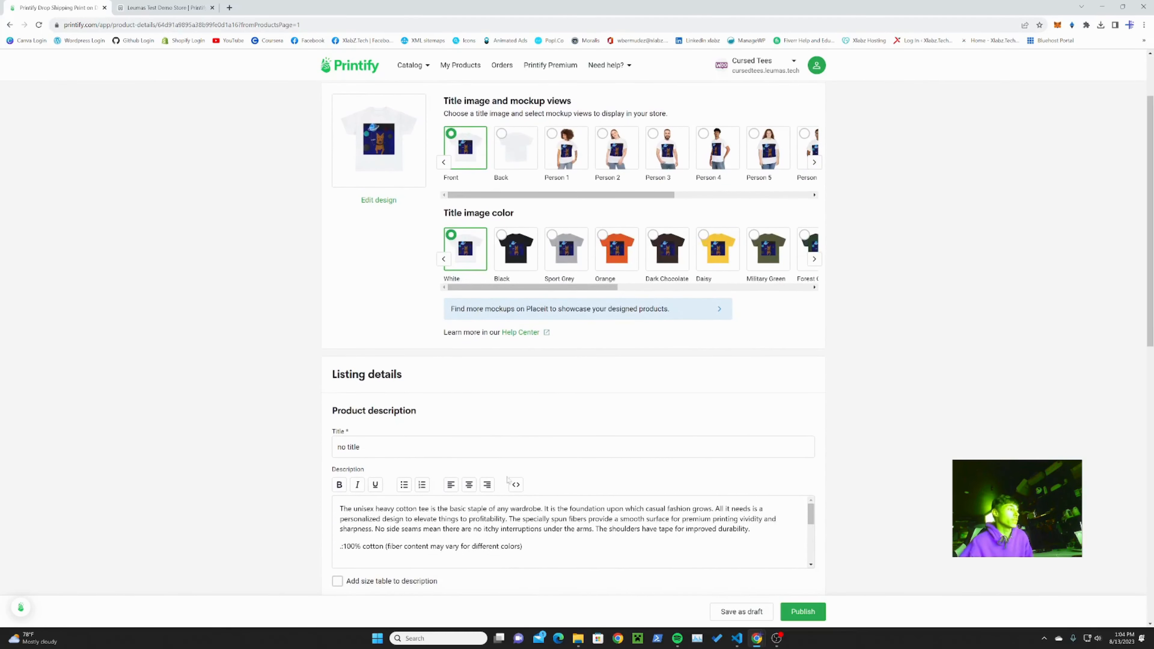
{"action": "scroll", "coordinate": [889, 574], "scroll_direction": "down", "scroll_amount": 4}
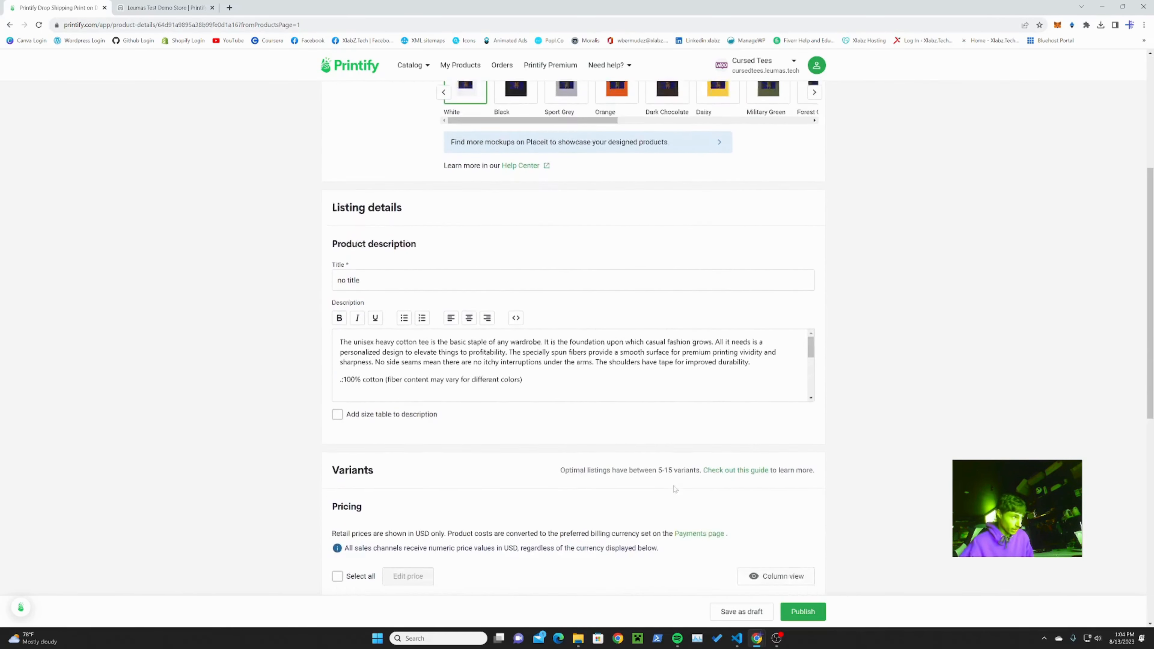
{"action": "scroll", "coordinate": [722, 490], "scroll_direction": "down", "scroll_amount": 3}
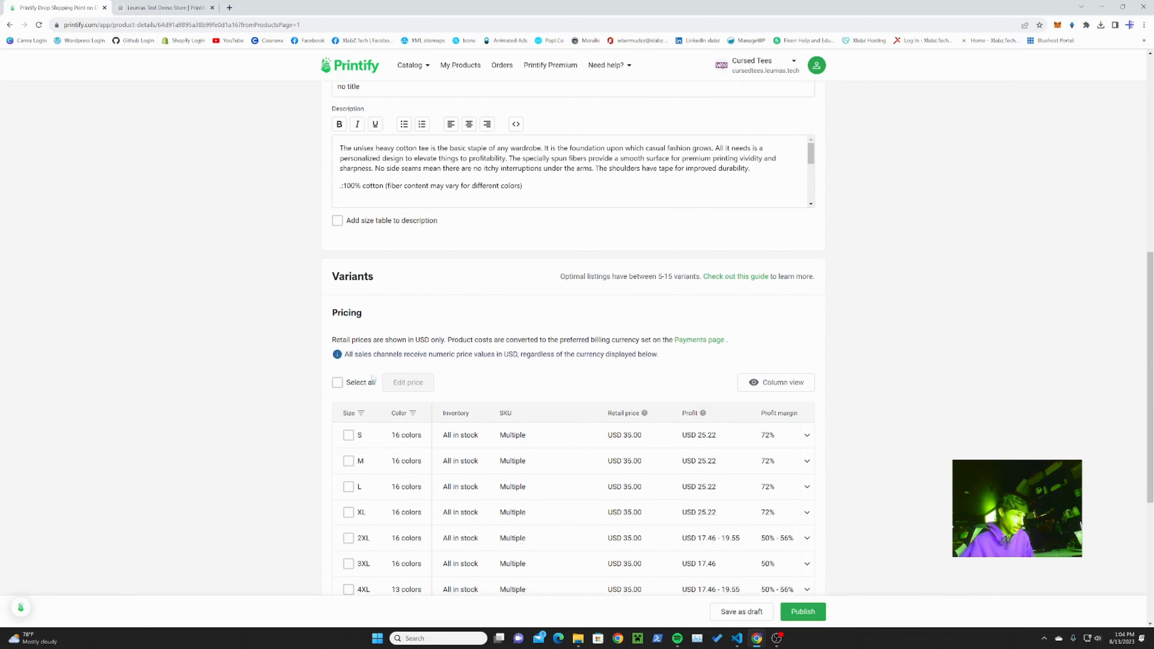
{"action": "left_click", "coordinate": [337, 382]}
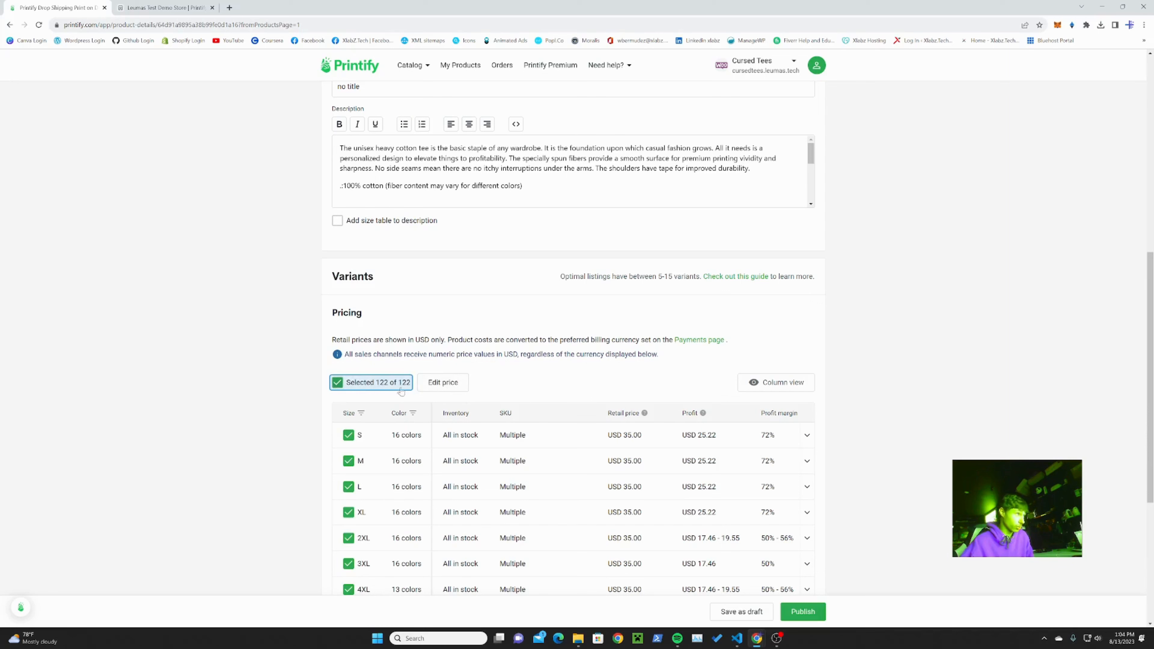
{"action": "left_click", "coordinate": [432, 384]}
{"action": "left_click", "coordinate": [569, 316]}
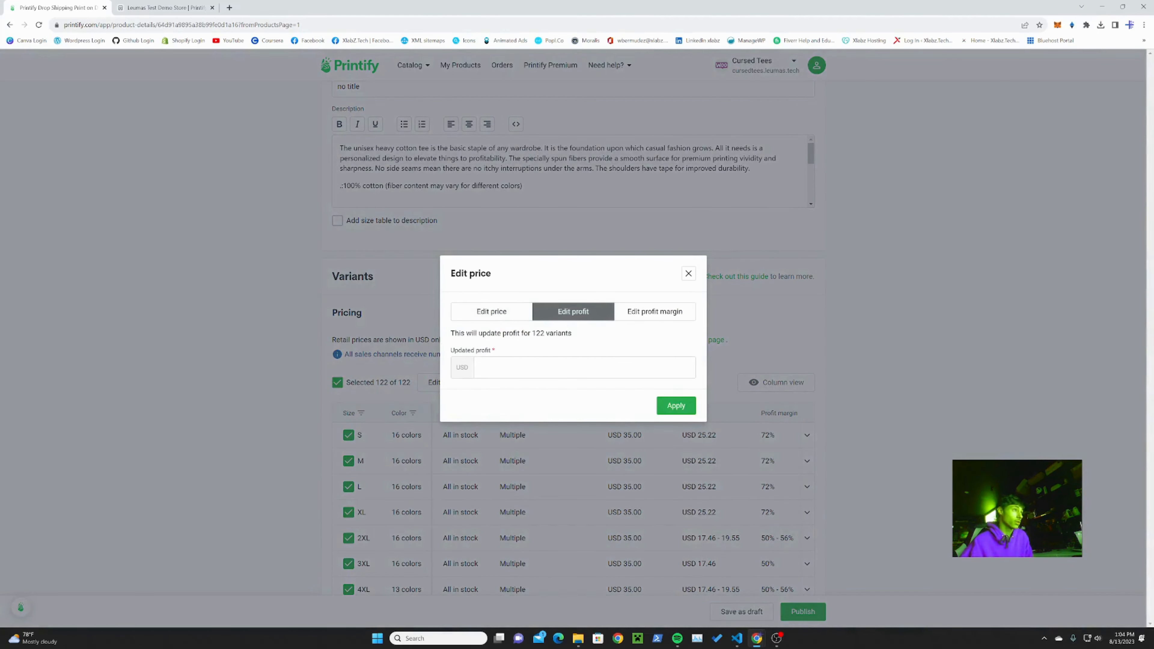
{"action": "type", "text": "20"}
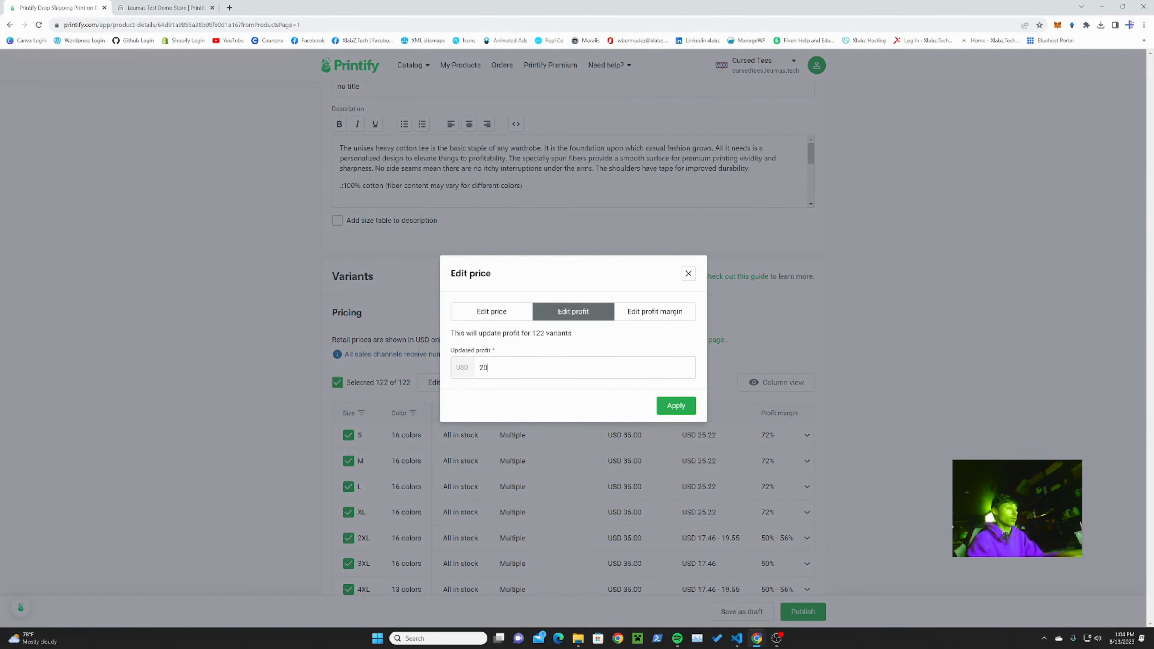
{"action": "left_click", "coordinate": [670, 406]}
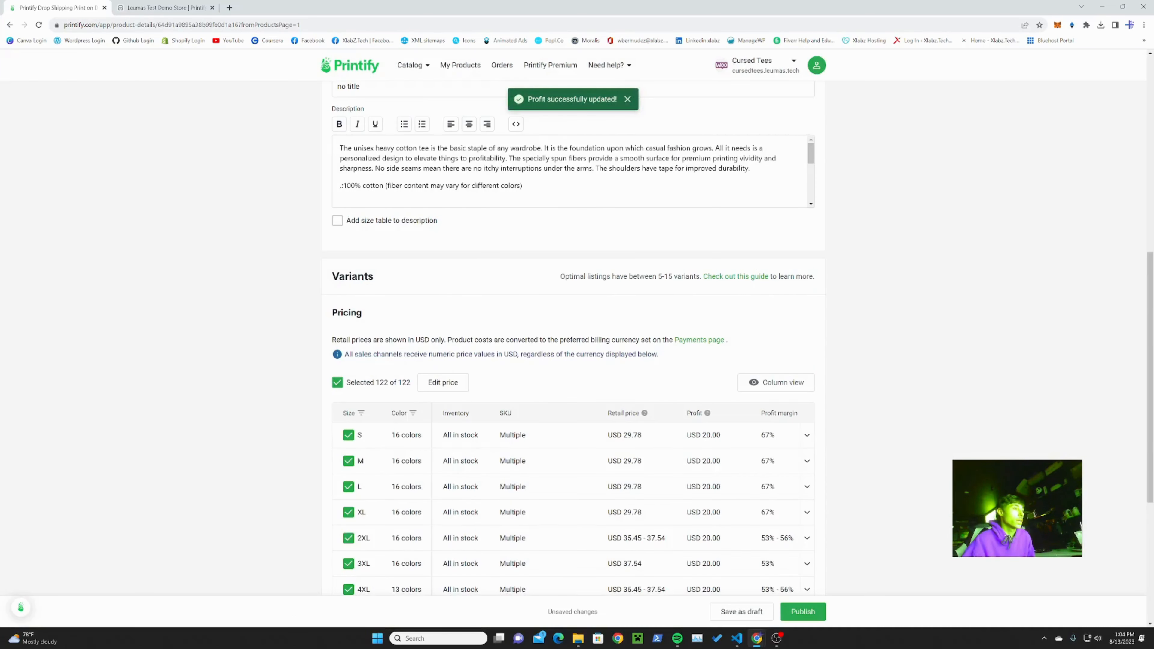
{"action": "left_click", "coordinate": [436, 382]}
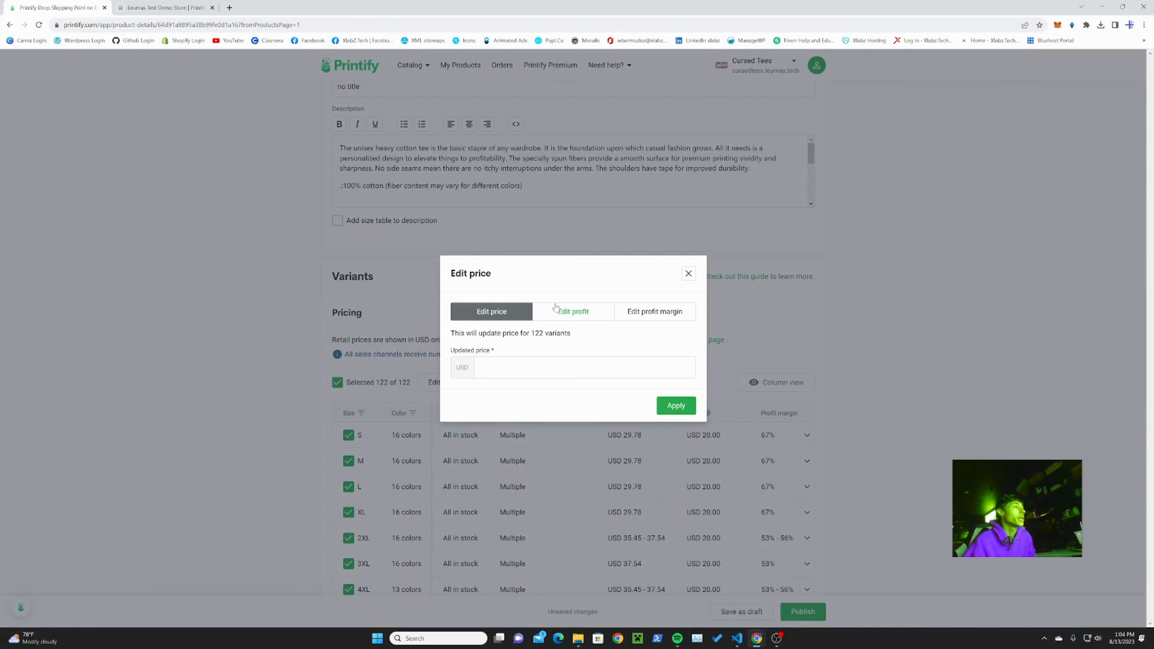
{"action": "left_click", "coordinate": [688, 273]}
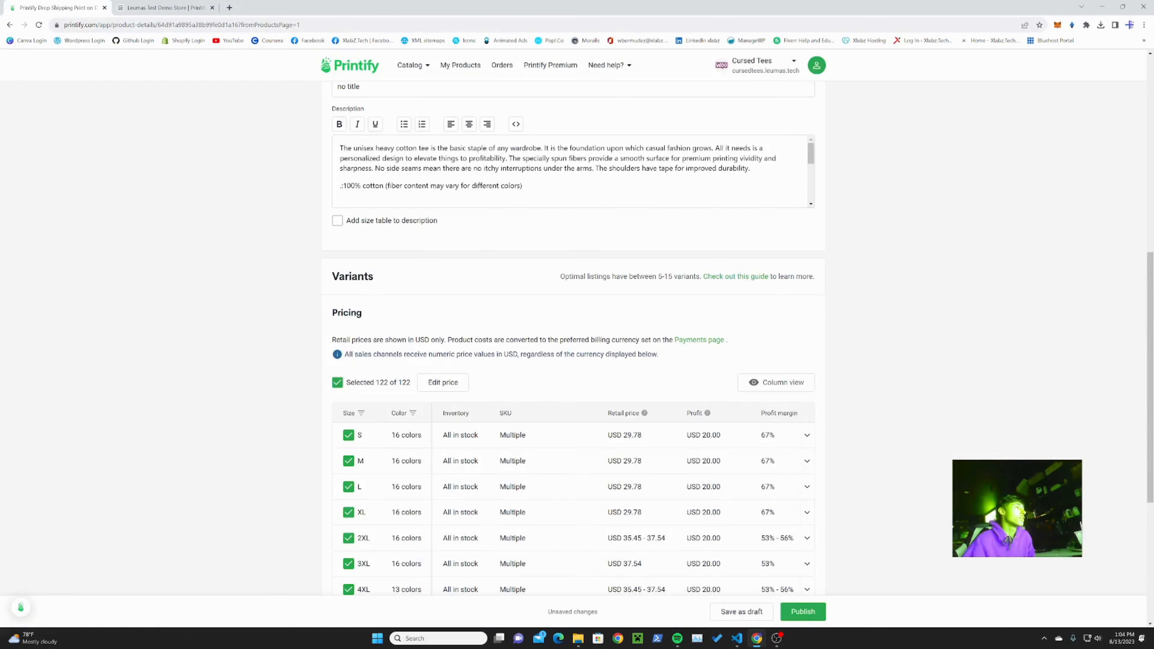
Step: Title the T-shirt "This is a published product 8/13/23 leumas test pod video" and publish it to the store
{"action": "scroll", "coordinate": [648, 302], "scroll_direction": "up", "scroll_amount": 6}
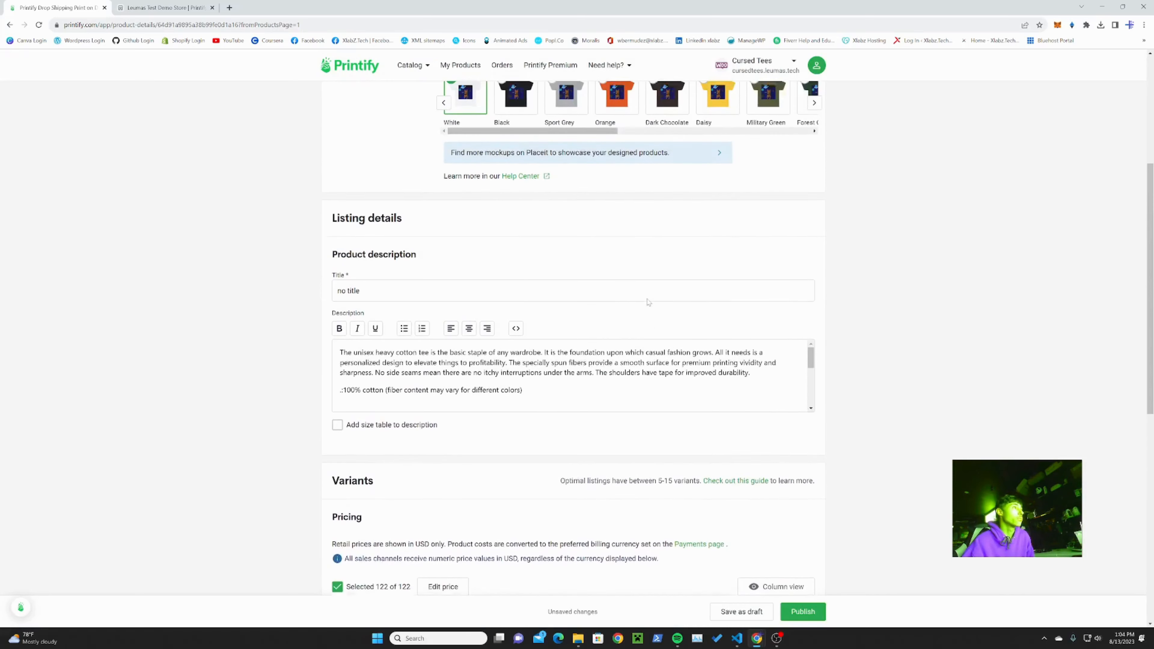
{"action": "left_click_drag", "start_coordinate": [393, 357], "coordinate": [290, 360]}
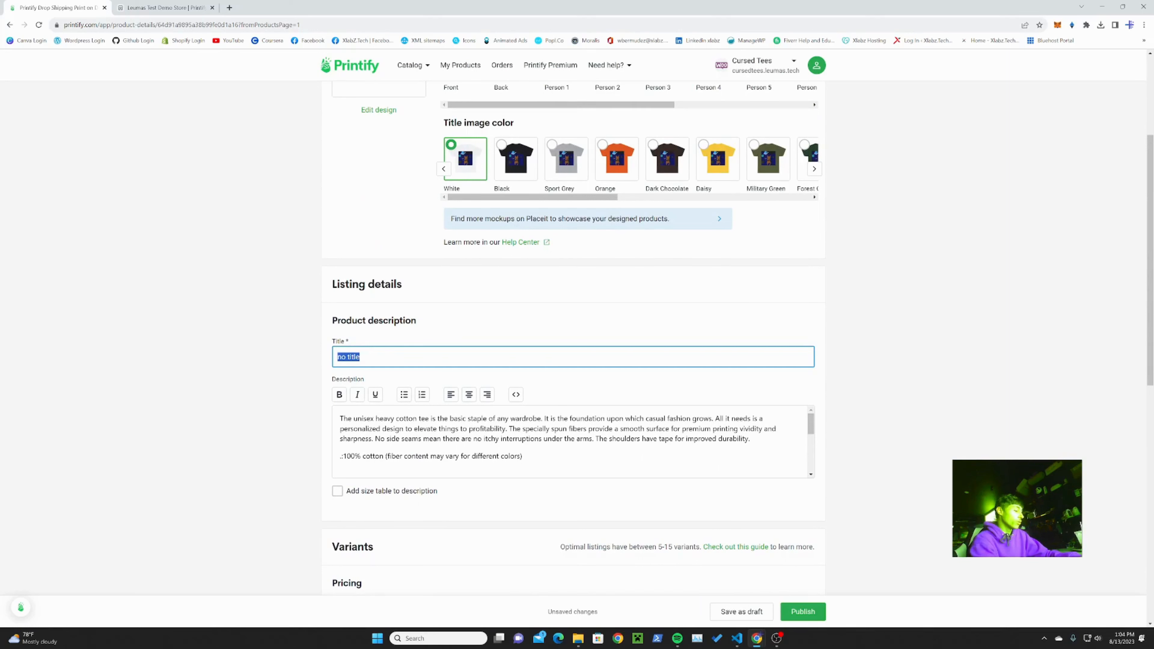
{"action": "type", "text": "This is a"}
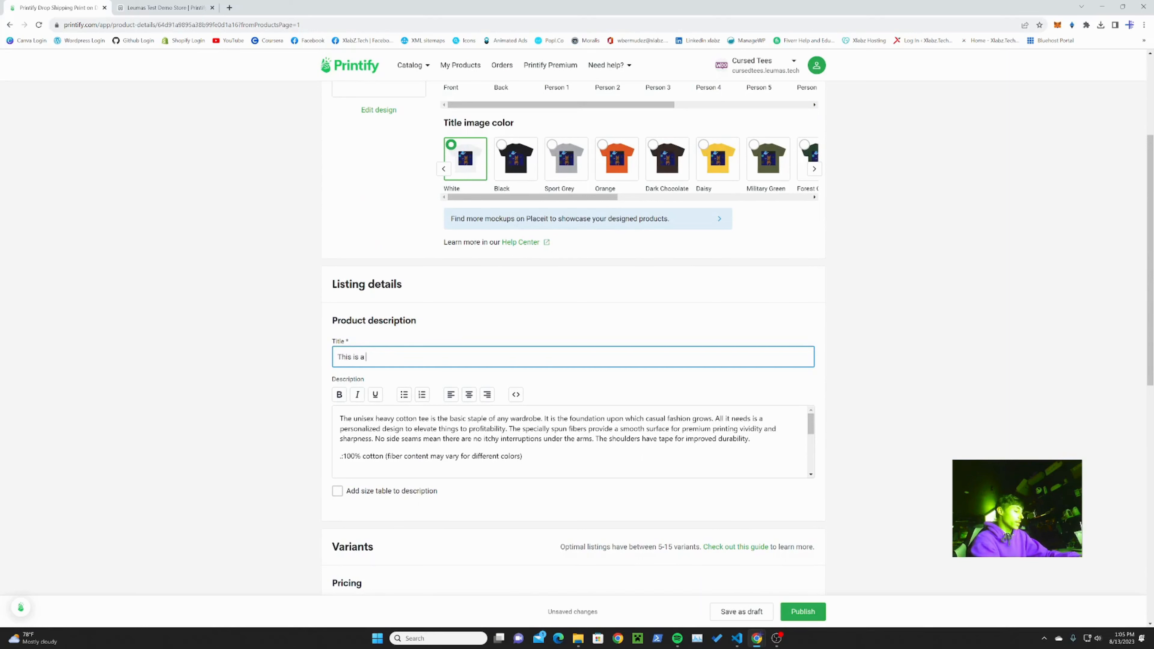
{"action": "type", "text": " published product 9"}
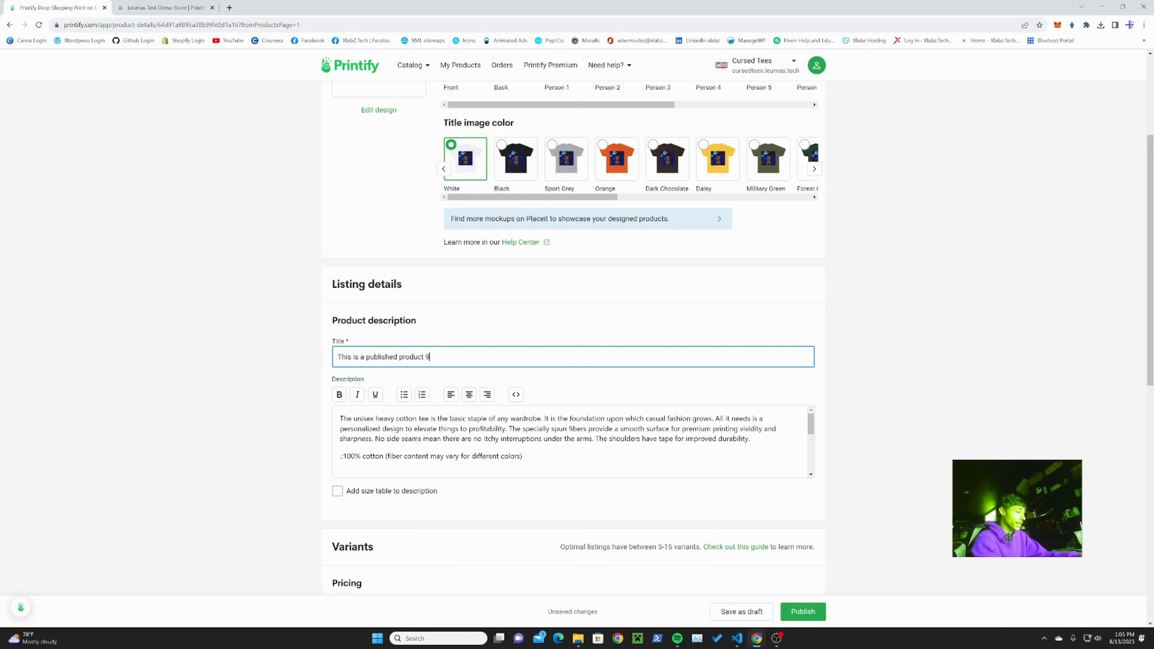
{"action": "key", "text": "BackSpace"}
{"action": "type", "text": "8/13"}
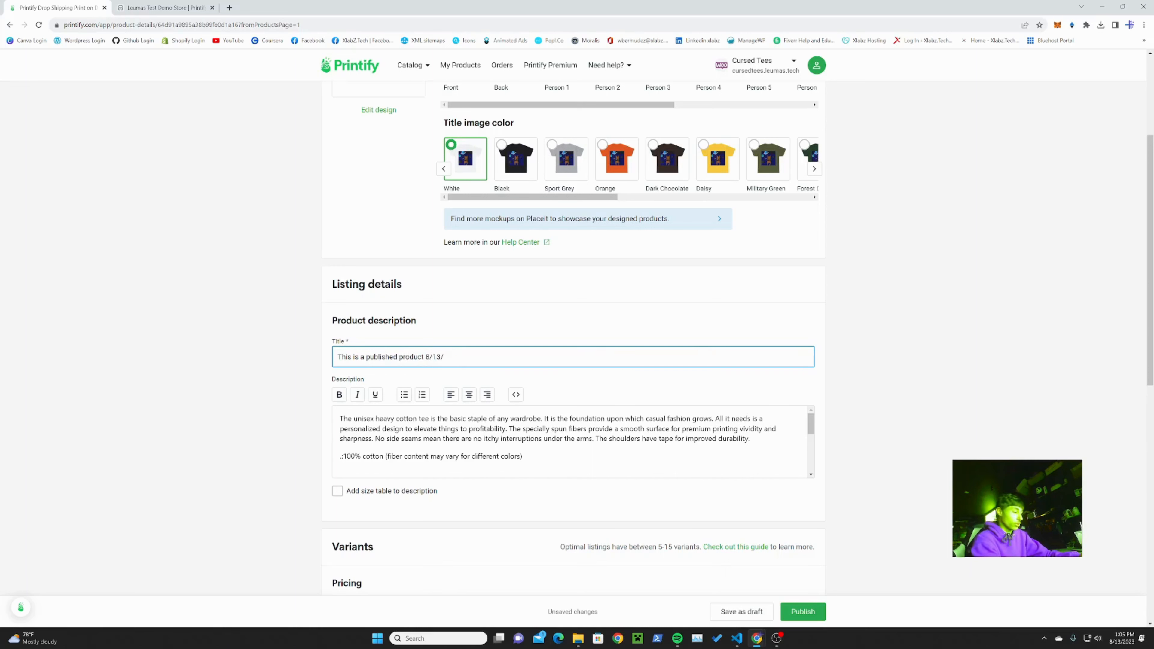
{"action": "type", "text": "/23 leumas test pod video"}
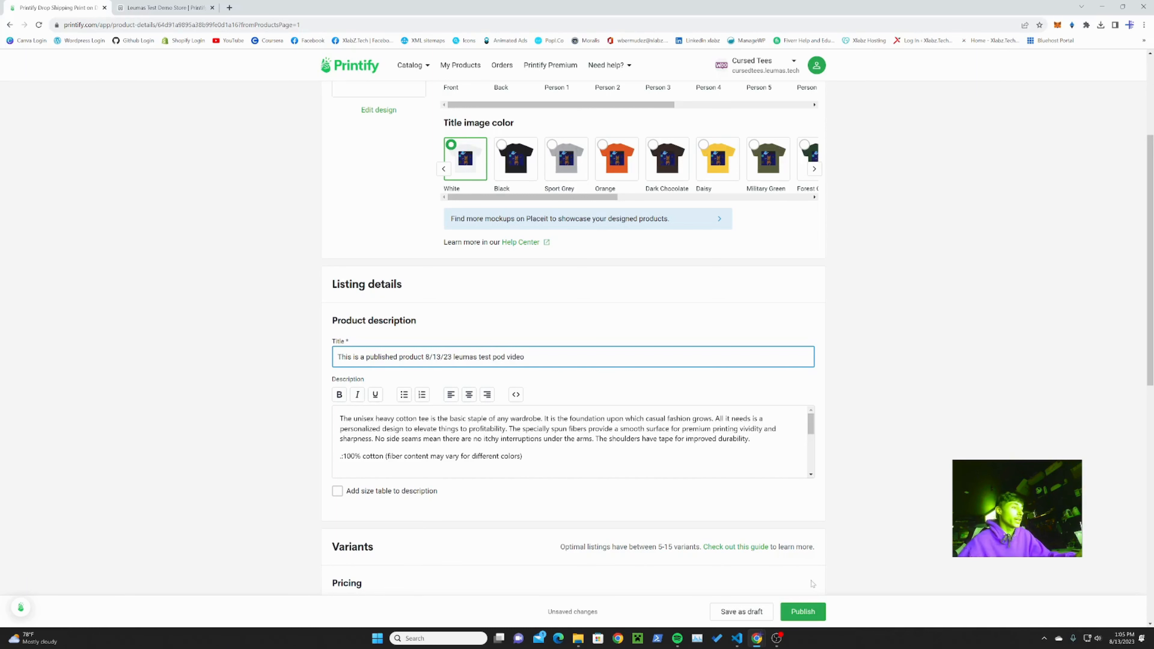
{"action": "left_click", "coordinate": [803, 612]}
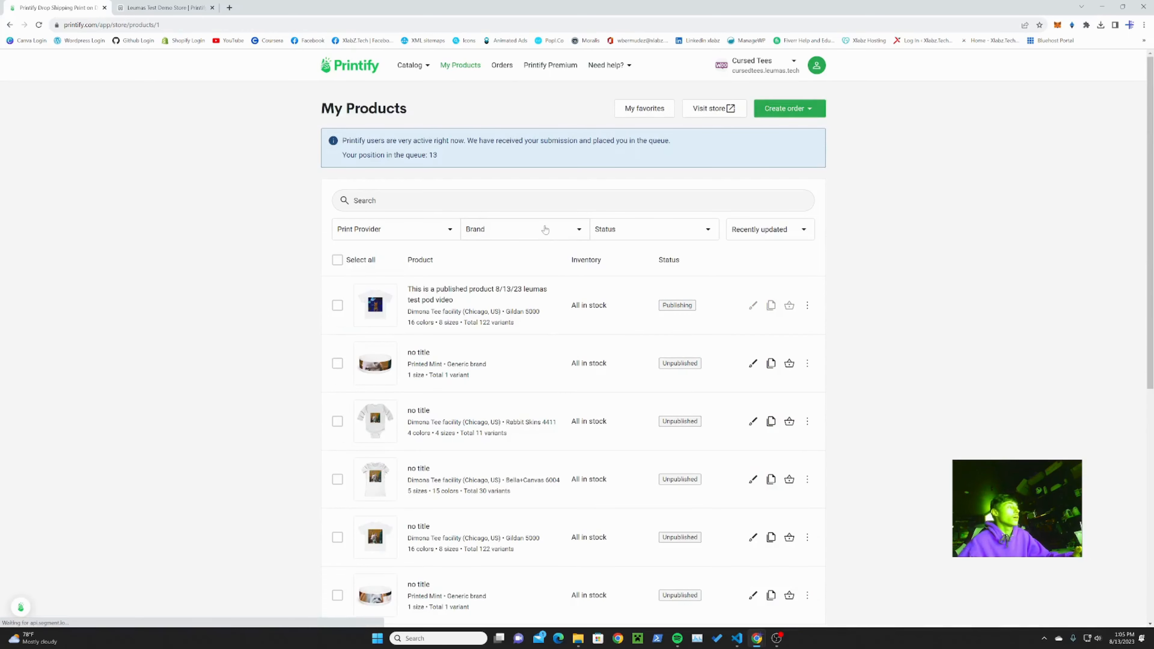
Step: Open the Cursed Tees storefront at cursedtees.leumas.tech in a new browser tab
{"action": "left_click", "coordinate": [229, 7]}
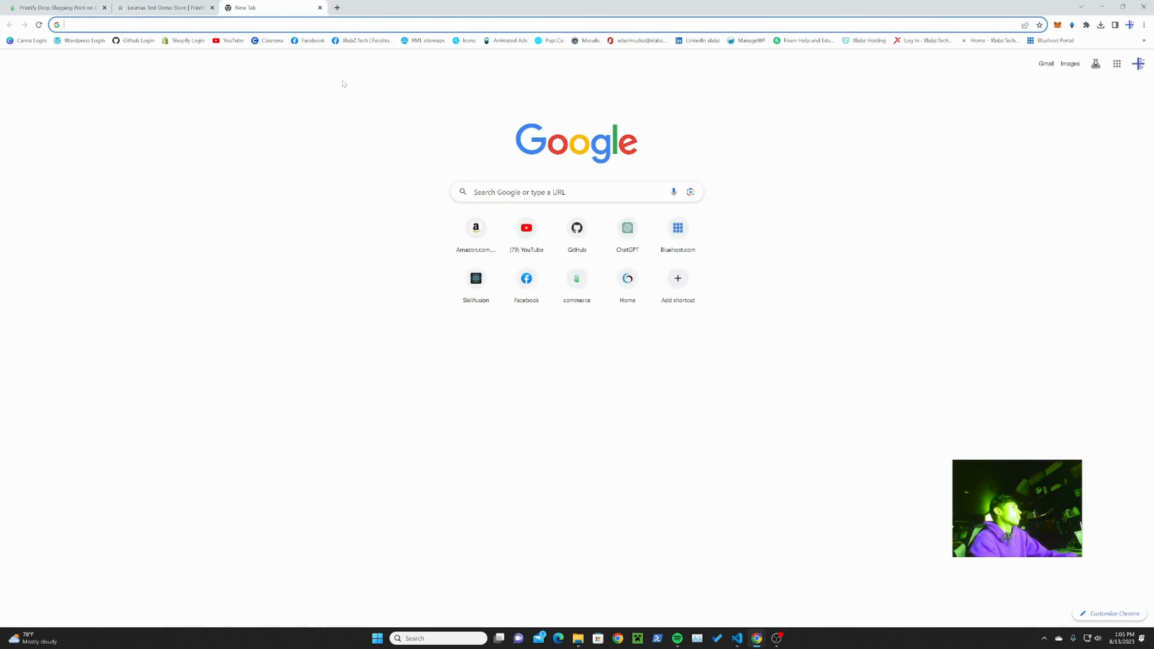
{"action": "type", "text": "cursed"}
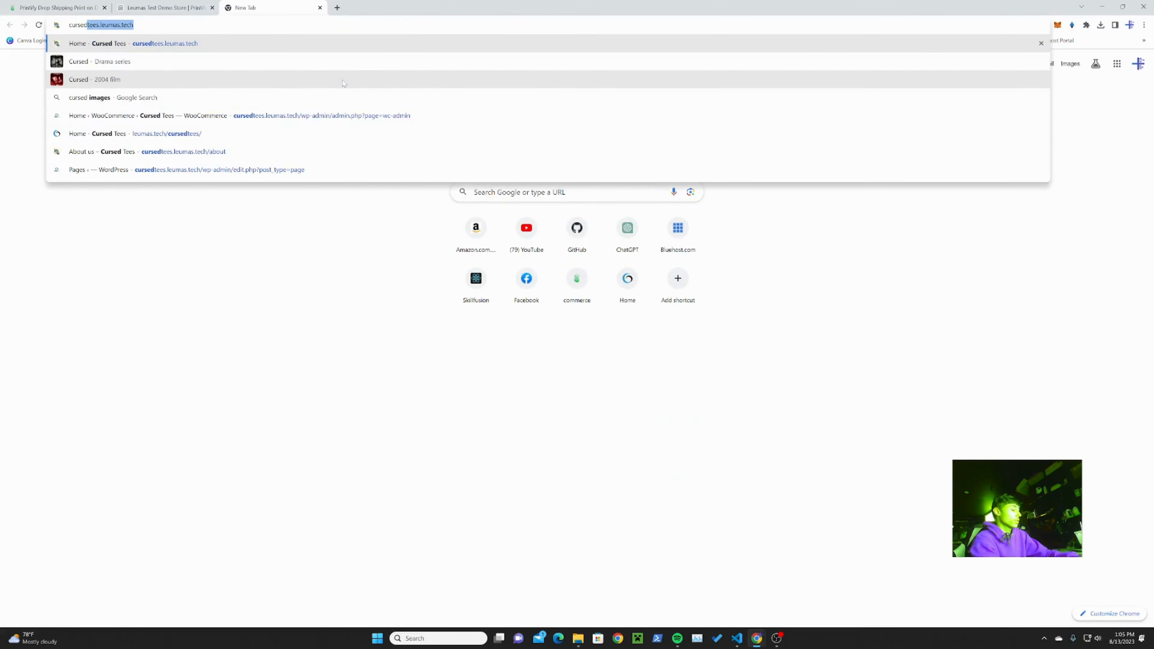
{"action": "type", "text": "tees.leumas.tech"}
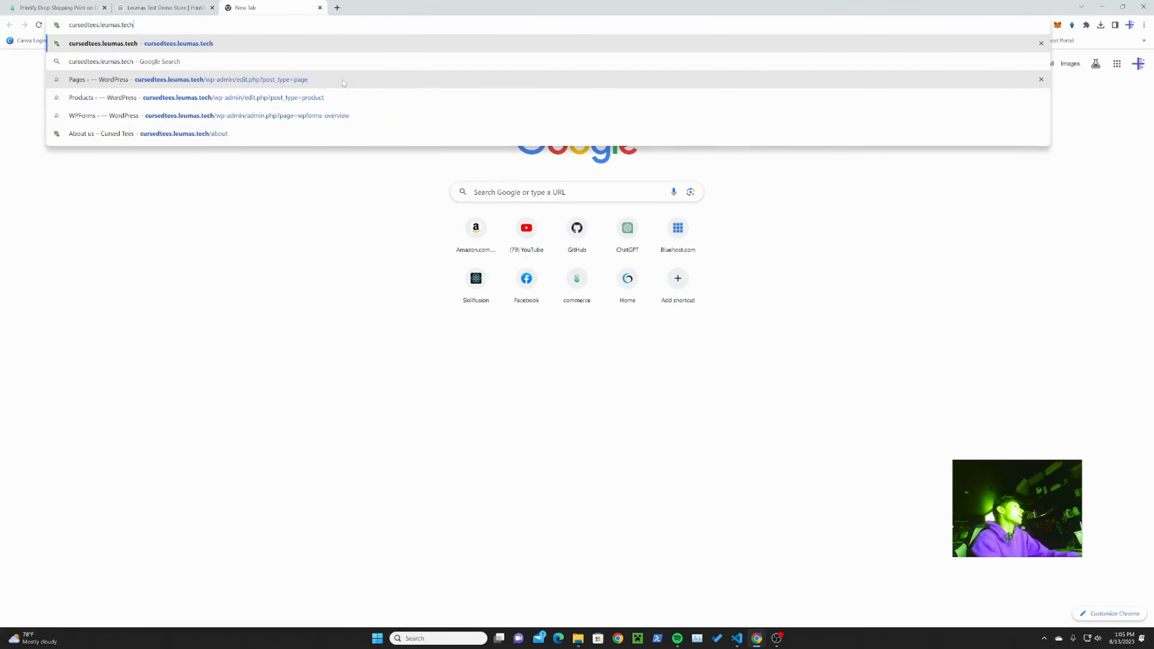
{"action": "key", "text": "Return"}
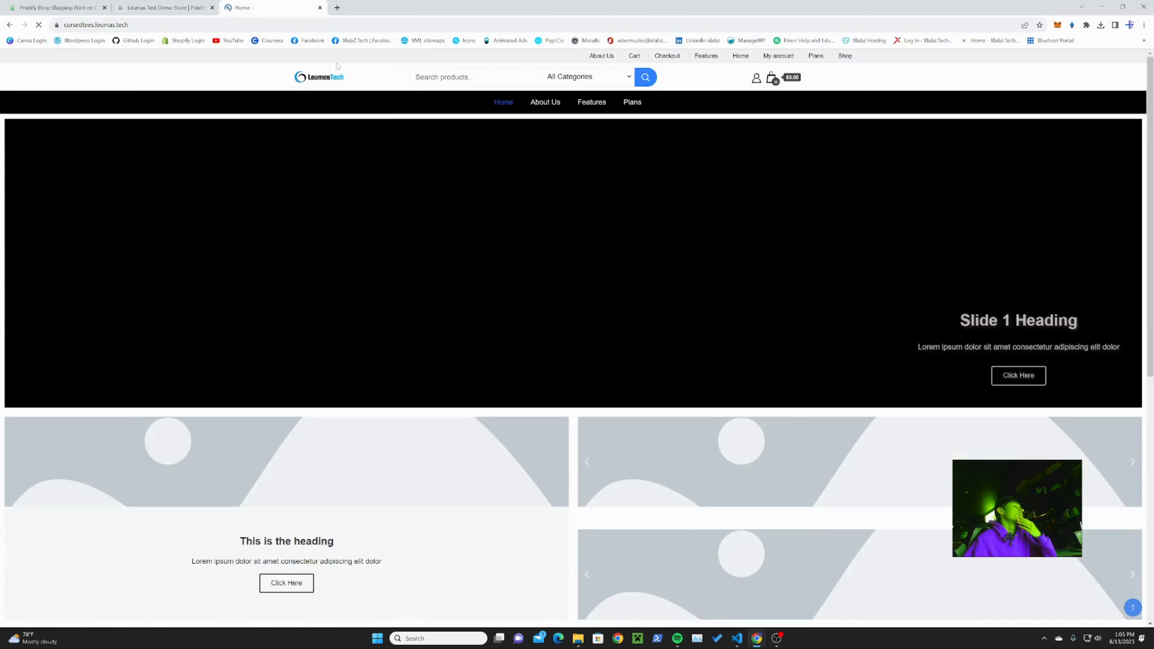
Step: Open the newly published T-shirt from the storefront's Uncategorized category and choose Black as its color
{"action": "scroll", "coordinate": [591, 269], "scroll_direction": "down", "scroll_amount": 3}
{"action": "scroll", "coordinate": [591, 271], "scroll_direction": "down", "scroll_amount": 6}
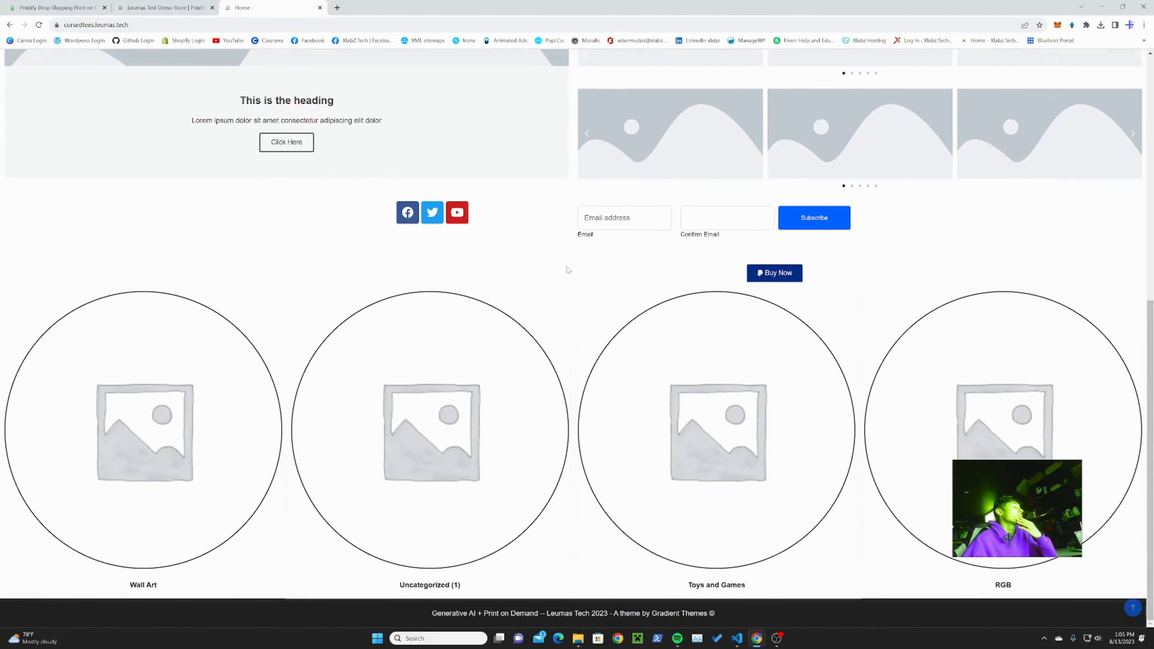
{"action": "left_click", "coordinate": [460, 440]}
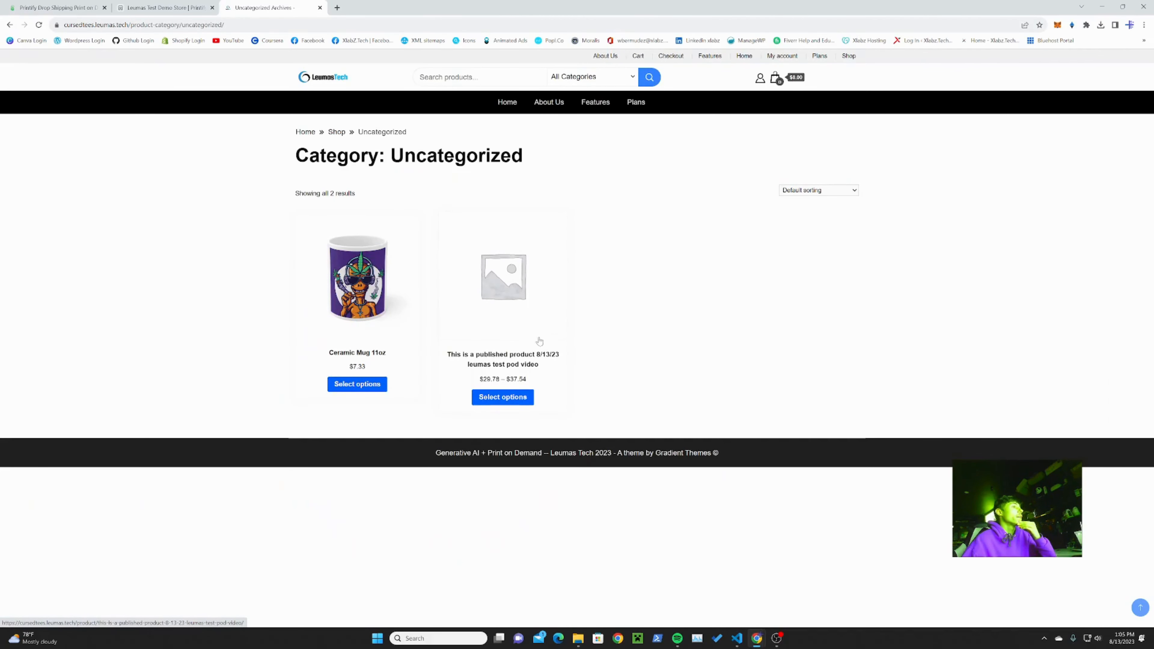
{"action": "left_click", "coordinate": [521, 356]}
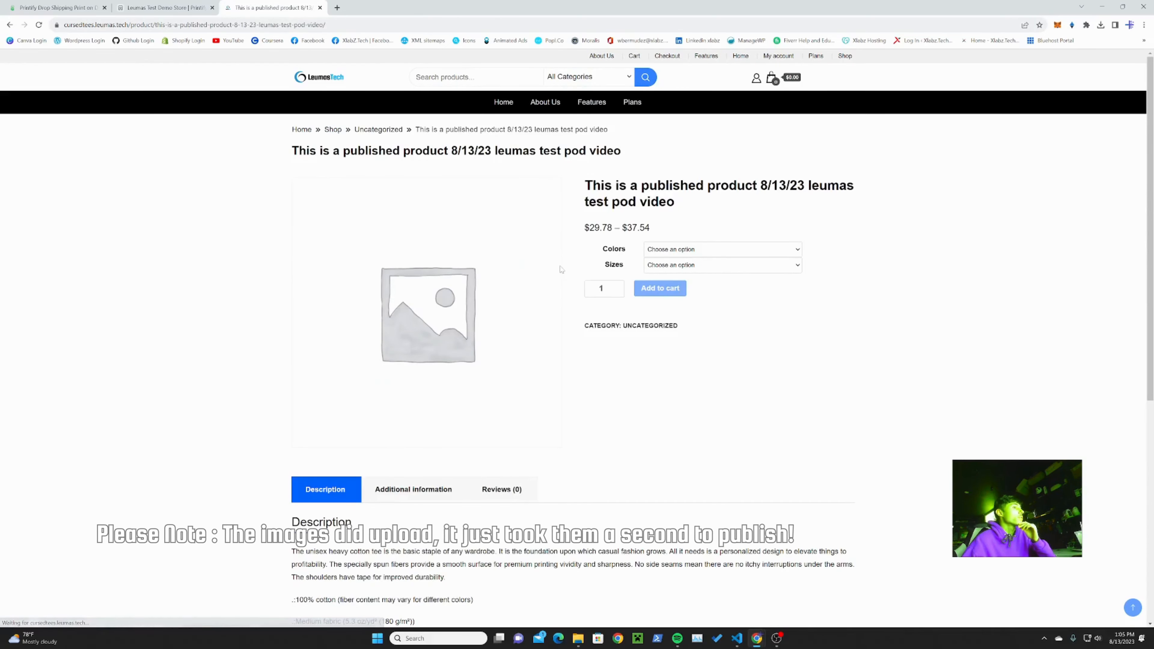
{"action": "left_click", "coordinate": [726, 249]}
{"action": "left_click", "coordinate": [700, 271]}
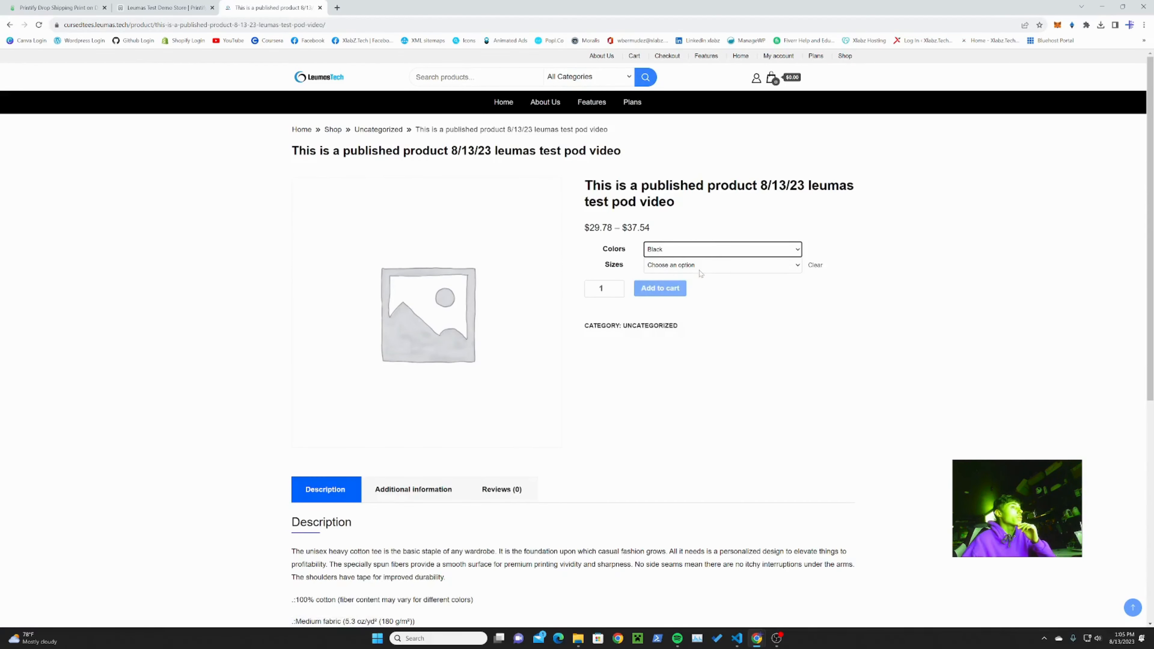
Step: Choose size L for the black T-shirt on the storefront and look over its description and related products
{"action": "left_click", "coordinate": [703, 268]}
{"action": "left_click", "coordinate": [703, 292]}
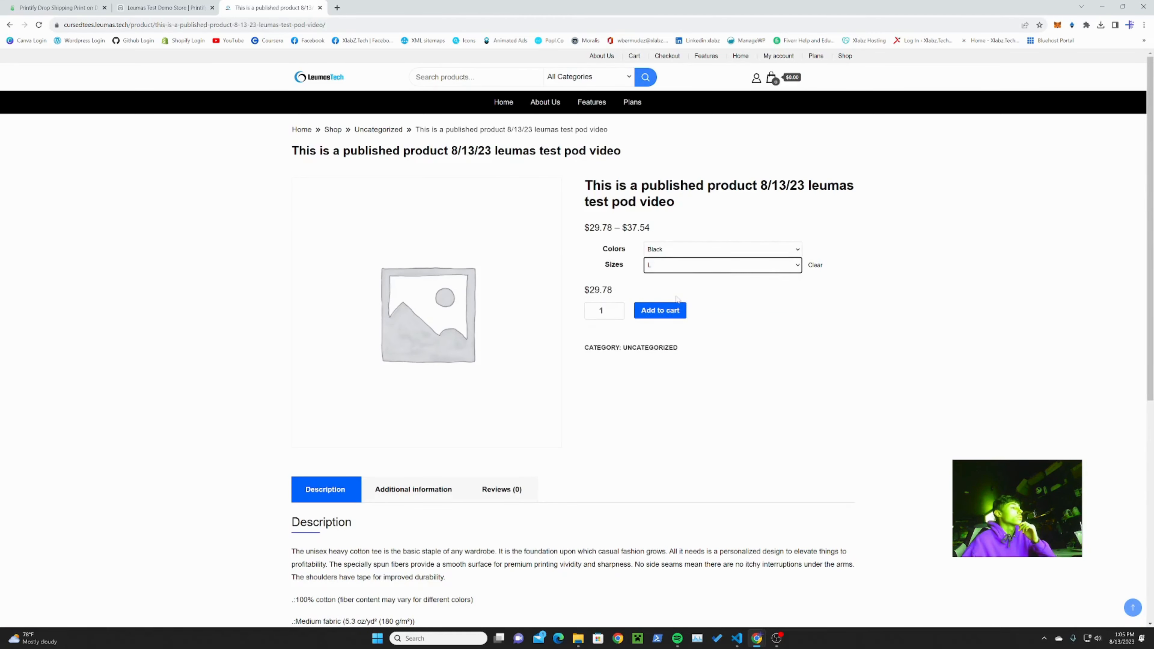
{"action": "scroll", "coordinate": [677, 299], "scroll_direction": "down", "scroll_amount": 8}
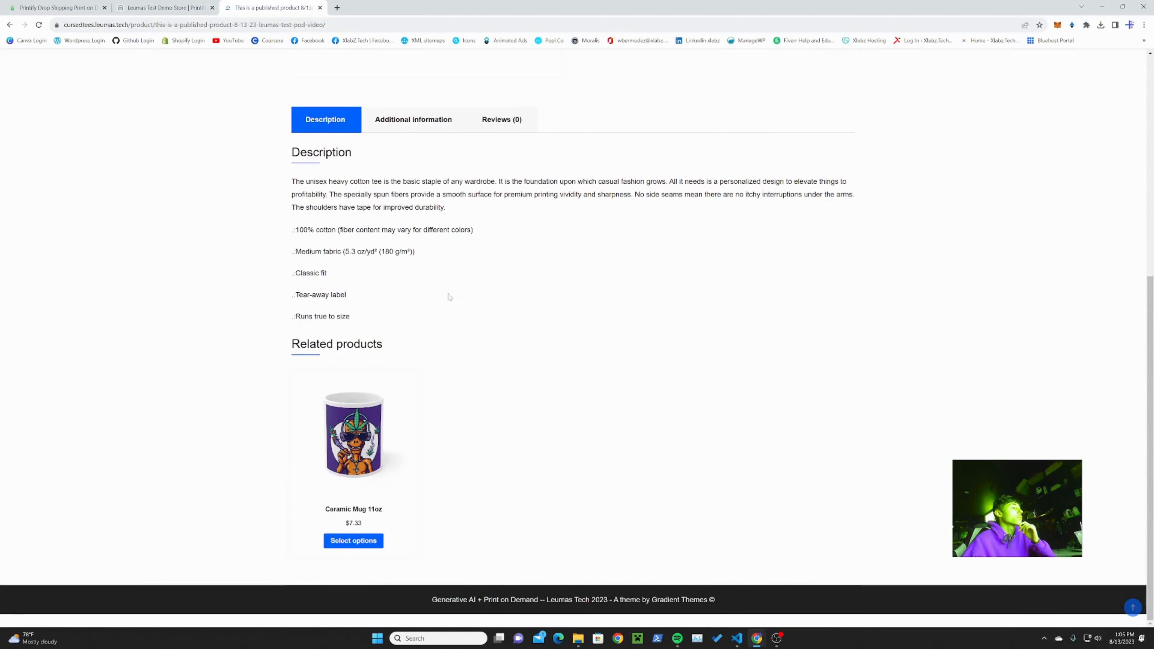
{"action": "scroll", "coordinate": [449, 296], "scroll_direction": "up", "scroll_amount": 8}
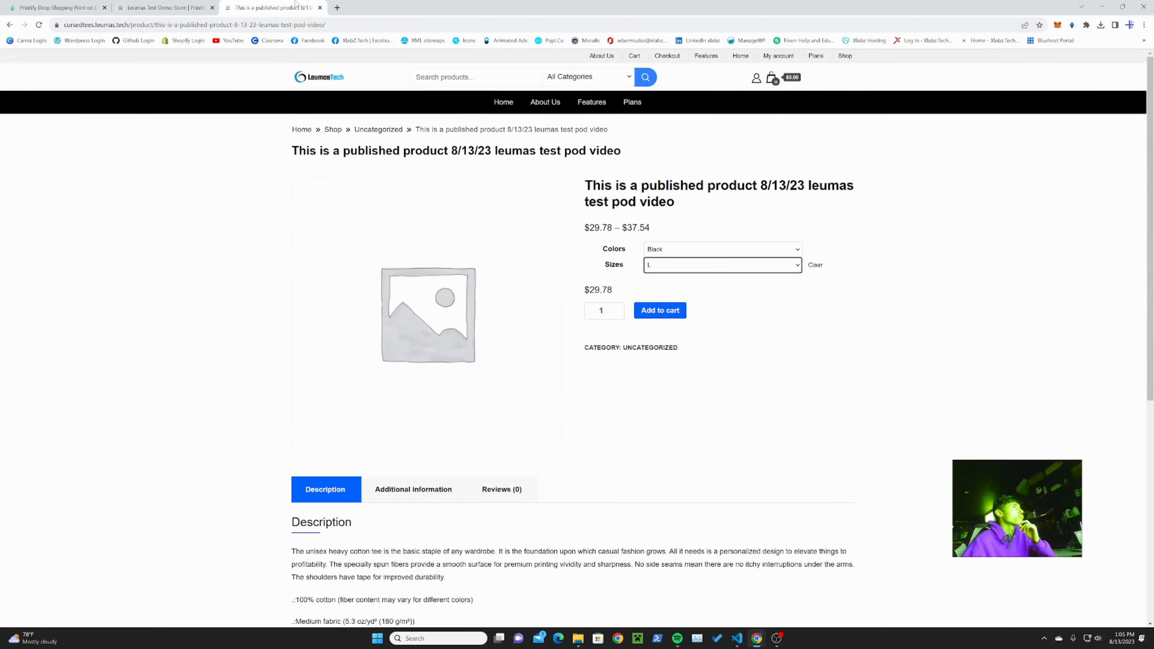
Step: Switch to Printify's My Products list, look through the uploaded products, and preview the newly published T-shirt's mockups
{"action": "left_click", "coordinate": [190, 4]}
{"action": "left_click", "coordinate": [66, 5]}
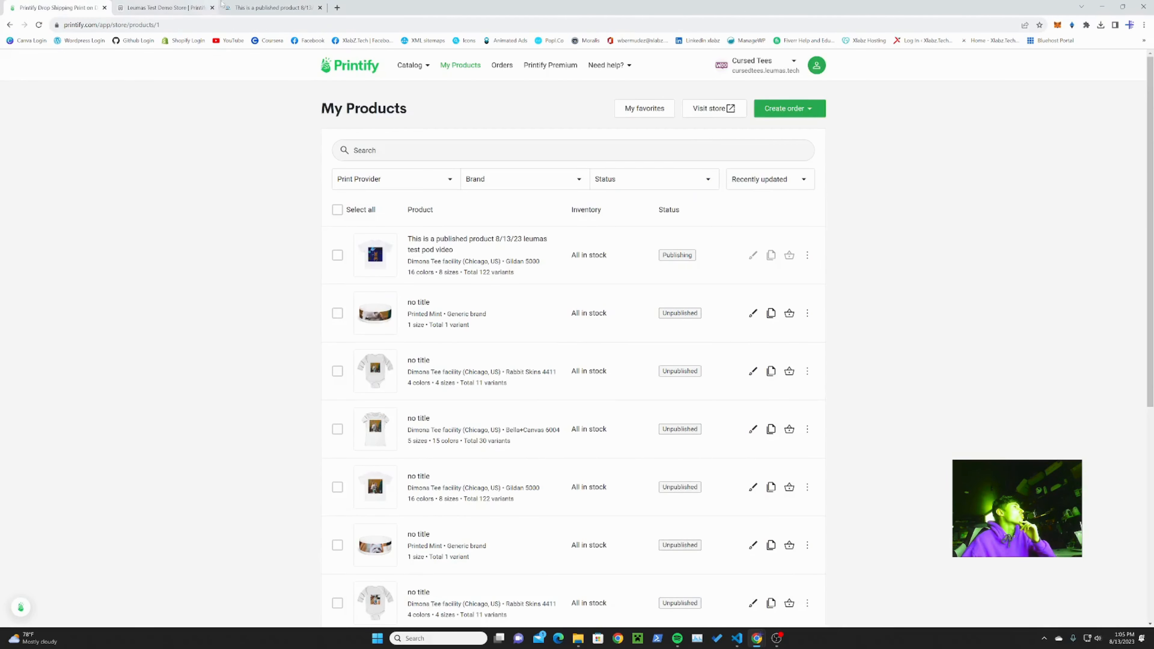
{"action": "left_click", "coordinate": [259, 4]}
{"action": "left_click", "coordinate": [52, 5]}
{"action": "scroll", "coordinate": [476, 395], "scroll_direction": "down", "scroll_amount": 5}
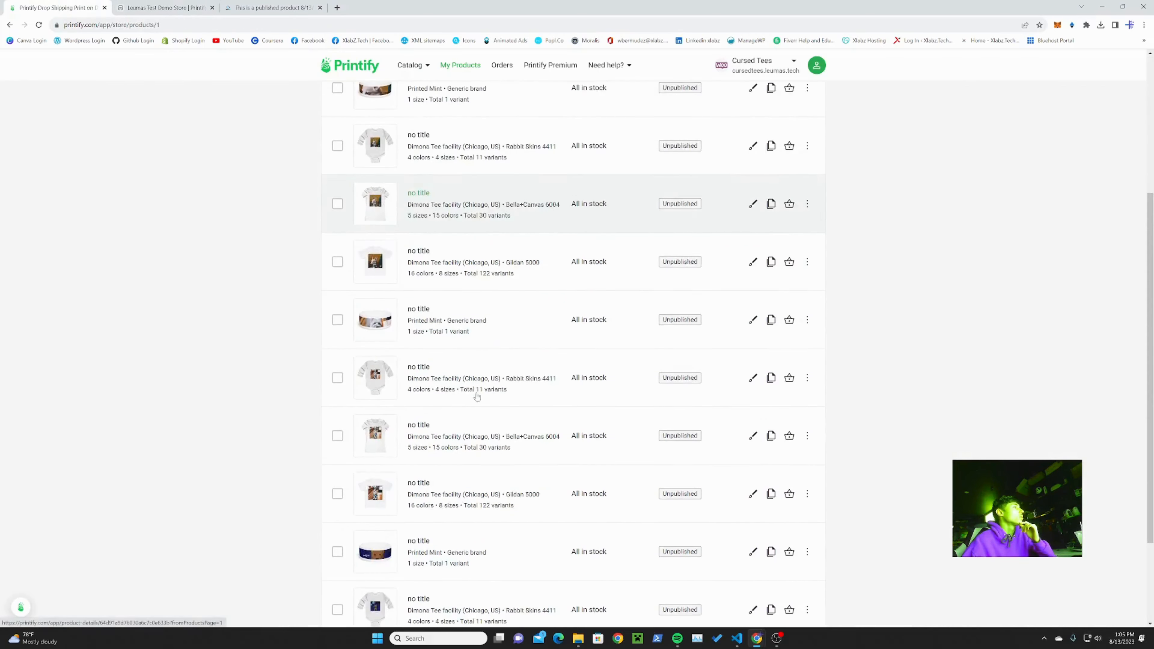
{"action": "scroll", "coordinate": [476, 395], "scroll_direction": "up", "scroll_amount": 4}
{"action": "scroll", "coordinate": [477, 397], "scroll_direction": "down", "scroll_amount": 1}
{"action": "scroll", "coordinate": [477, 397], "scroll_direction": "up", "scroll_amount": 1}
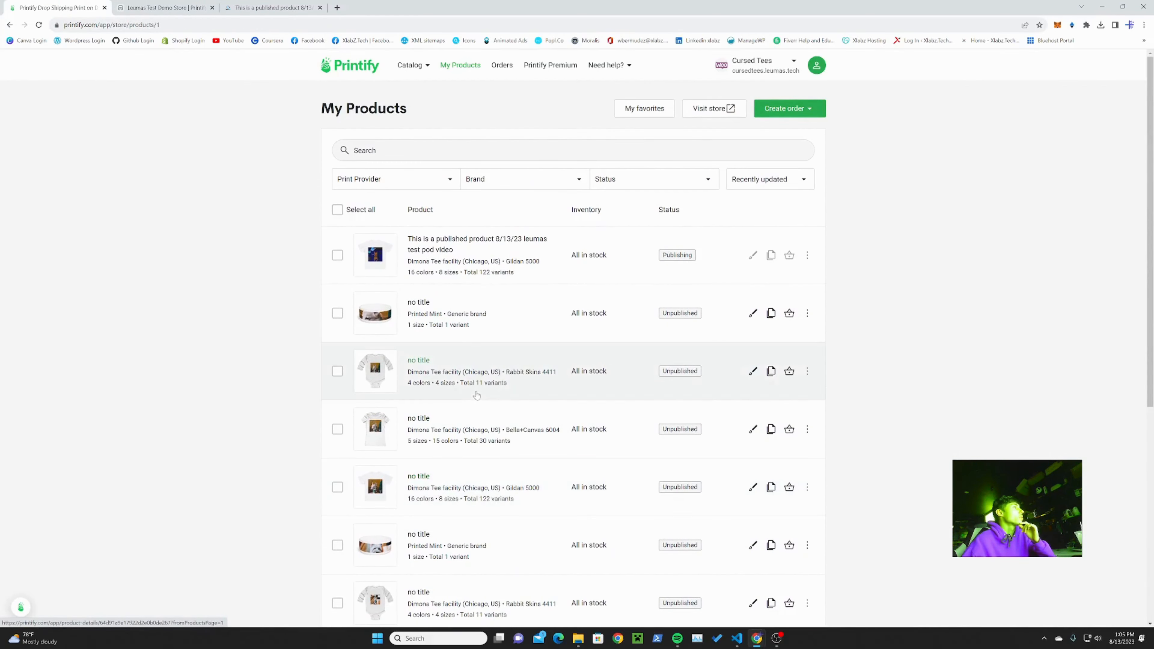
{"action": "scroll", "coordinate": [477, 396], "scroll_direction": "down", "scroll_amount": 6}
{"action": "scroll", "coordinate": [476, 394], "scroll_direction": "up", "scroll_amount": 3}
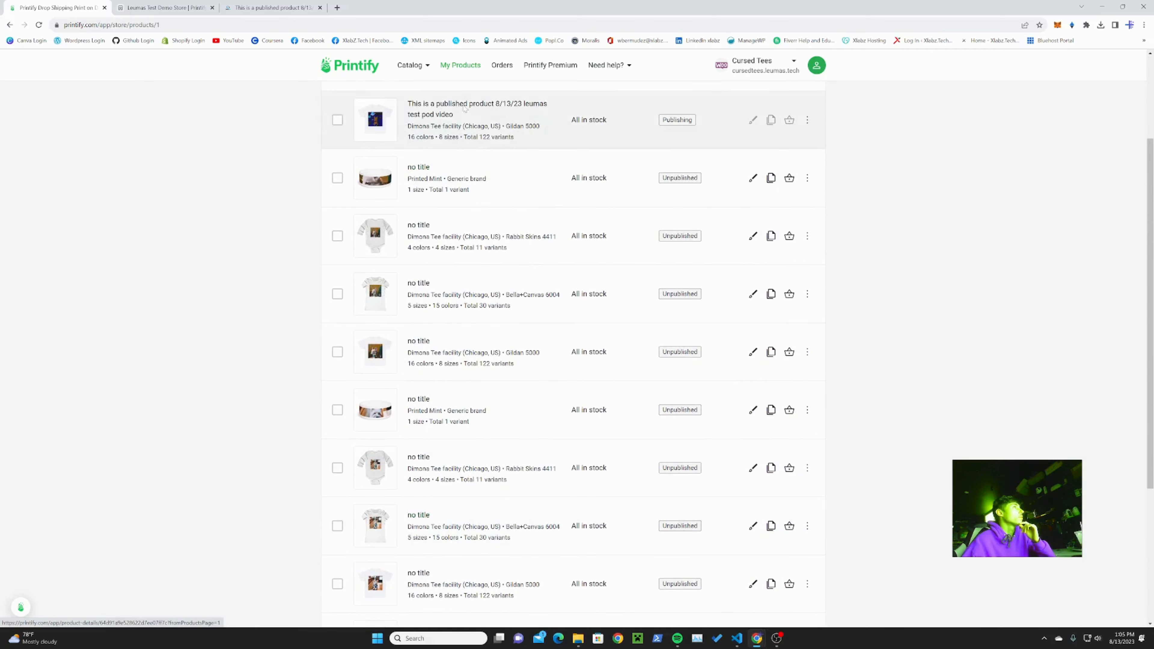
{"action": "left_click", "coordinate": [372, 119]}
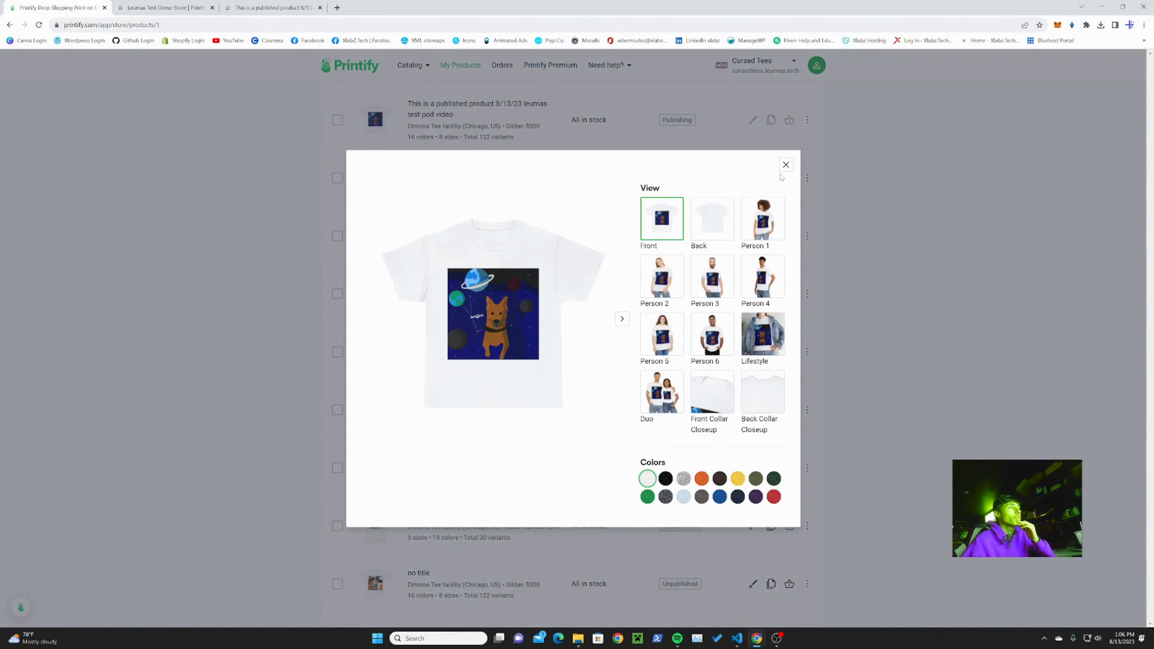
{"action": "left_click", "coordinate": [784, 165]}
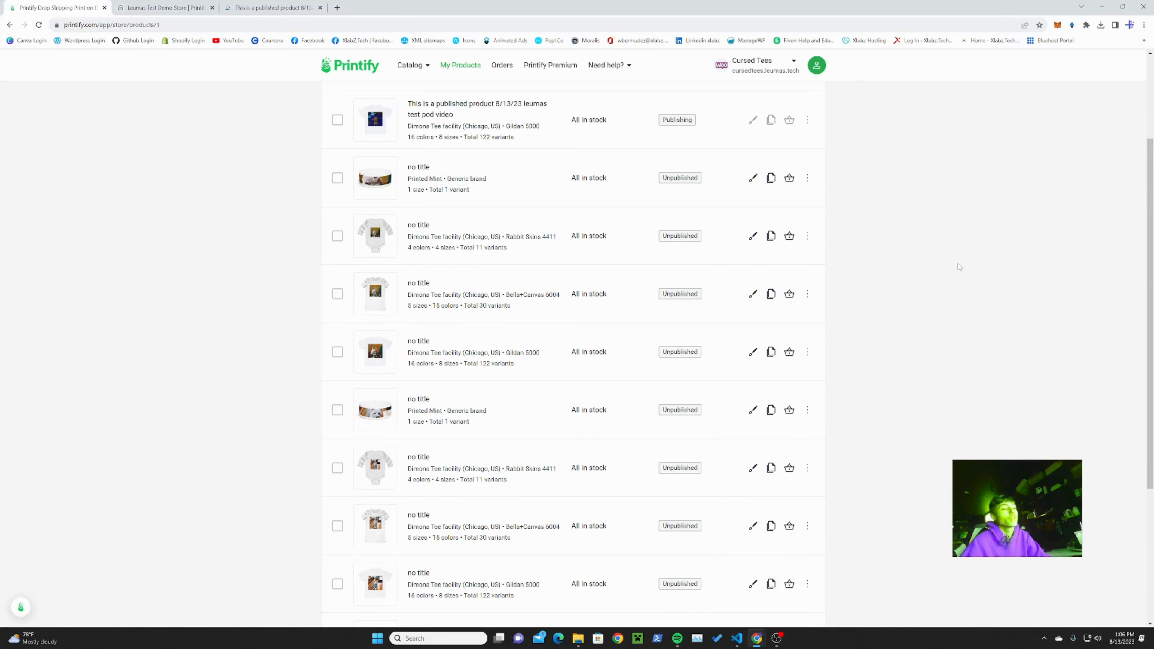
{"action": "left_click", "coordinate": [774, 644]}
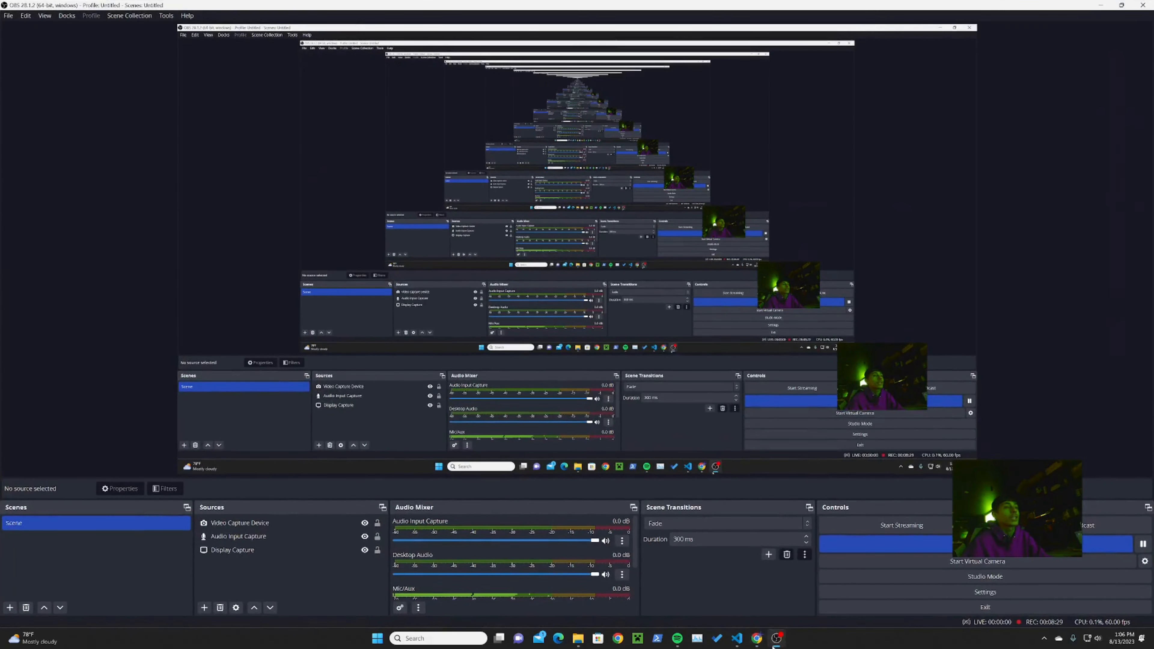